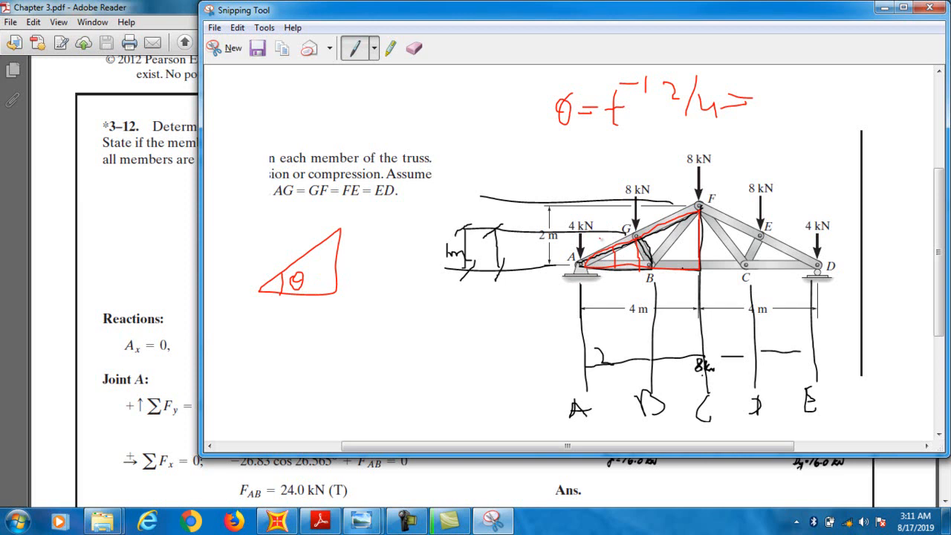
Erase the red θ triangle and sketch triangle AGB there, marking its apex angle, labelling the corners and writing 4 under the base.
click(414, 48)
mouse_move(304, 223)
mouse_down()
mouse_move(339, 297)
mouse_move(305, 279)
mouse_move(318, 283)
mouse_up()
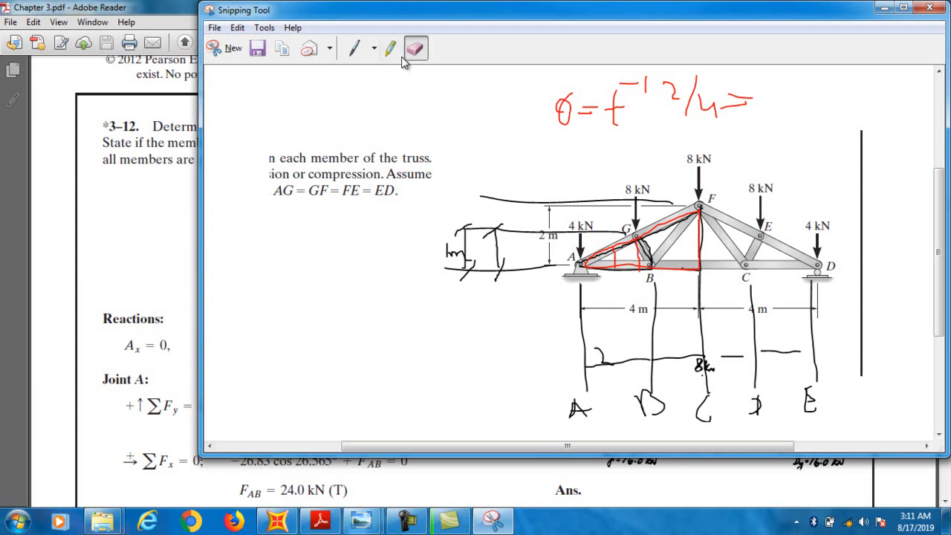
click(352, 50)
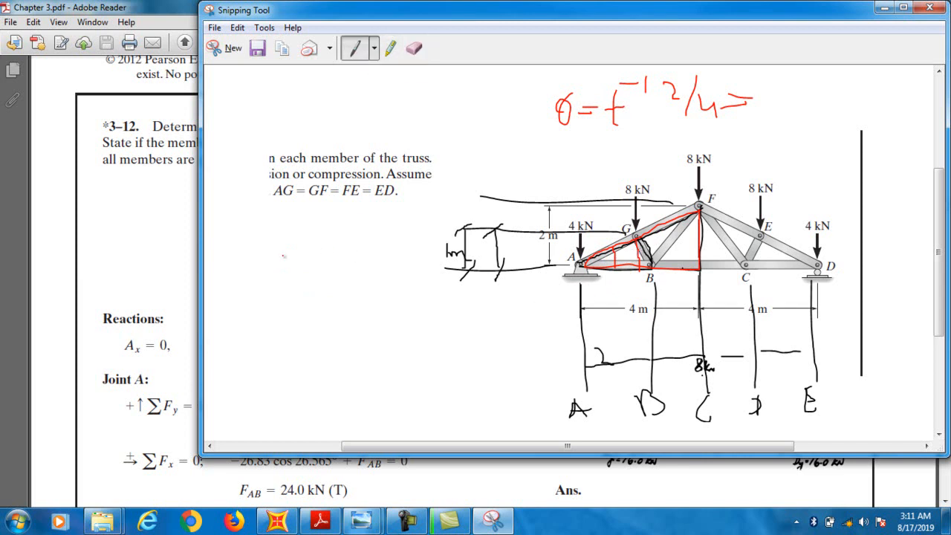
mouse_move(314, 242)
mouse_down()
mouse_move(248, 286)
mouse_move(338, 287)
mouse_move(308, 243)
mouse_move(320, 248)
mouse_move(314, 236)
mouse_move(332, 233)
mouse_up()
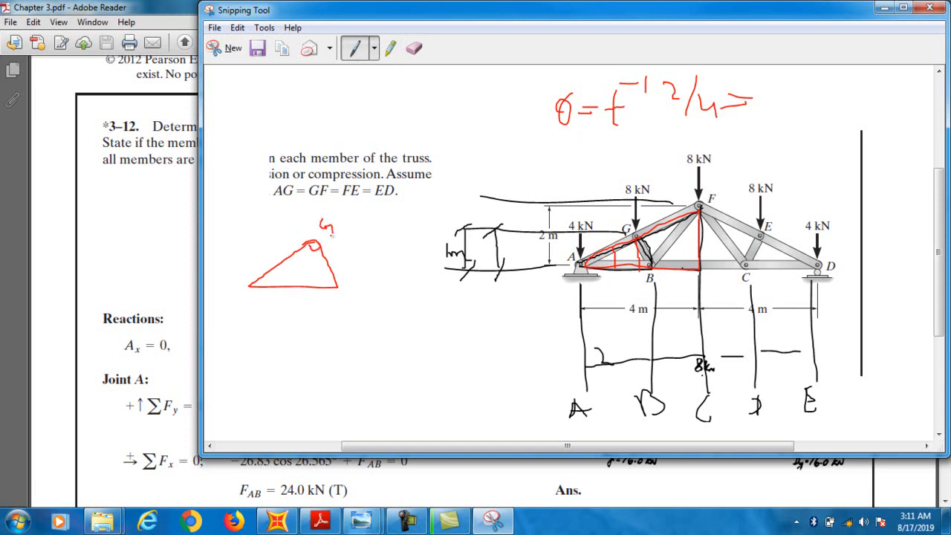
mouse_move(230, 293)
mouse_down()
mouse_move(231, 304)
mouse_move(238, 291)
mouse_move(246, 299)
mouse_up()
mouse_move(339, 301)
mouse_down()
mouse_move(340, 315)
mouse_move(347, 300)
mouse_move(342, 318)
mouse_up()
drag(288, 295, 299, 315)
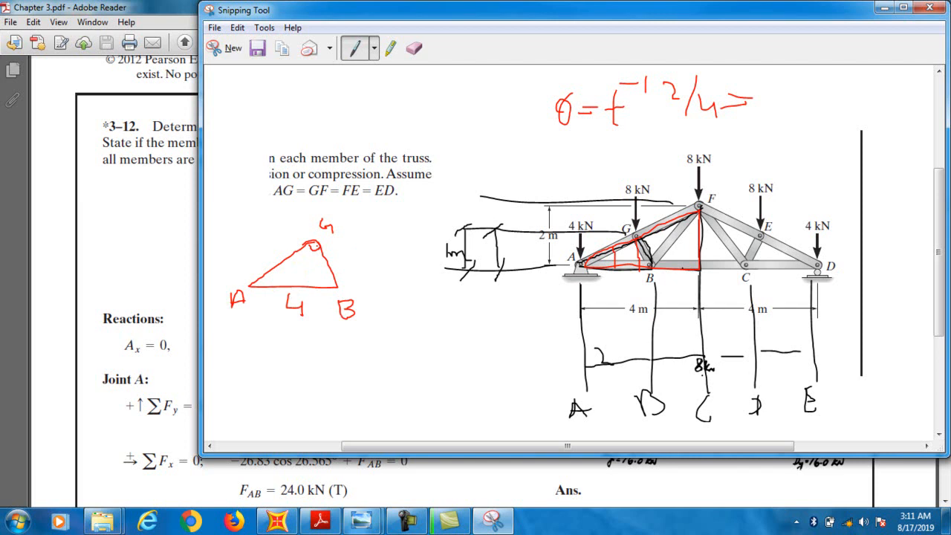
Mark angle θ at corner A of the sketched triangle and add tick marks across its sides.
mouse_move(268, 287)
mouse_down()
mouse_move(265, 277)
mouse_move(280, 281)
mouse_up()
mouse_move(330, 259)
mouse_down()
mouse_move(329, 270)
mouse_move(294, 289)
mouse_up()
drag(289, 254, 290, 264)
Handwrite the equation AG = 4 cos θ in red below triangle AGB.
scroll(291, 273, down, 3)
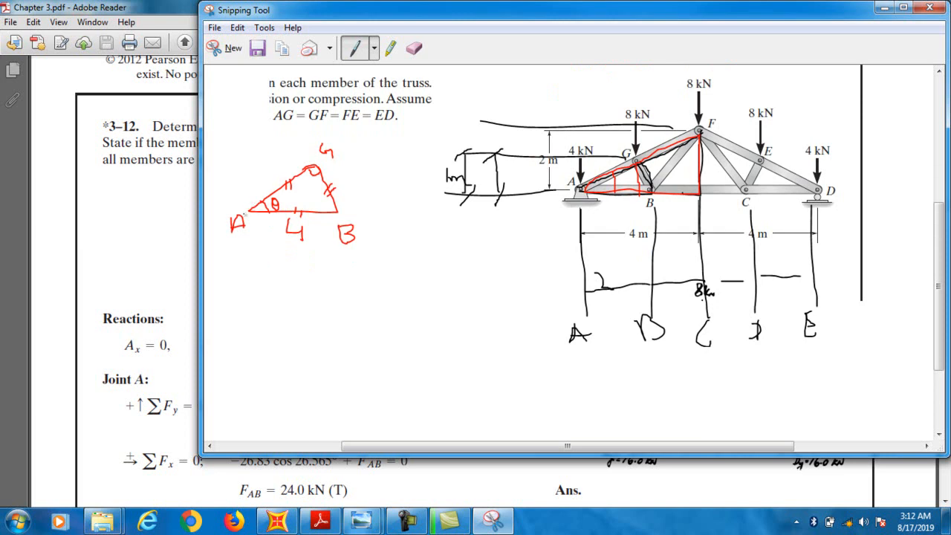
mouse_move(237, 269)
mouse_down()
mouse_move(236, 297)
mouse_move(253, 286)
mouse_move(256, 296)
mouse_up()
mouse_move(242, 289)
mouse_down()
mouse_move(287, 286)
mouse_move(285, 296)
mouse_move(313, 277)
mouse_up()
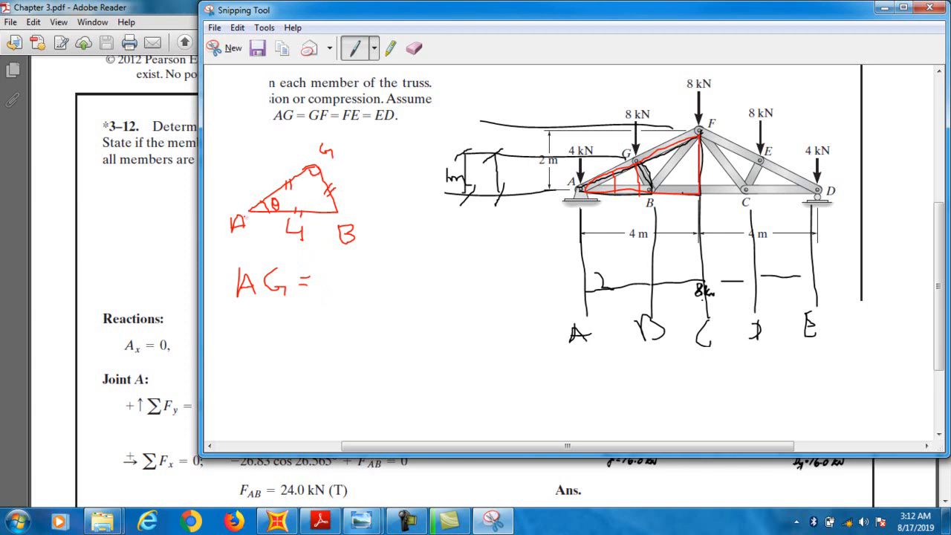
drag(320, 263, 332, 296)
drag(363, 268, 366, 290)
mouse_move(380, 268)
mouse_down()
mouse_move(376, 281)
mouse_move(381, 266)
mouse_move(387, 288)
mouse_move(404, 272)
mouse_move(416, 282)
mouse_move(410, 266)
mouse_up()
drag(404, 274, 415, 275)
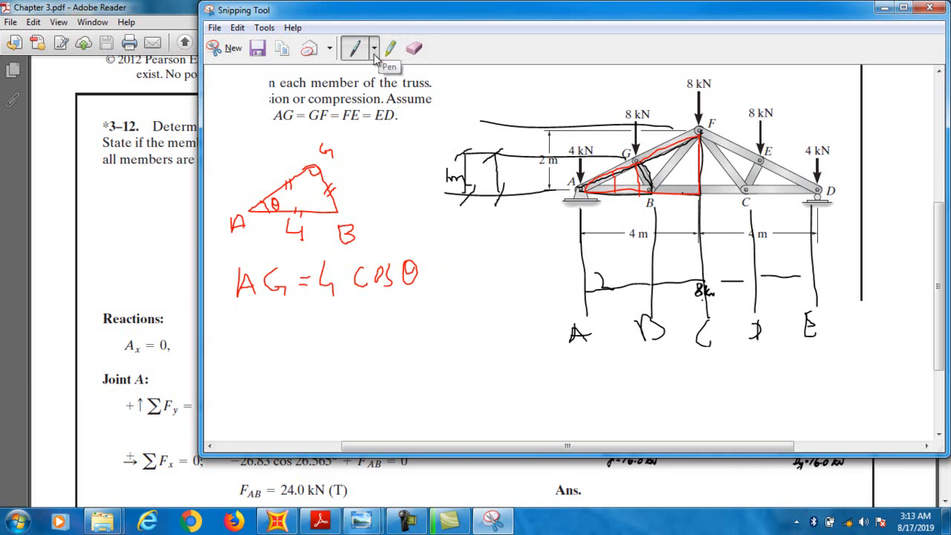
Erase the red markup over the truss and draw a right triangle from A to G, labelling the corner below G as g.
click(414, 49)
drag(618, 169, 630, 171)
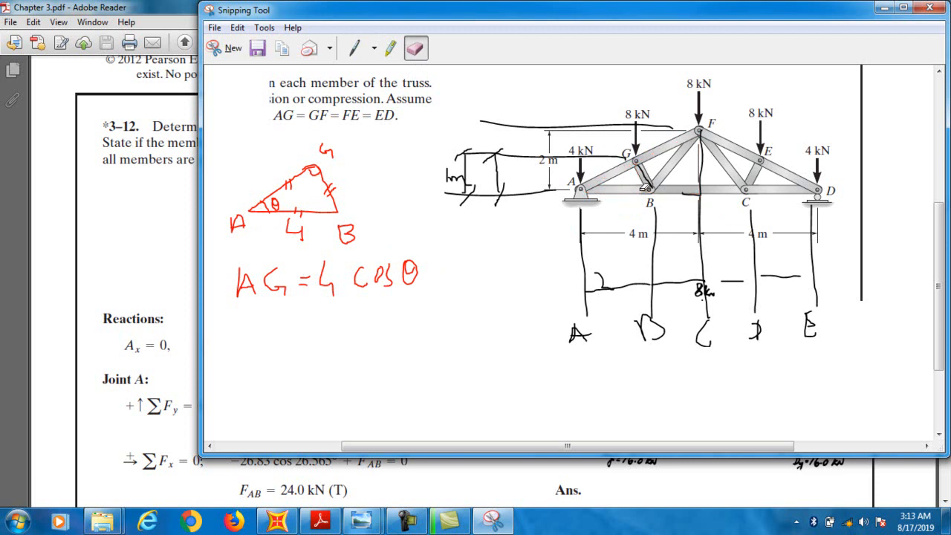
click(356, 48)
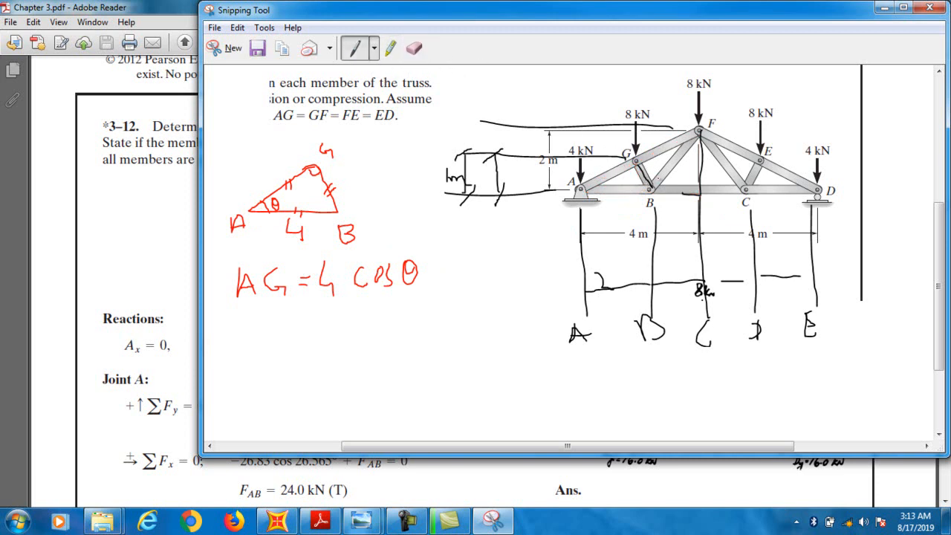
drag(637, 160, 635, 188)
mouse_move(636, 191)
mouse_down()
mouse_move(584, 192)
mouse_move(637, 165)
mouse_up()
mouse_move(631, 198)
mouse_down()
mouse_move(633, 212)
mouse_move(613, 215)
mouse_up()
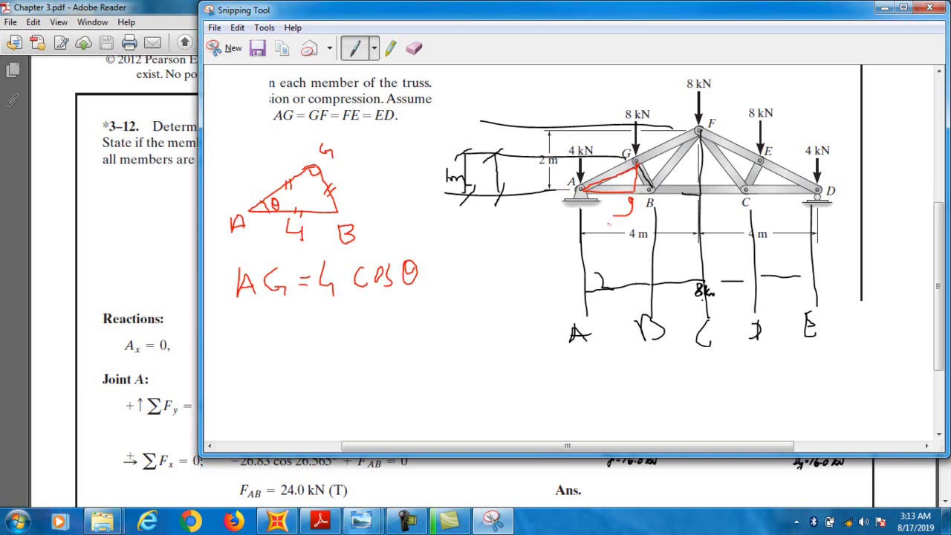
Sketch an enlarged right triangle AGg beside the equation, underline 4 cos θ and link it to the hypotenuse with an arrow.
mouse_move(468, 283)
mouse_down()
mouse_move(402, 333)
mouse_move(465, 325)
mouse_move(466, 284)
mouse_move(479, 266)
mouse_move(492, 277)
mouse_move(476, 336)
mouse_up()
mouse_move(380, 336)
mouse_down()
mouse_move(386, 319)
mouse_move(396, 328)
mouse_up()
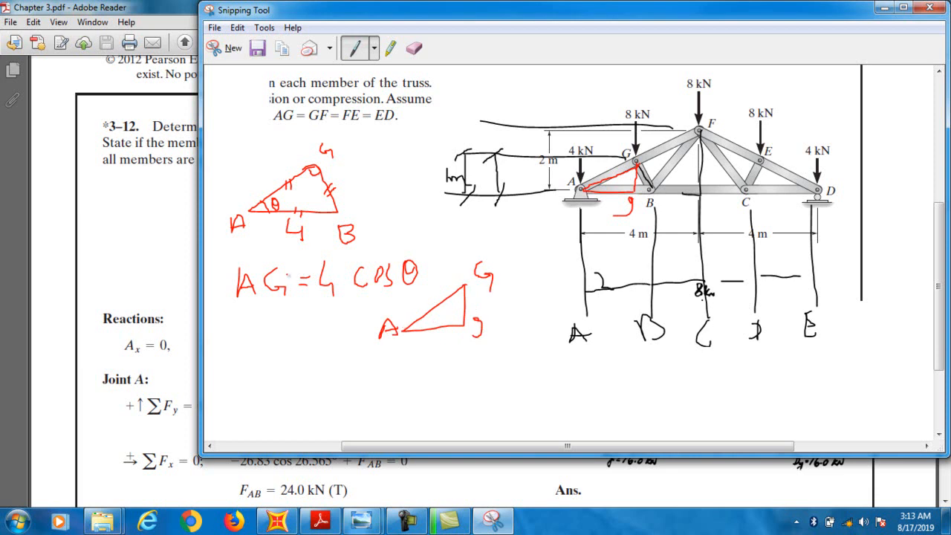
mouse_move(321, 293)
mouse_down()
mouse_move(407, 282)
mouse_move(391, 296)
mouse_move(423, 308)
mouse_up()
Mark the height of triangle AGg as y and its angle at A as θ.
scroll(456, 327, down, 1)
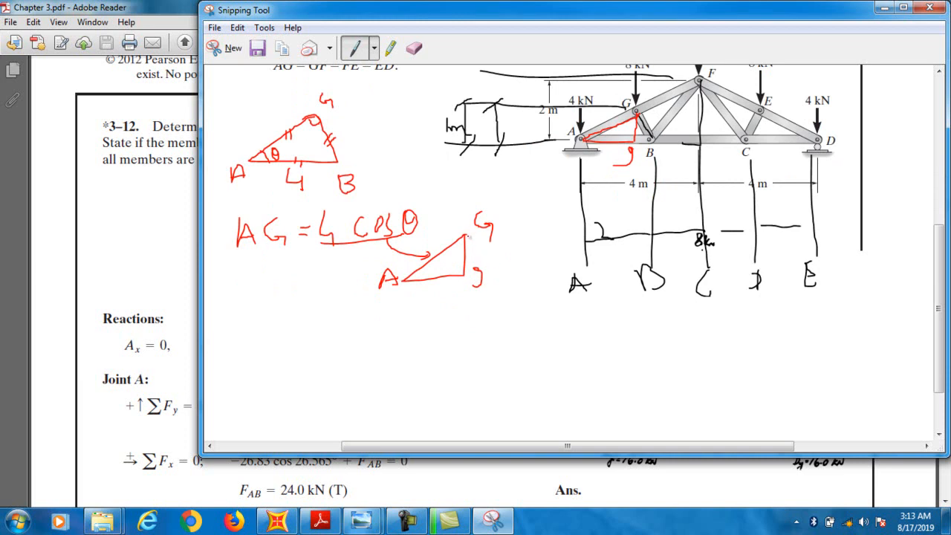
mouse_move(474, 236)
mouse_down()
mouse_move(476, 277)
mouse_move(493, 262)
mouse_move(486, 269)
mouse_up()
mouse_move(413, 282)
mouse_down()
mouse_move(424, 268)
mouse_move(444, 273)
mouse_up()
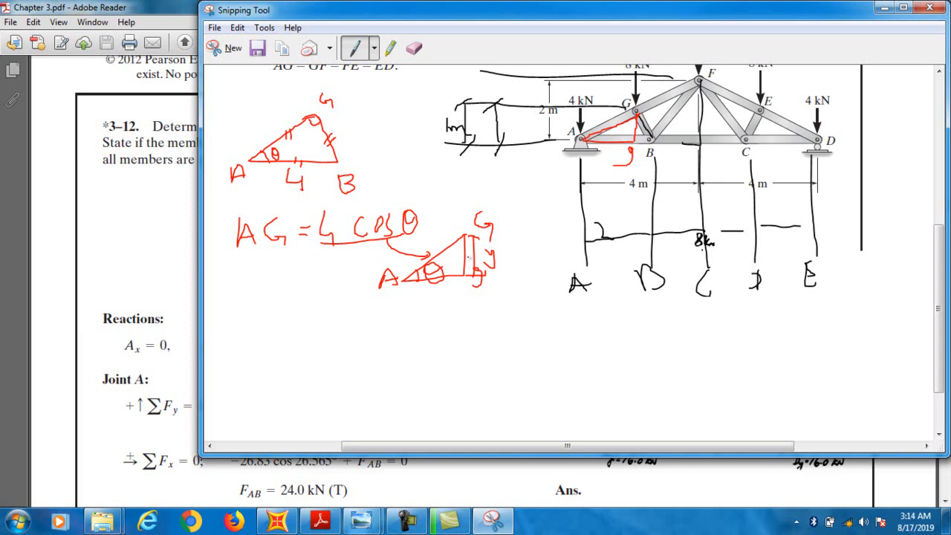
Handwrite the height equation y = (4 cos θ) · sin θ below the triangle sketches.
mouse_move(265, 336)
mouse_down()
mouse_move(297, 334)
mouse_move(272, 366)
mouse_up()
mouse_move(325, 346)
mouse_down()
mouse_move(349, 346)
mouse_move(360, 329)
mouse_move(388, 323)
mouse_move(413, 336)
mouse_up()
mouse_move(410, 326)
mouse_down()
mouse_move(413, 348)
mouse_move(421, 334)
mouse_move(440, 341)
mouse_move(475, 326)
mouse_up()
click(443, 333)
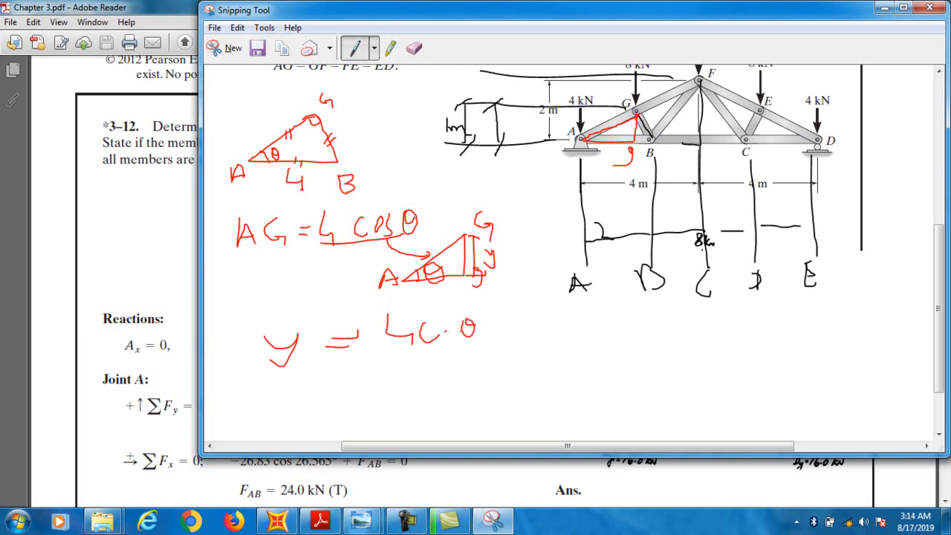
drag(471, 307, 457, 346)
drag(379, 308, 405, 356)
mouse_move(518, 309)
mouse_down()
mouse_move(507, 343)
mouse_move(557, 339)
mouse_move(581, 315)
mouse_move(573, 312)
mouse_move(583, 321)
mouse_up()
click(536, 319)
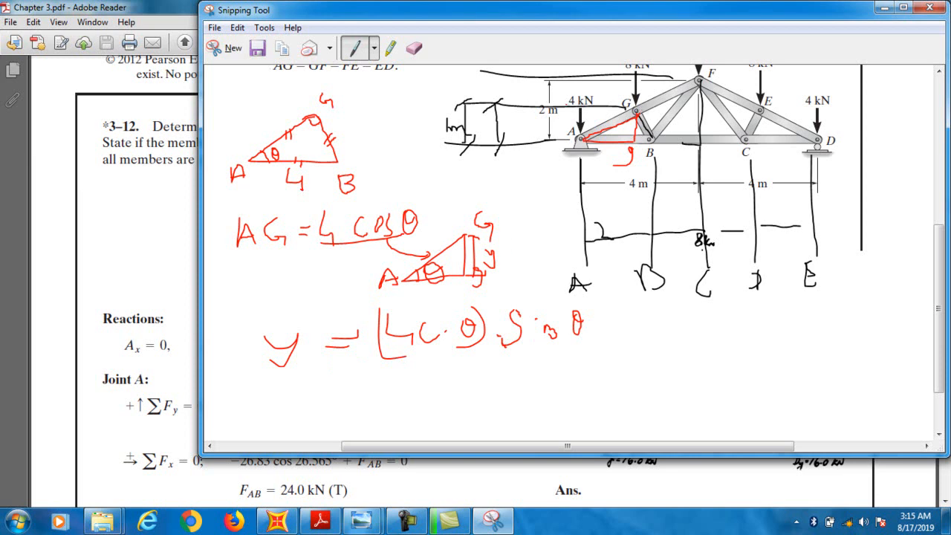
Write the result y = 1 on the next line and link a parenthesised note to it.
drag(287, 377, 299, 387)
mouse_move(308, 373)
mouse_down()
mouse_move(295, 408)
mouse_move(357, 396)
mouse_up()
drag(338, 394, 363, 390)
drag(401, 380, 398, 410)
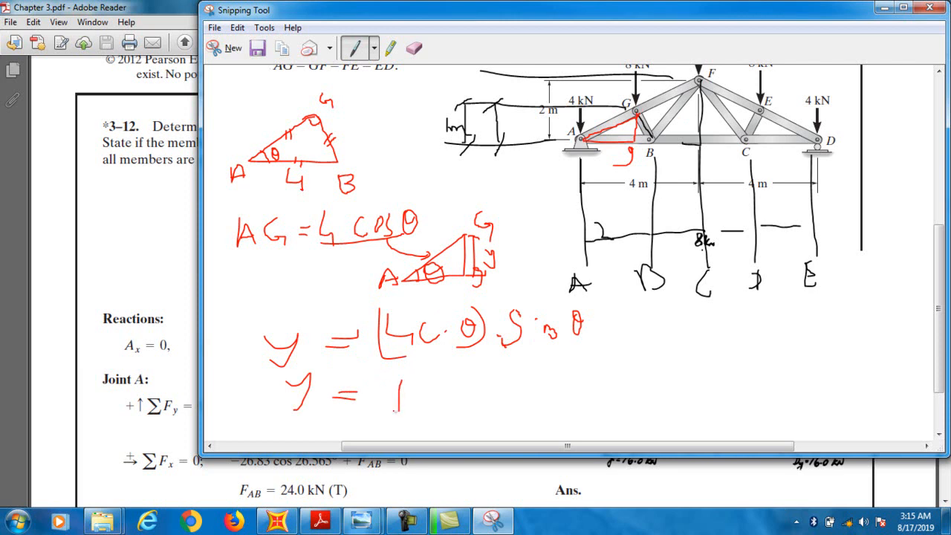
mouse_move(479, 374)
mouse_down()
mouse_move(484, 413)
mouse_move(508, 395)
mouse_move(546, 392)
mouse_up()
drag(540, 375, 545, 409)
drag(553, 393, 574, 420)
mouse_move(476, 401)
mouse_down()
mouse_move(409, 394)
mouse_move(416, 401)
mouse_up()
scroll(572, 252, up, 1)
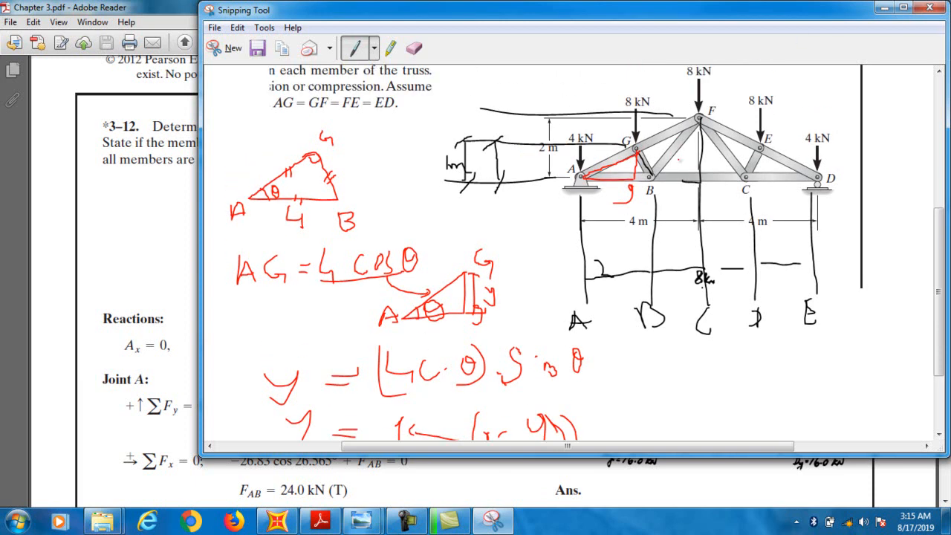
Switch to SAP2000 and start a new model from the Grid Only template.
click(276, 521)
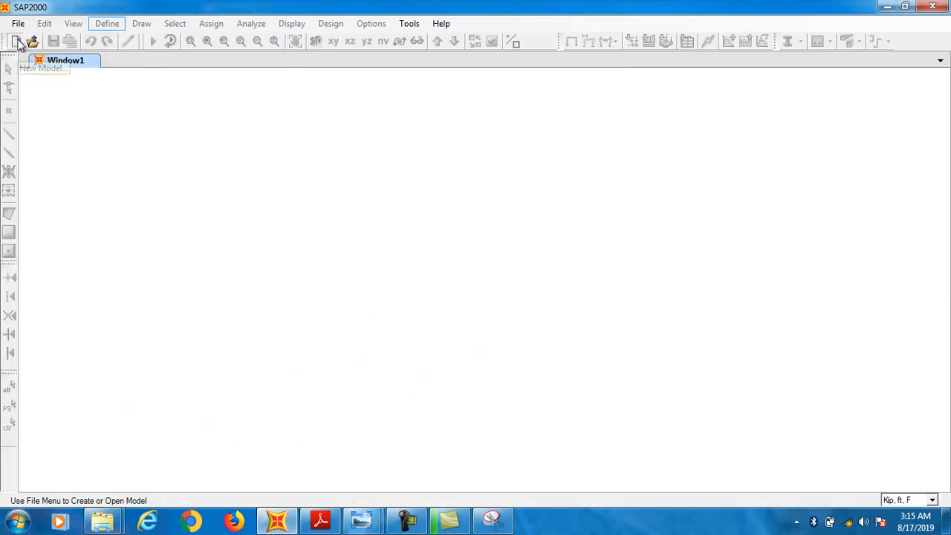
click(15, 42)
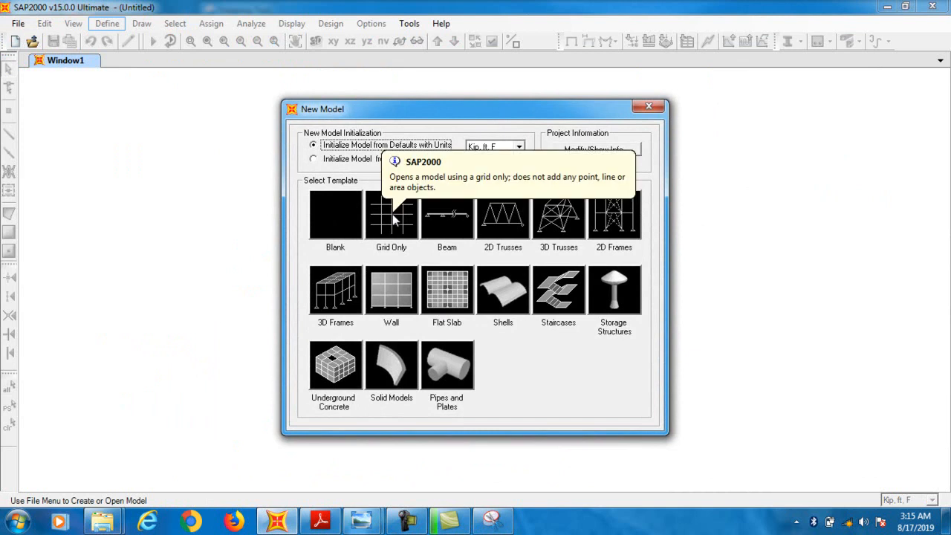
click(392, 214)
Set the number of grid lines to 5 in X, 1 in Y and 3 in Z.
double_click(496, 194)
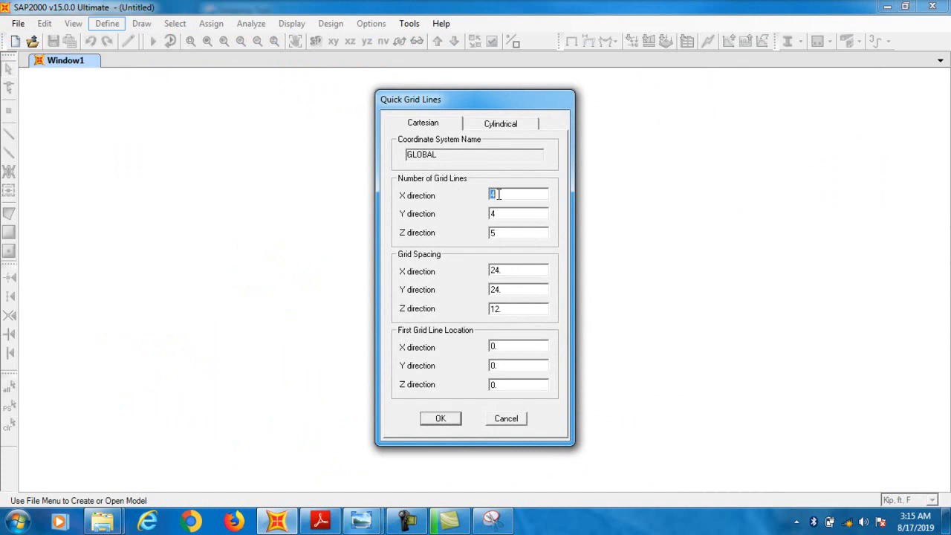
text(5)
double_click(503, 212)
text(1)
double_click(505, 235)
text(4)
mouse_move(484, 522)
key(BackSpace)
text(3)
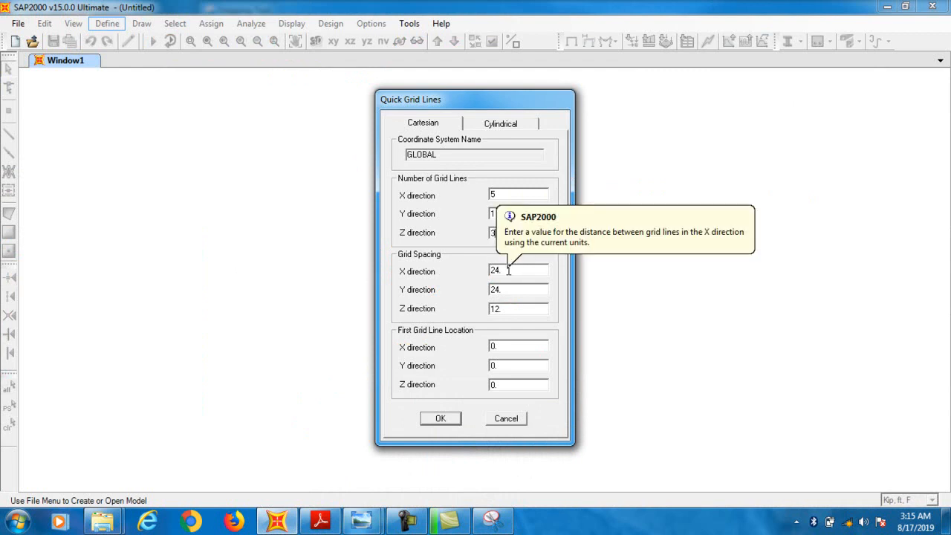
Set the grid spacing to 2 in X and 1 in Y, and create the grid.
double_click(508, 270)
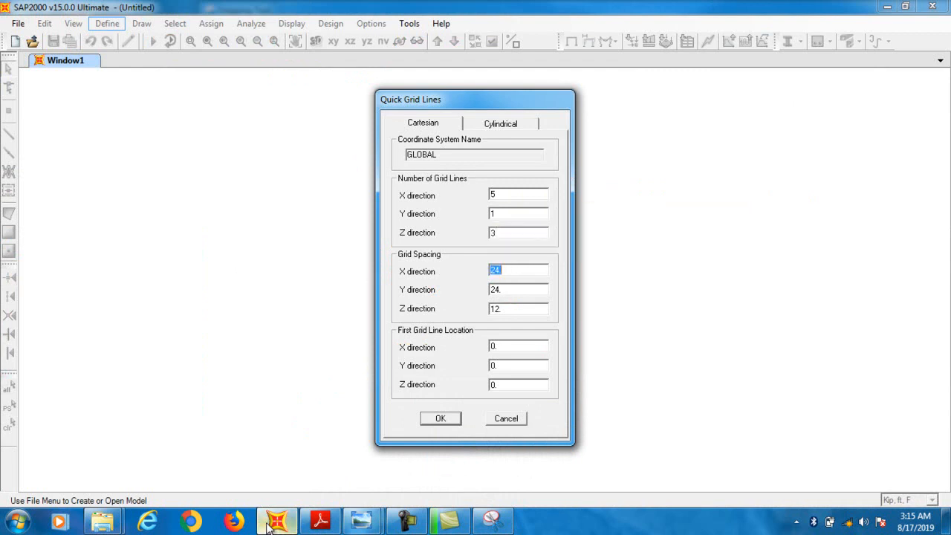
mouse_move(269, 525)
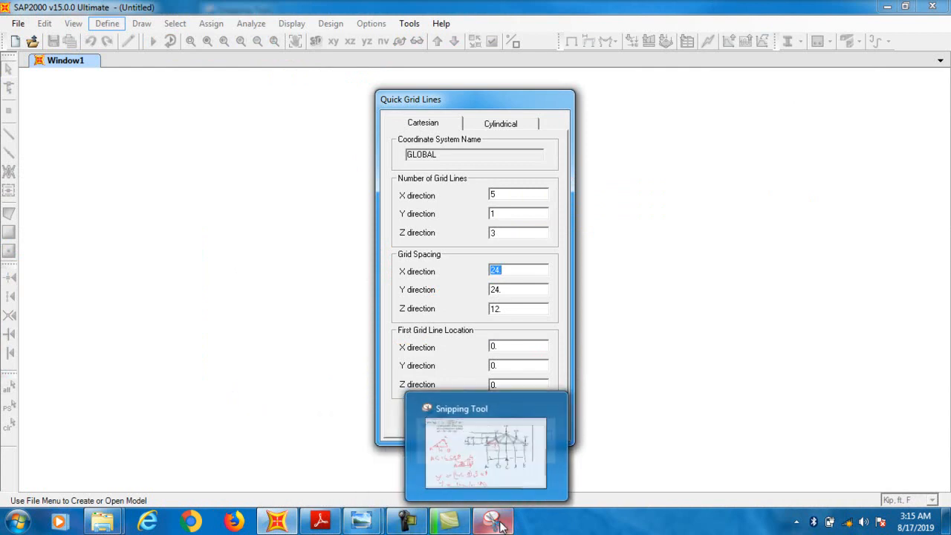
mouse_move(494, 471)
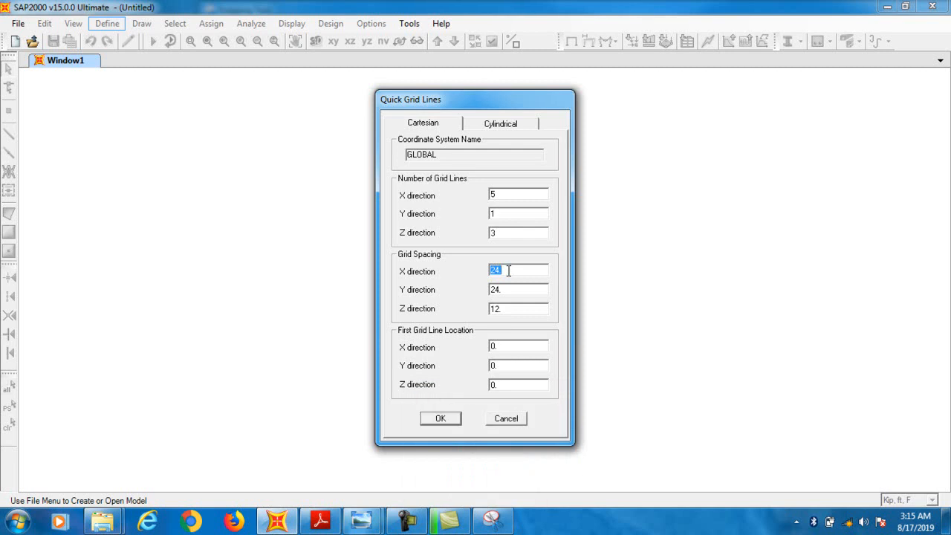
text(2)
click(509, 291)
text(1)
click(440, 418)
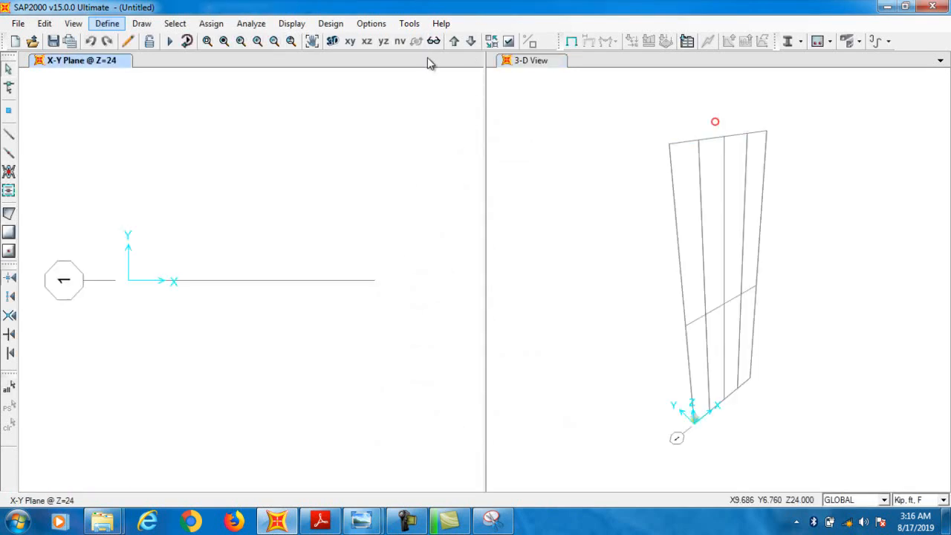
Edit the GLOBAL grid system as spacings, setting both Z1 and Z2 to 1, and apply the changes.
right_click(305, 129)
click(358, 137)
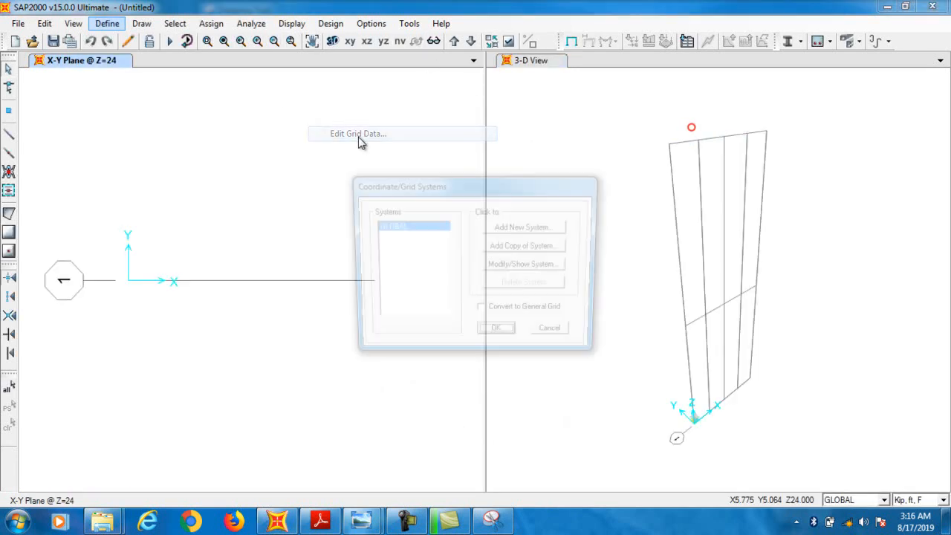
click(520, 268)
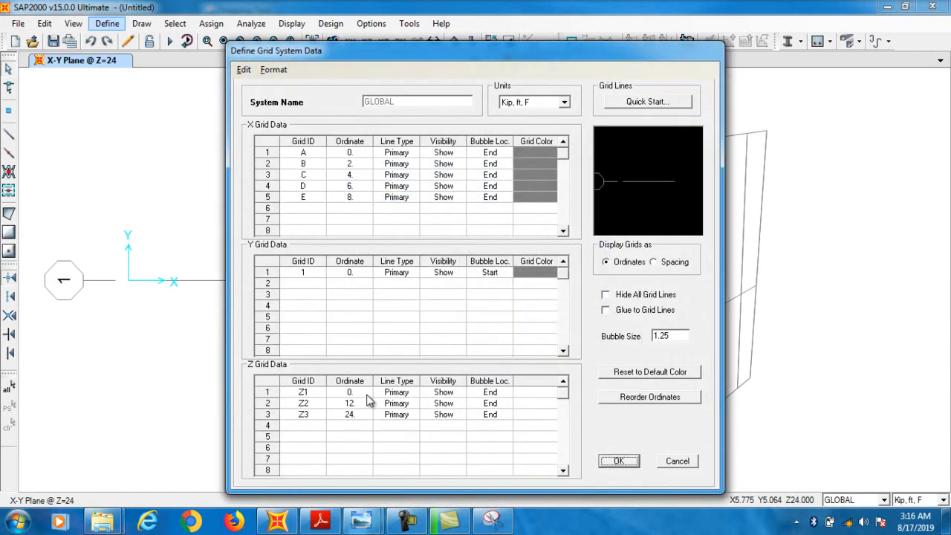
click(670, 262)
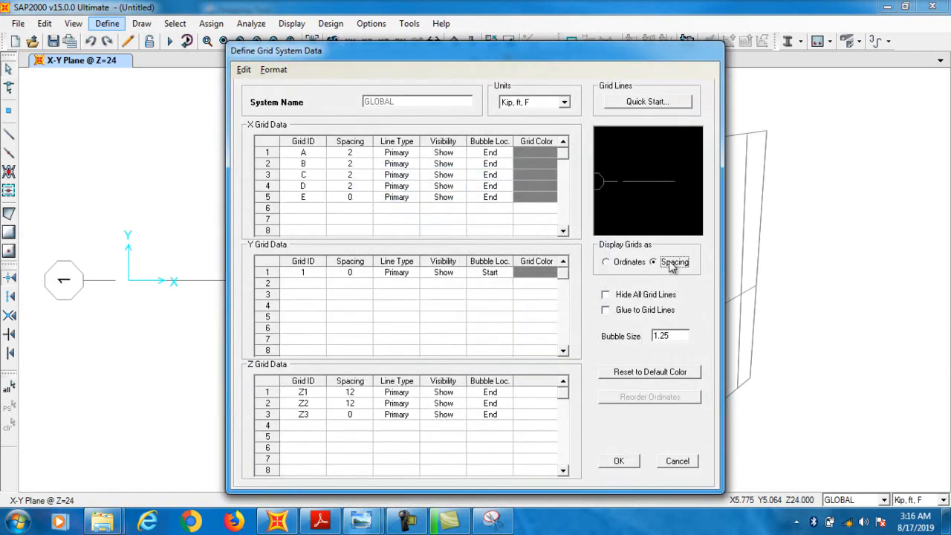
click(359, 394)
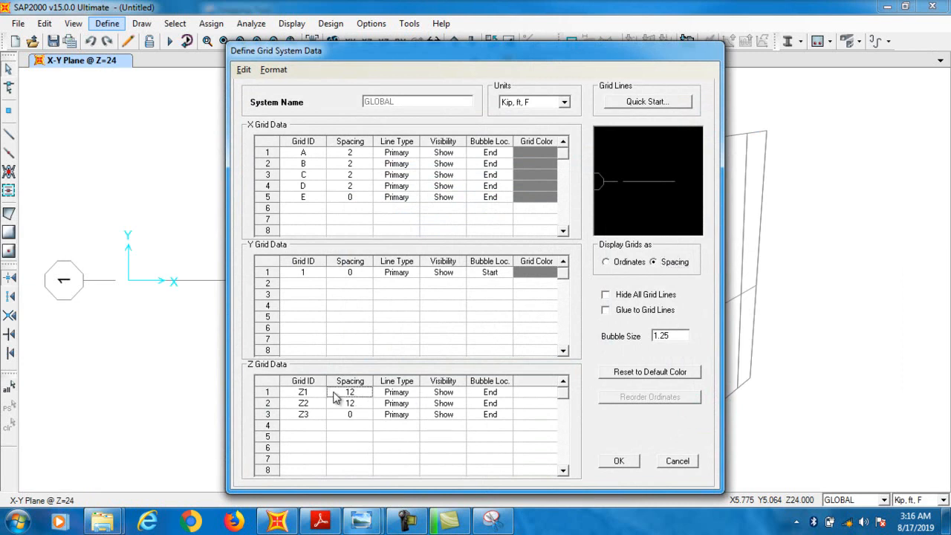
text(1)
key(Return)
text(1)
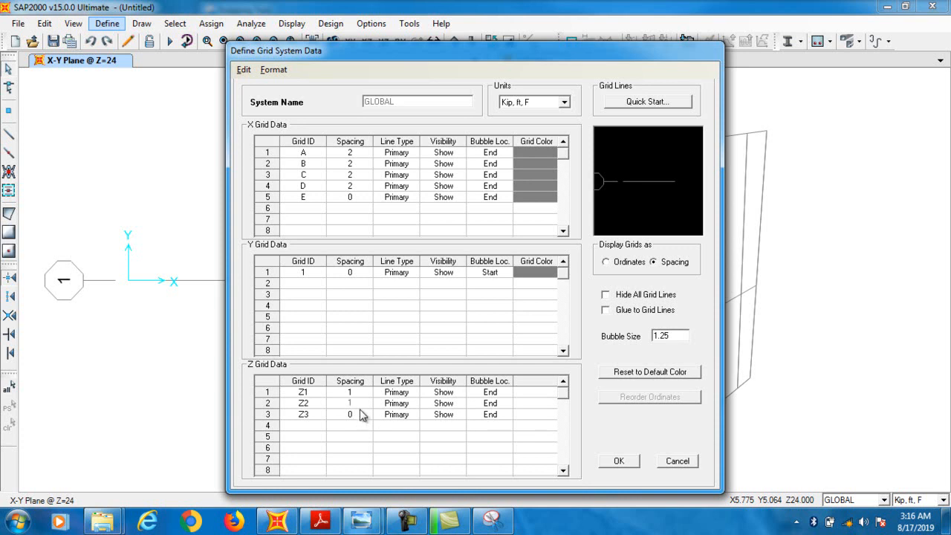
click(614, 460)
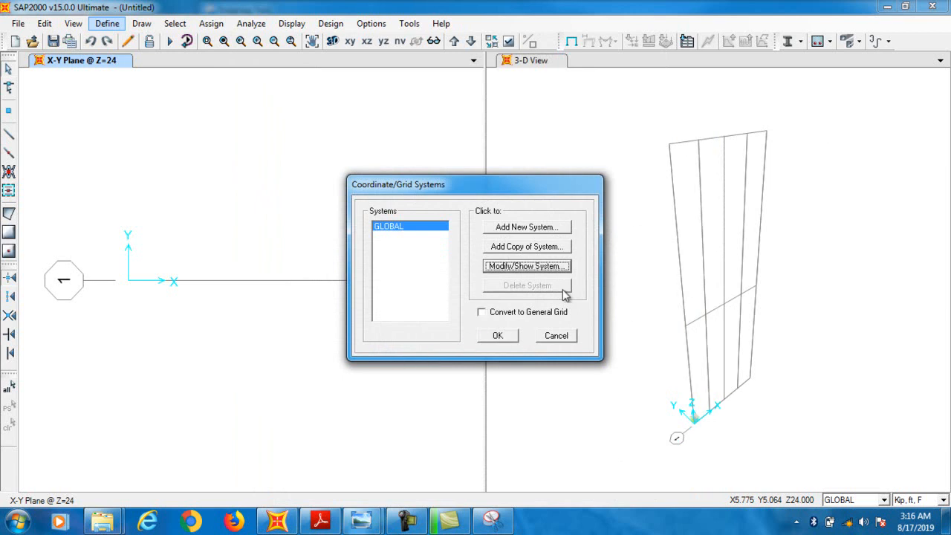
click(497, 337)
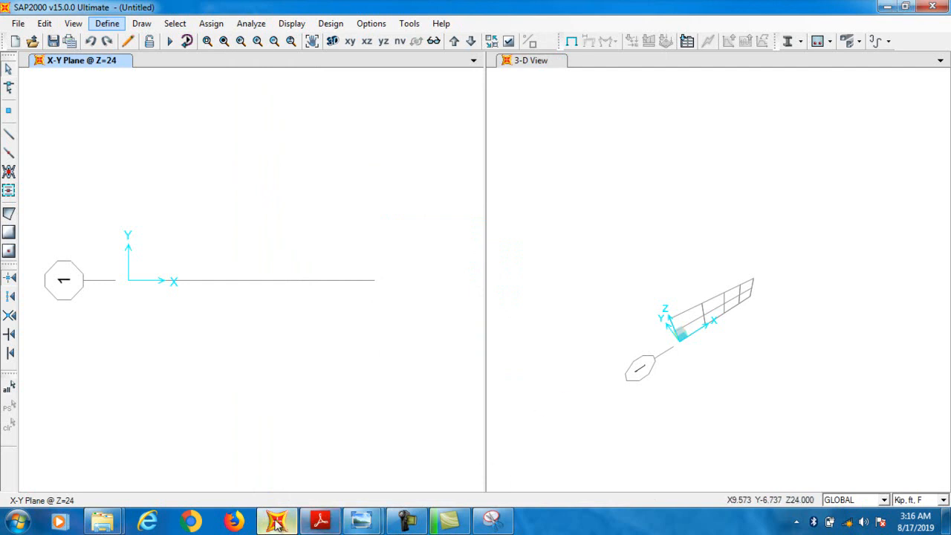
Check the annotated truss in Snipping Tool and bring truss problem 3-12 into view in Adobe Reader.
mouse_move(319, 526)
click(493, 520)
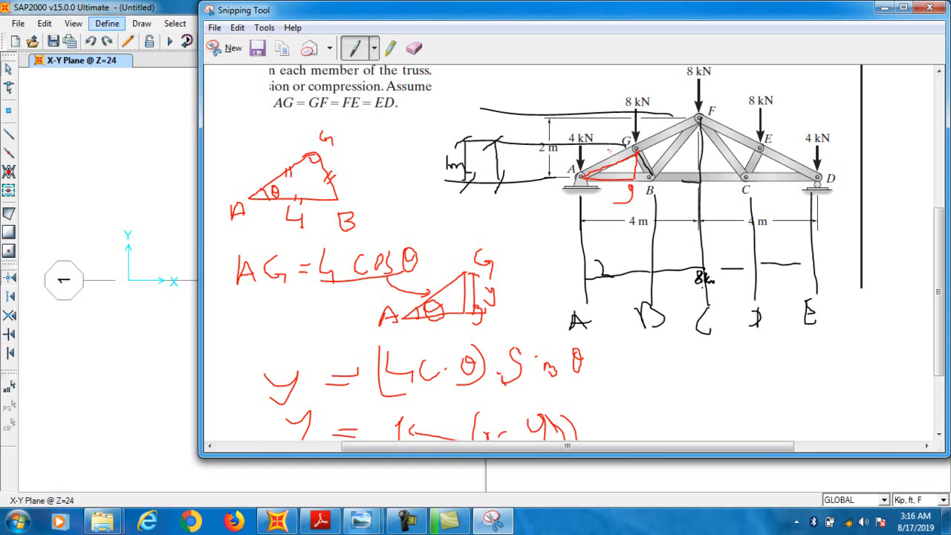
click(883, 7)
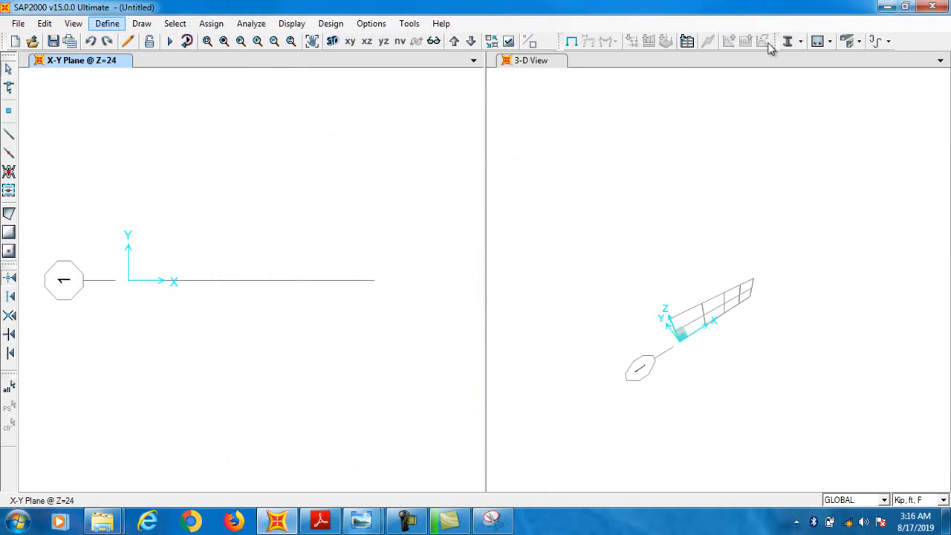
click(883, 8)
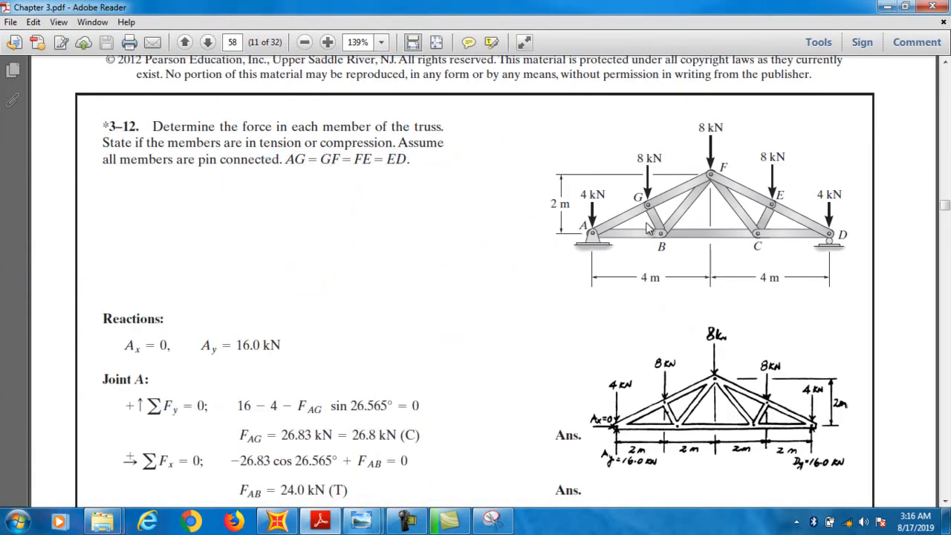
Review the support reactions and member forces in the worked solution of problem 3-12, and bring truss problem 3-13 into view.
scroll(646, 237, down, 4)
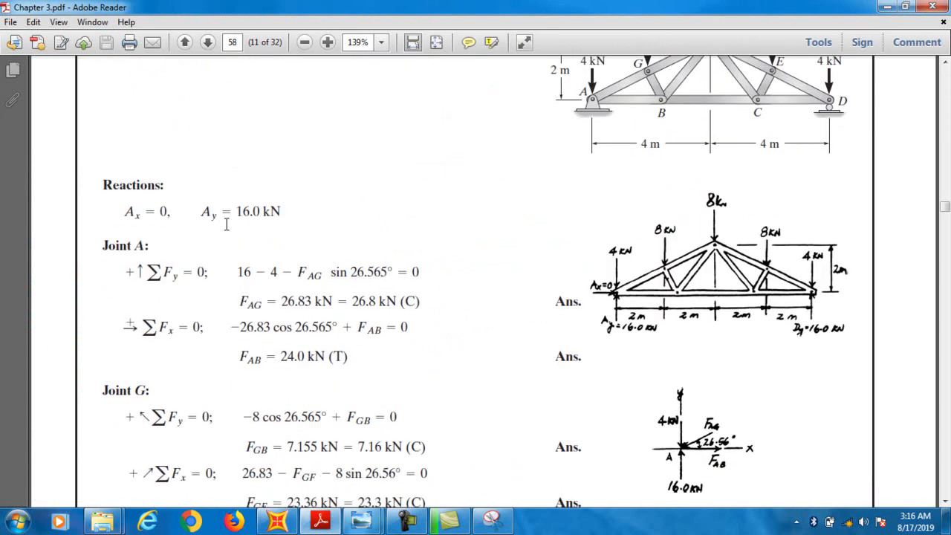
drag(107, 218, 282, 214)
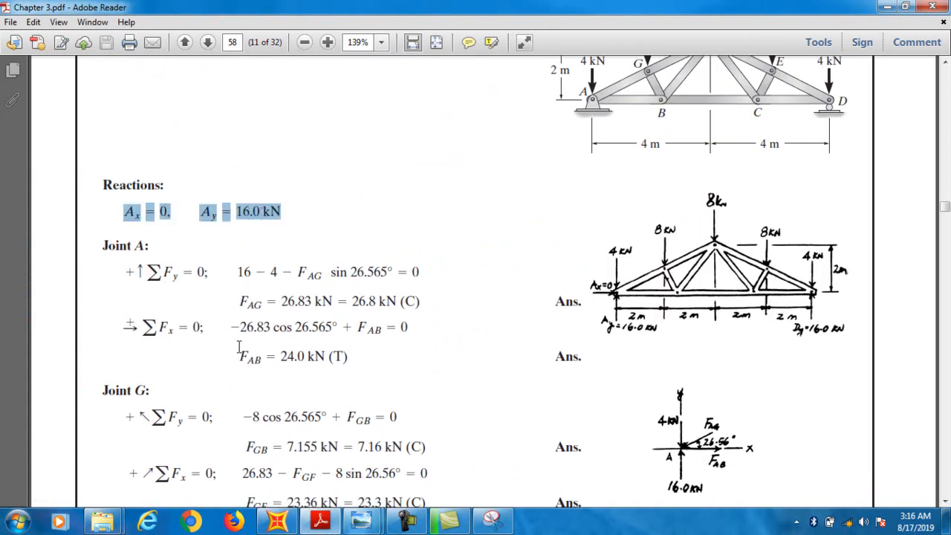
drag(238, 354, 366, 362)
click(260, 312)
scroll(451, 332, down, 5)
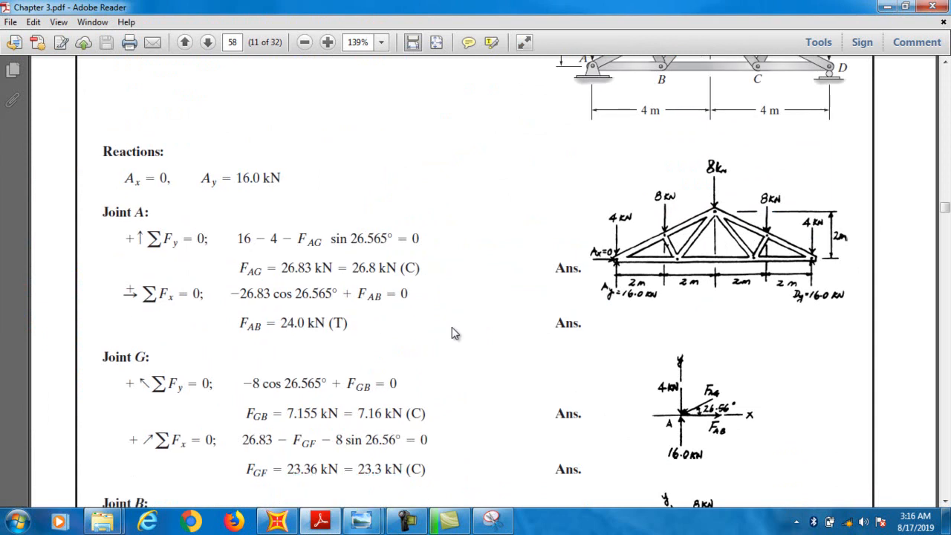
scroll(297, 366, down, 9)
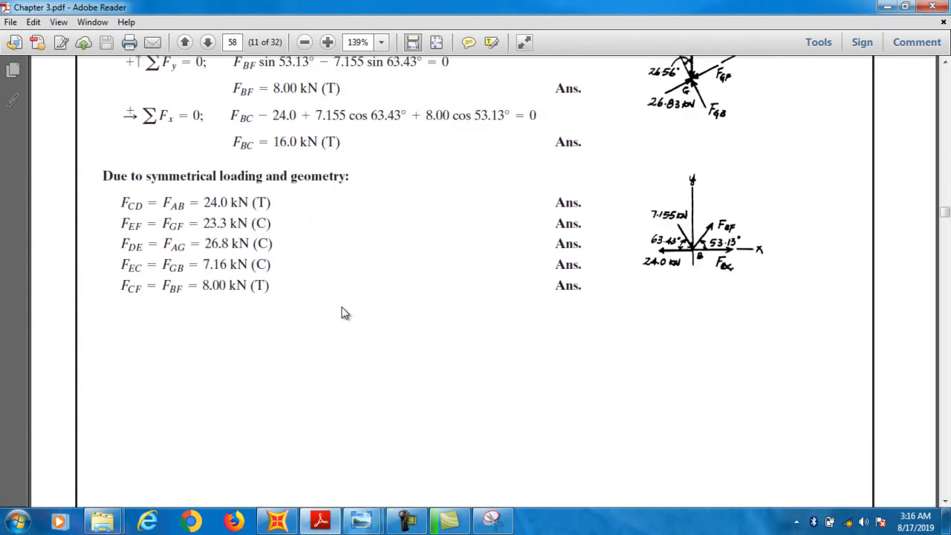
scroll(351, 324, down, 7)
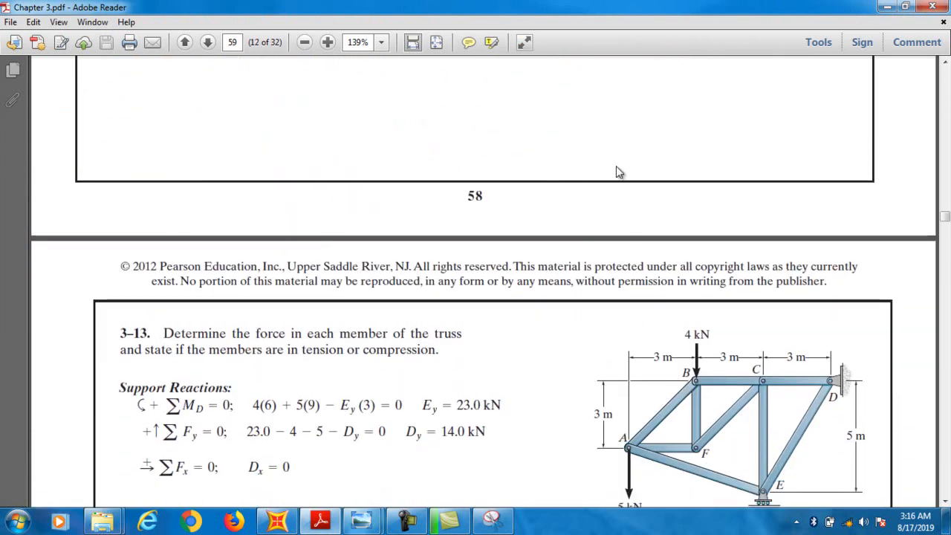
scroll(645, 225, down, 5)
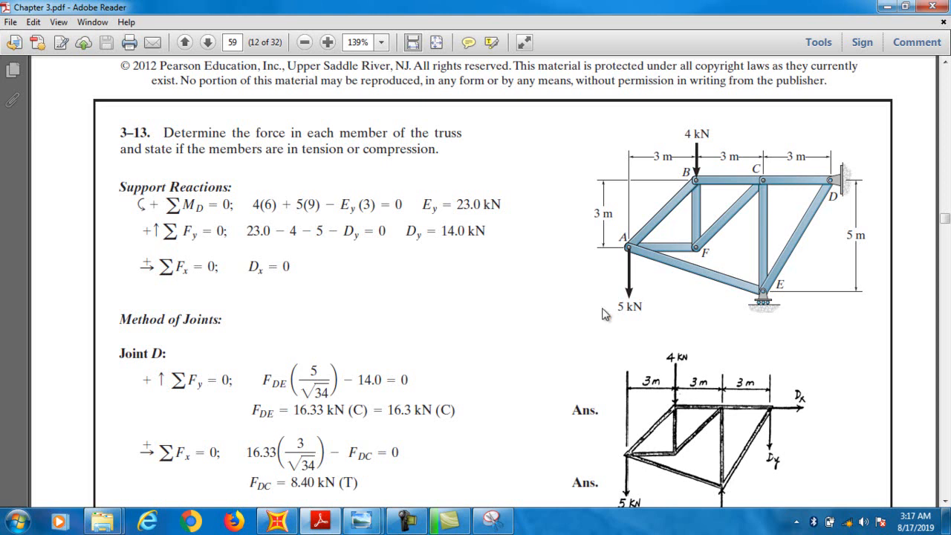
Switch to Snipping Tool and capture a new snip of truss problem 3-13 with its statement, support reactions and figure.
click(493, 520)
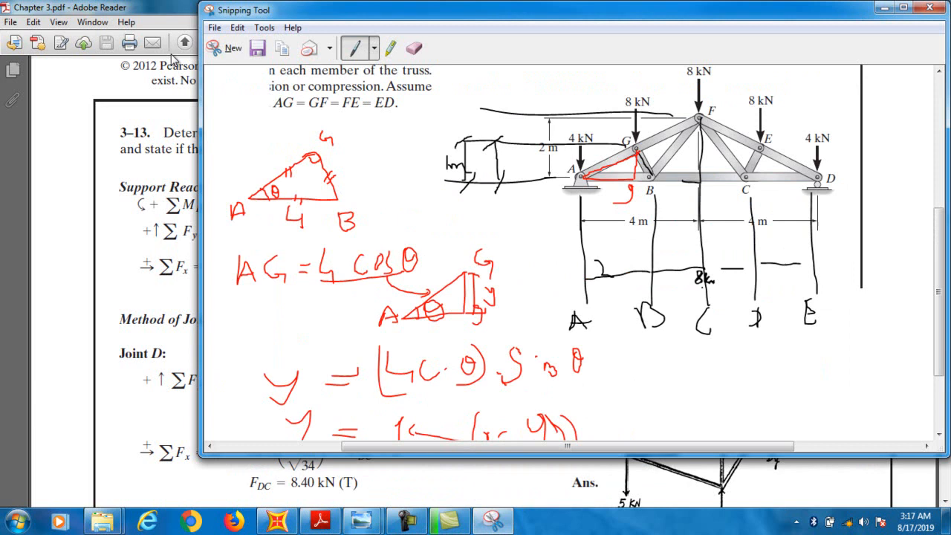
click(225, 47)
drag(76, 83, 914, 387)
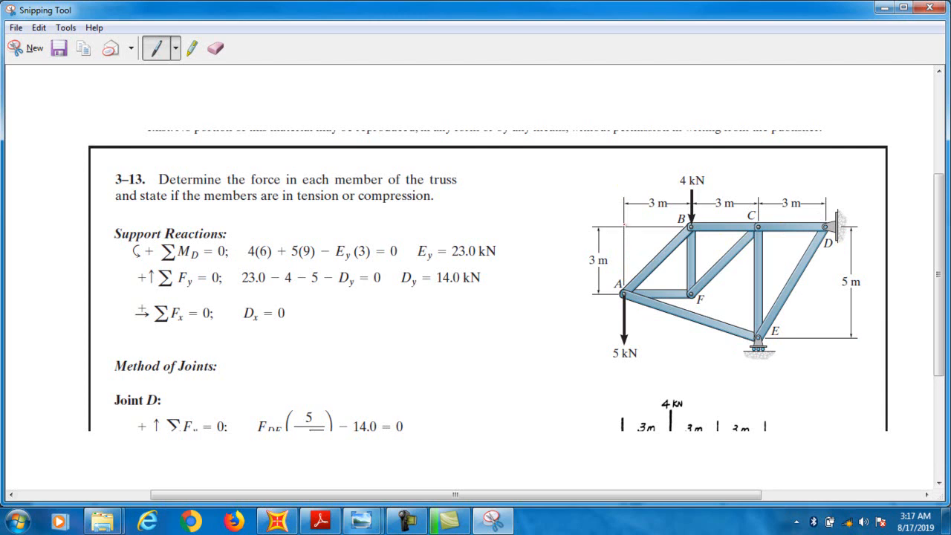
Annotate the truss with grid lines A to D and Z1 to Z3, circle the 5 m height, and mark vertical spacings 3 and 2.
drag(789, 324, 794, 238)
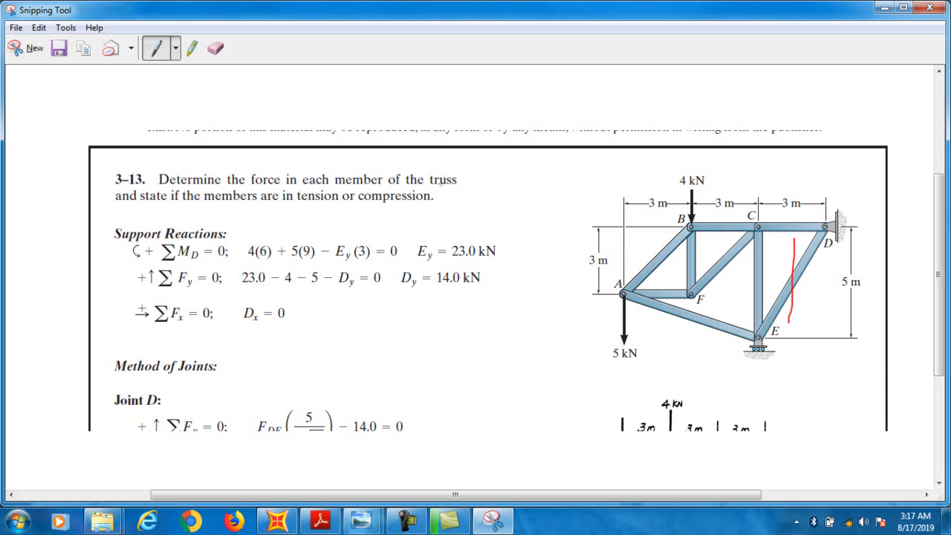
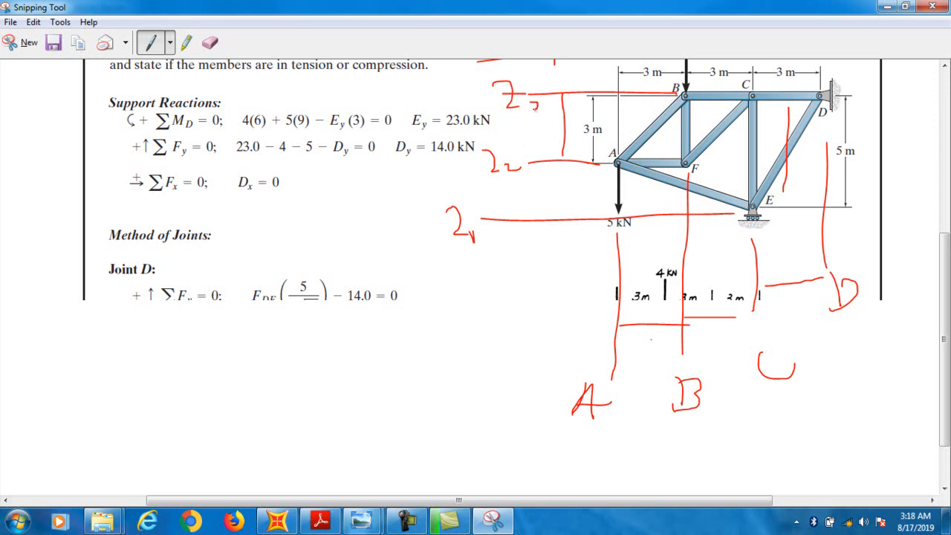
drag(551, 161, 551, 219)
mouse_move(857, 141)
mouse_down()
mouse_move(847, 137)
mouse_move(837, 157)
mouse_move(858, 150)
mouse_move(854, 138)
mouse_up()
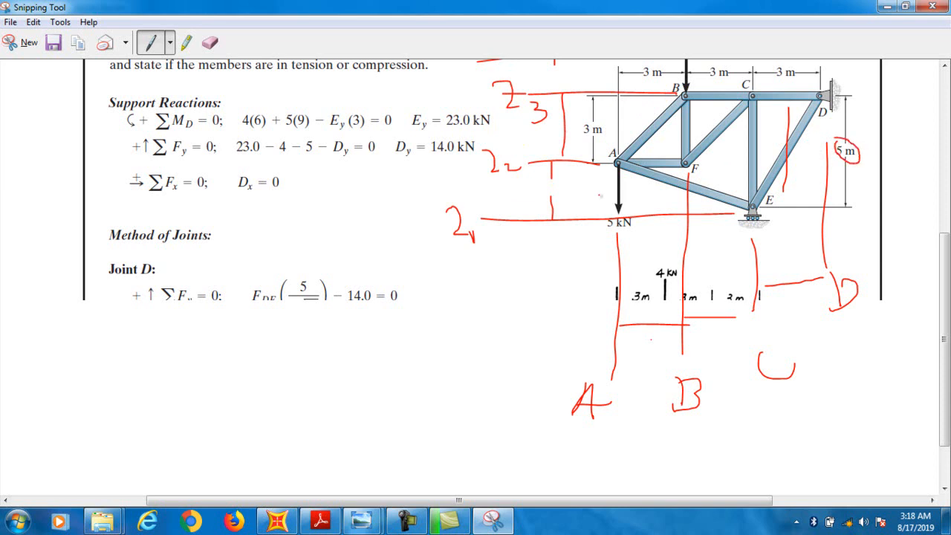
drag(533, 182, 563, 193)
scroll(552, 199, up, 1)
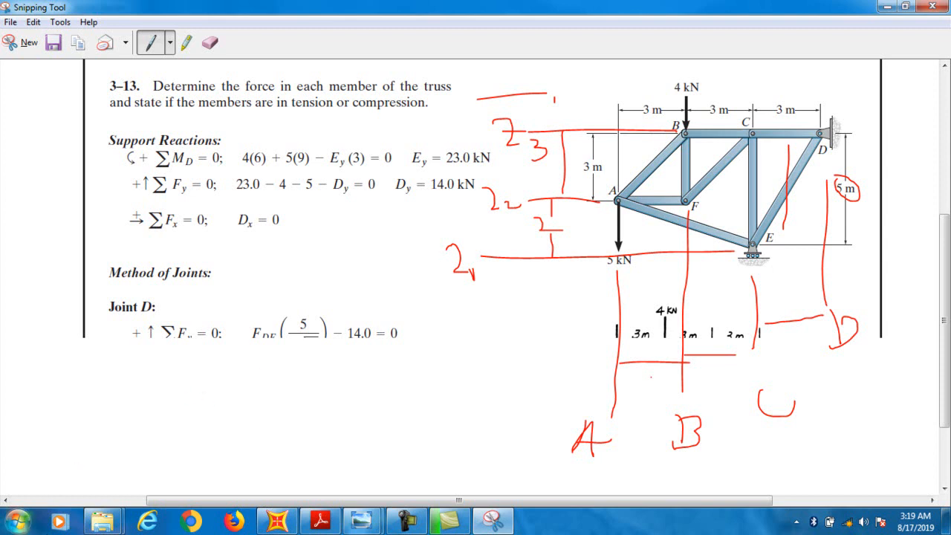
Mark the 4 kN load above joint B with a check mark on the annotated truss.
click(276, 522)
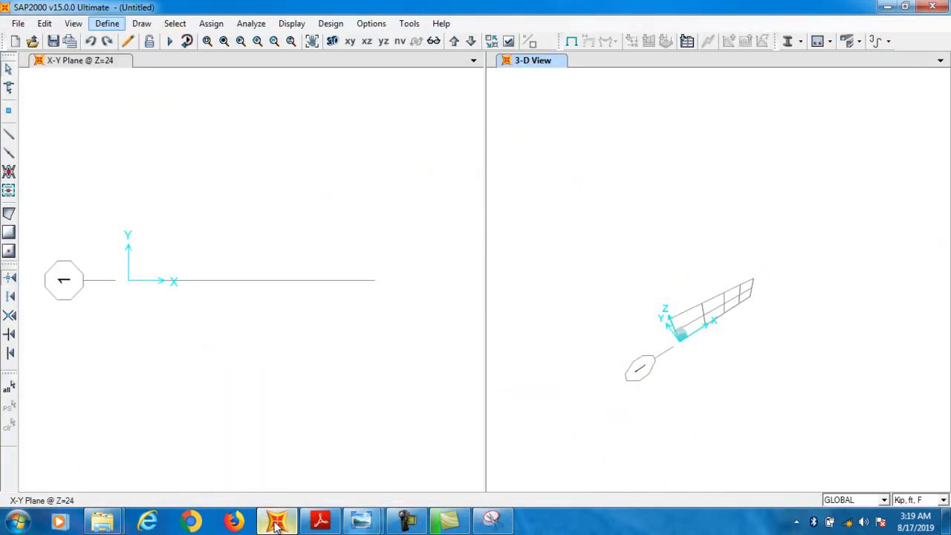
click(493, 522)
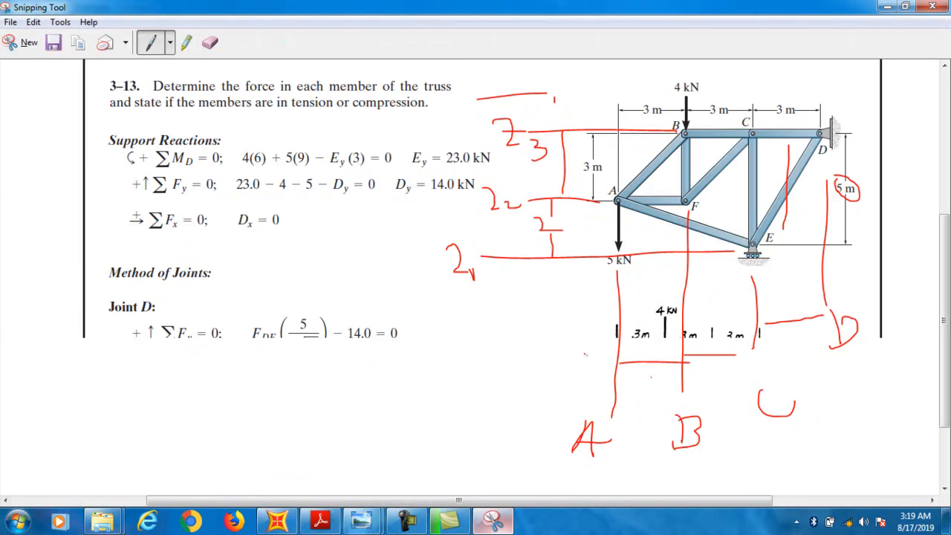
drag(693, 75, 714, 66)
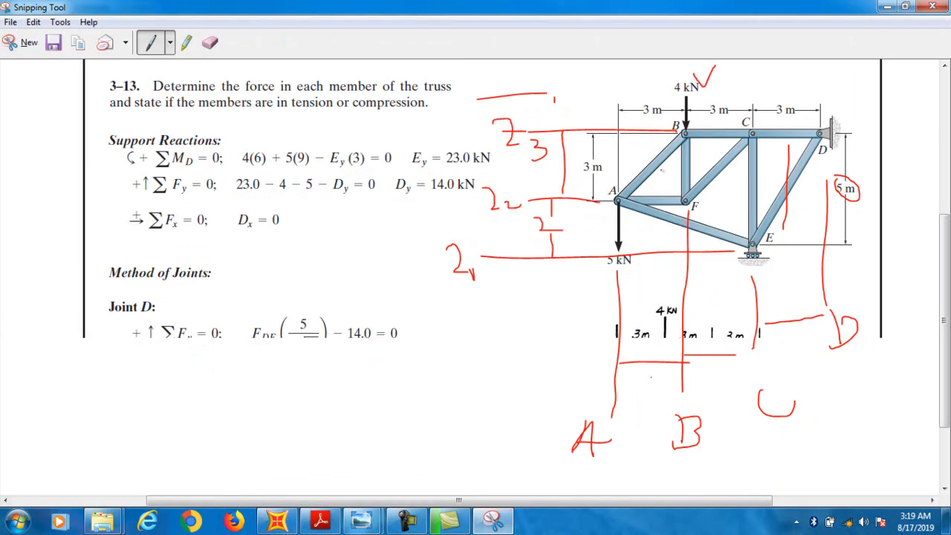
Switch to SAP2000 and set the current units to KN, m, C.
click(276, 521)
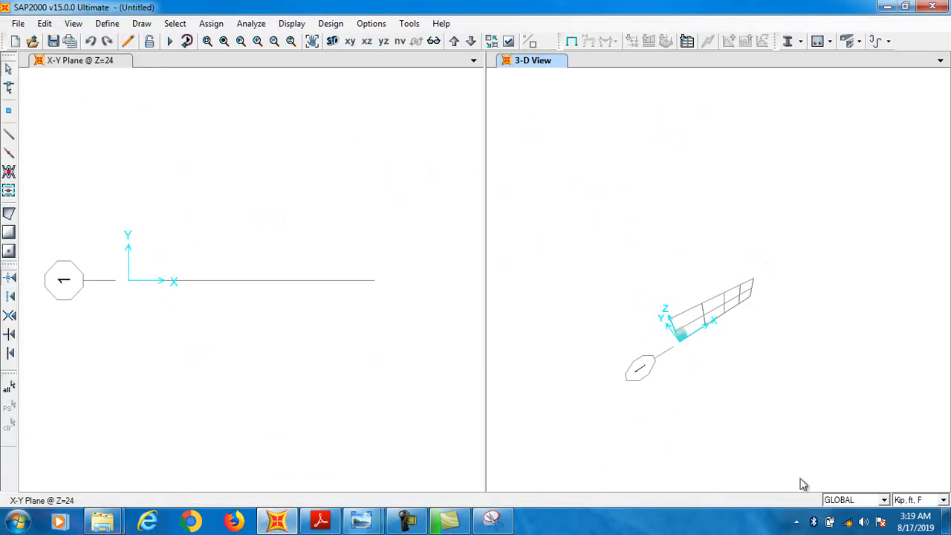
click(943, 500)
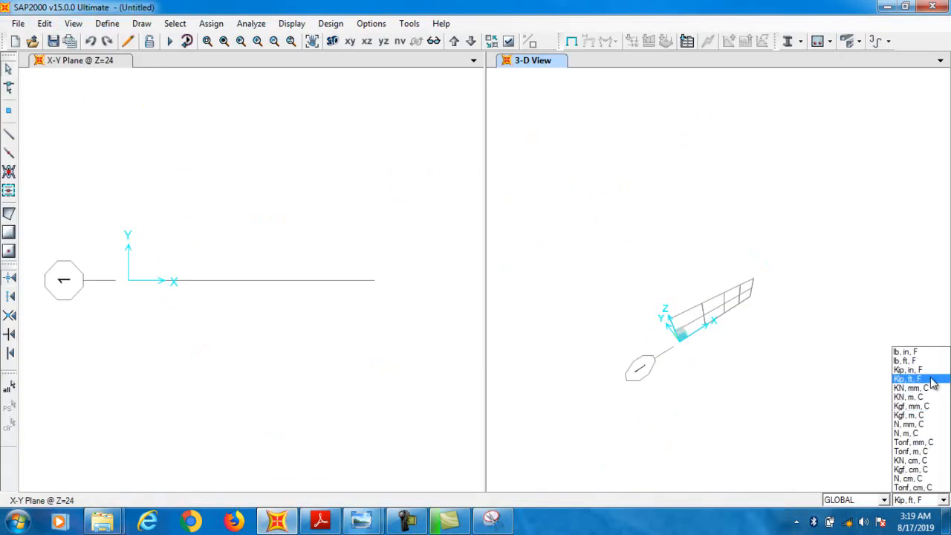
click(932, 387)
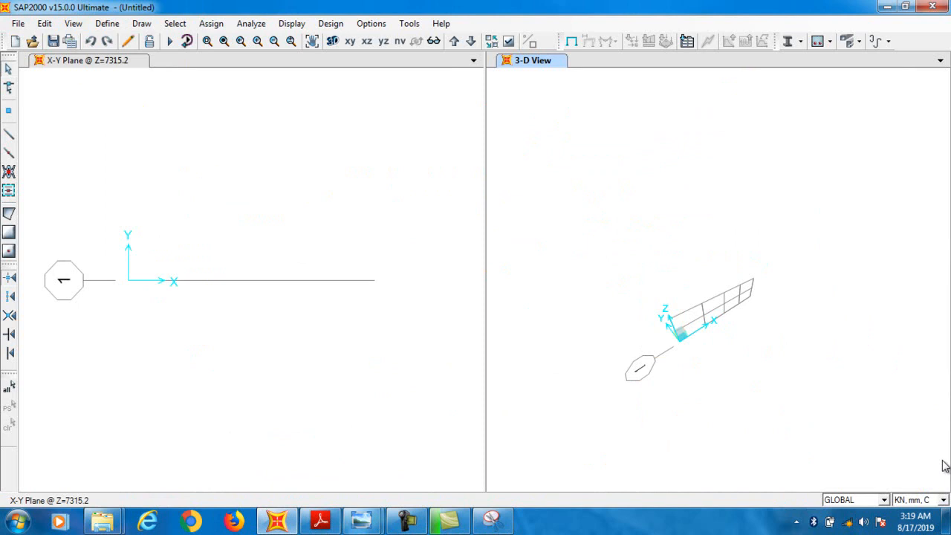
click(942, 500)
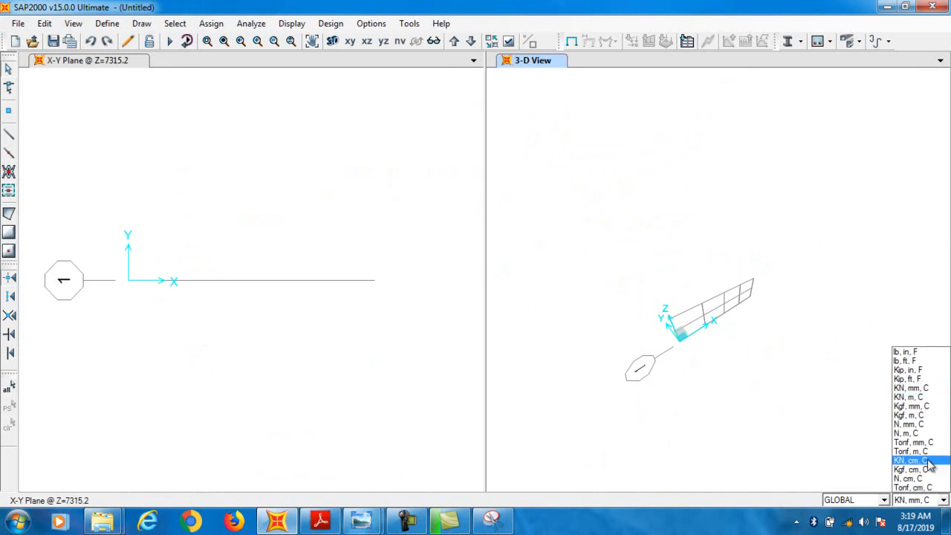
click(909, 397)
Start a new model from the Grid Only template in KN, m, C, discarding the current untitled model's changes.
click(15, 40)
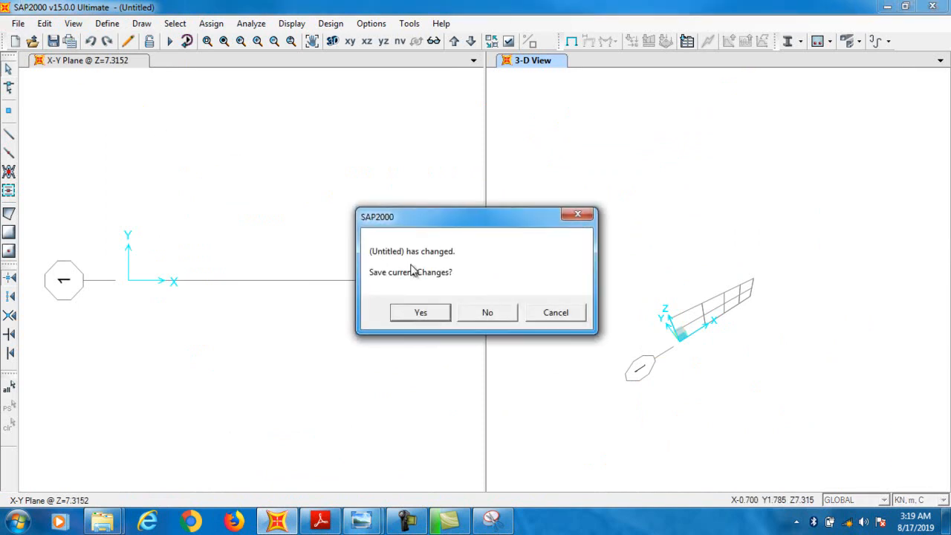
click(487, 309)
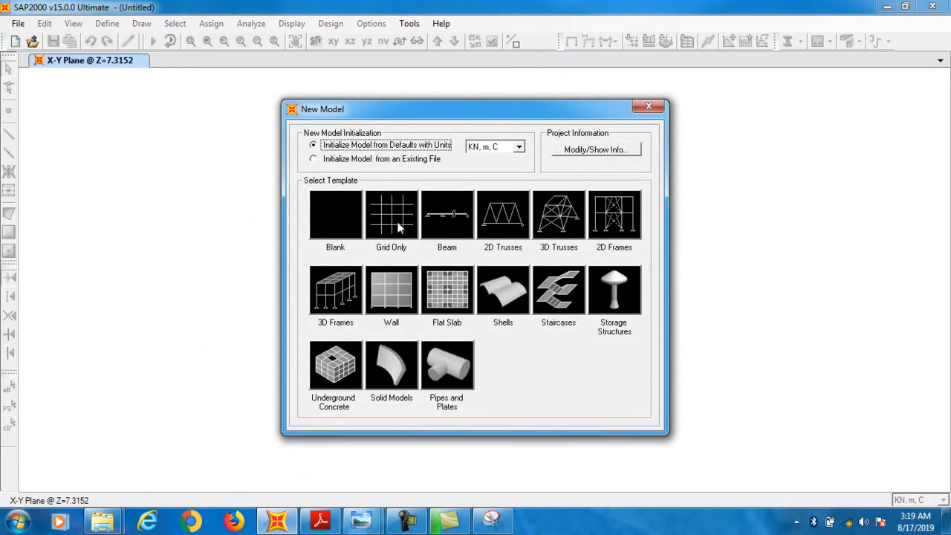
click(397, 227)
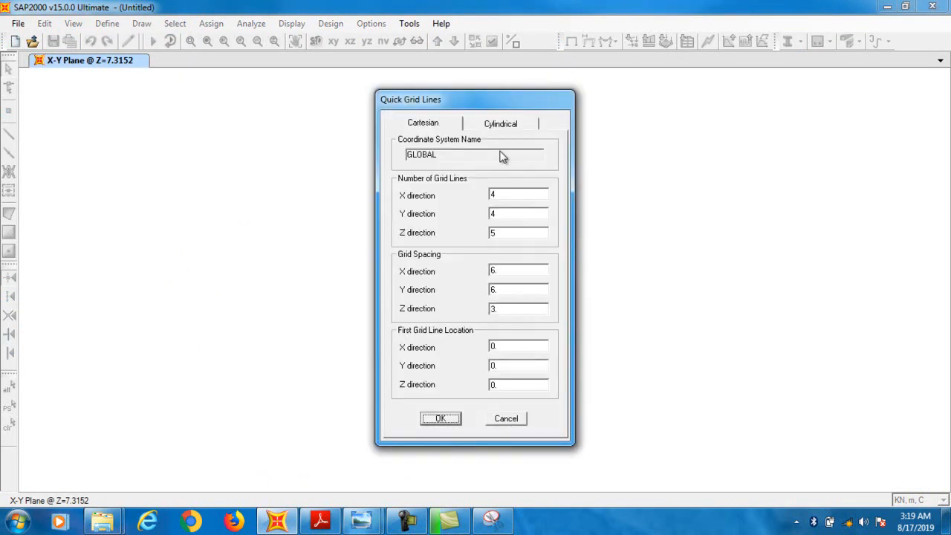
Check the annotated truss and set the number of grid lines to 4 in X, 1 in Y and 3 in Z.
double_click(514, 198)
click(494, 521)
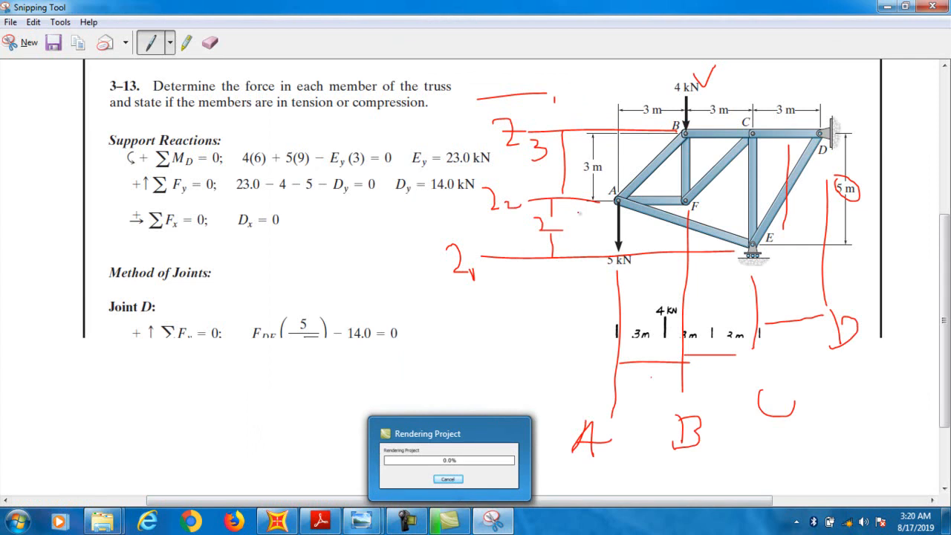
click(276, 520)
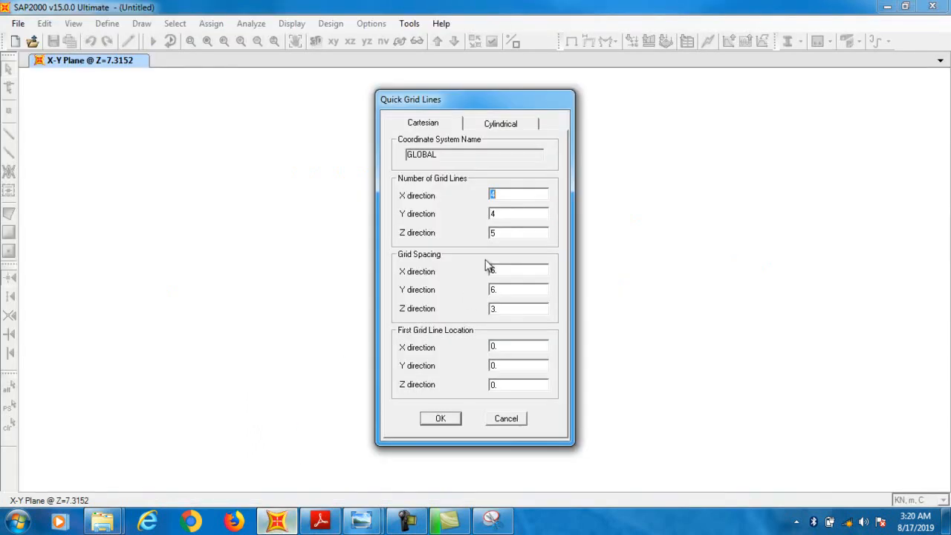
double_click(496, 213)
text(1)
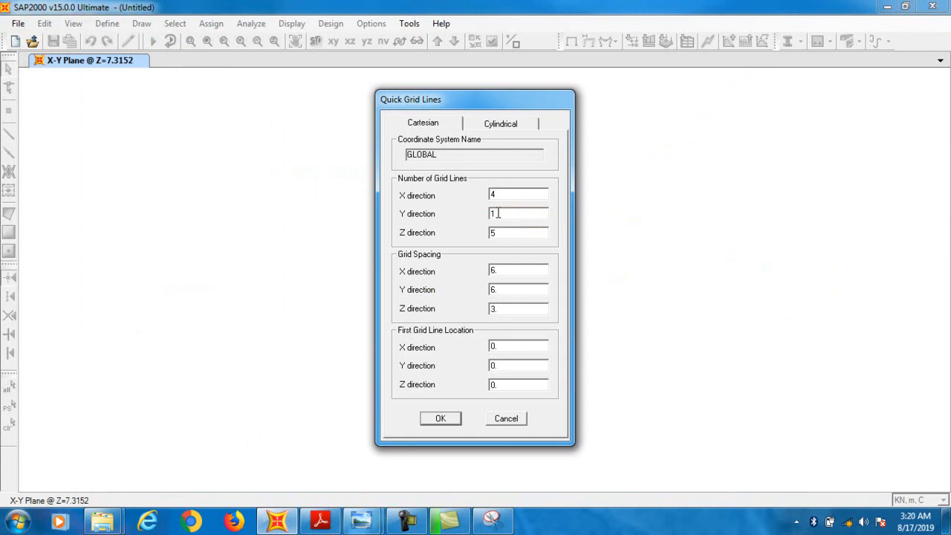
double_click(509, 232)
text(3)
Set the grid spacing to 3 in X, 1 in Y and 3 in Z, and create the grid.
double_click(515, 270)
text(3)
double_click(519, 289)
text(1)
double_click(519, 312)
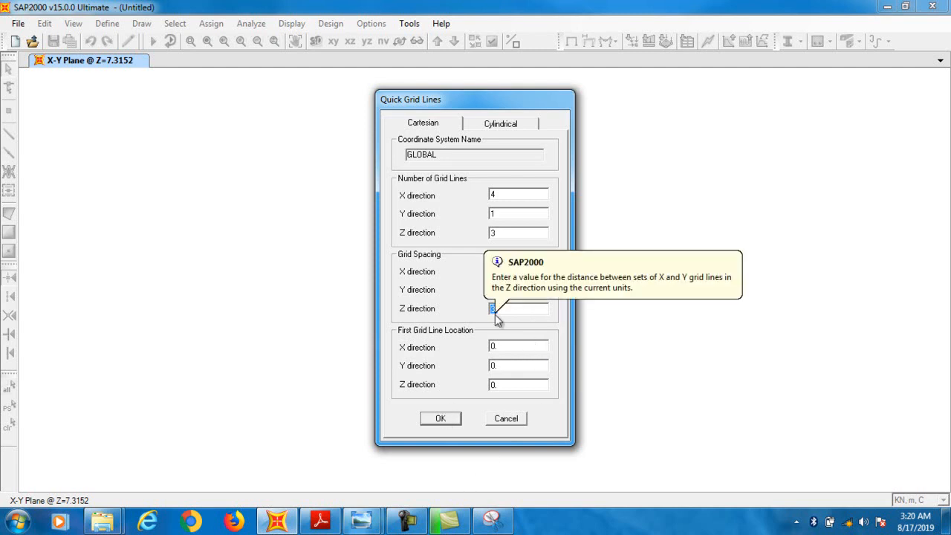
click(436, 418)
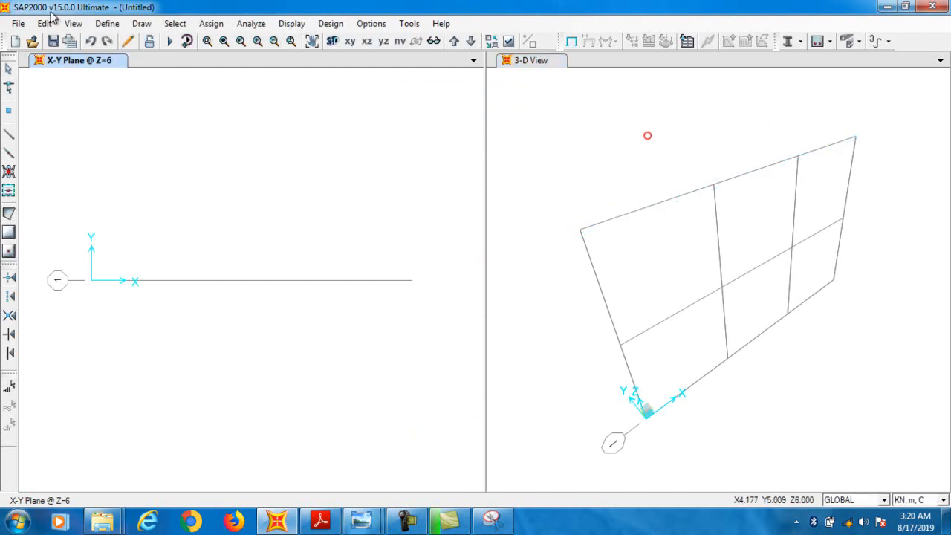
Close the 3-D view and display the grid in the X-Z plane at Y=0.
click(563, 61)
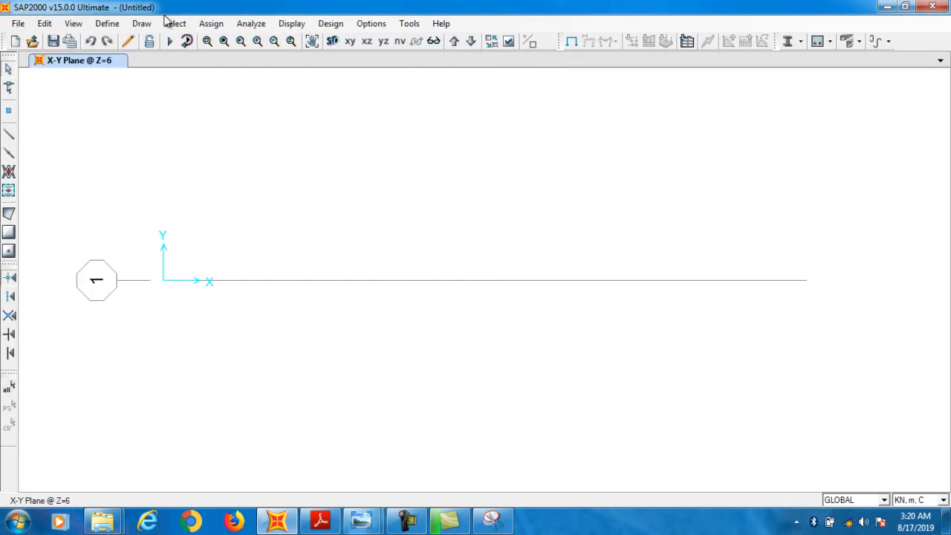
click(366, 41)
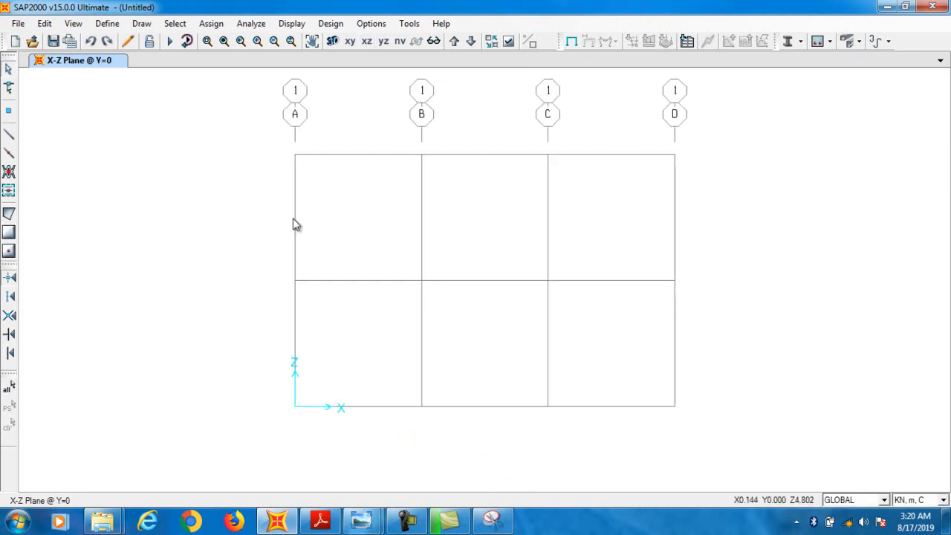
Edit the GLOBAL grid system as spacings, setting the Z1 spacing to 2, and apply the changes.
right_click(214, 159)
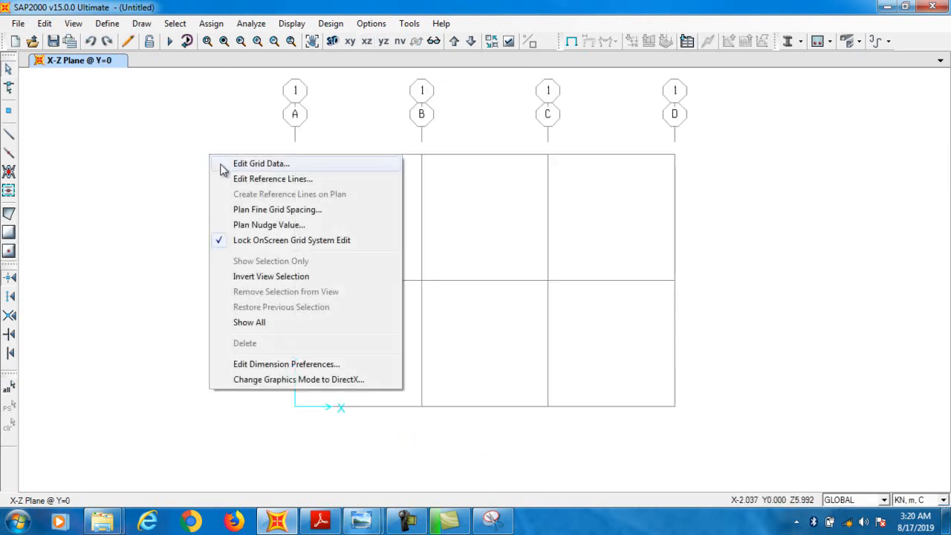
click(224, 164)
click(508, 267)
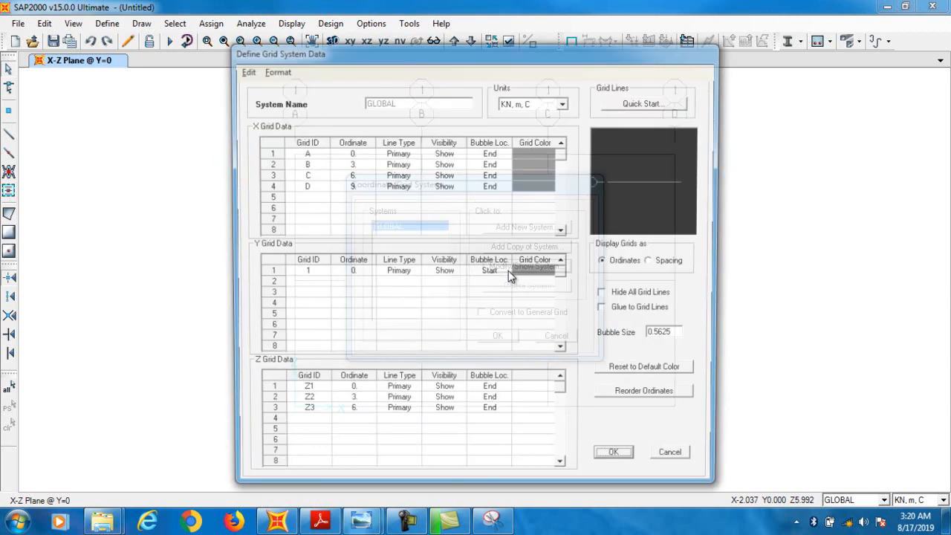
click(670, 262)
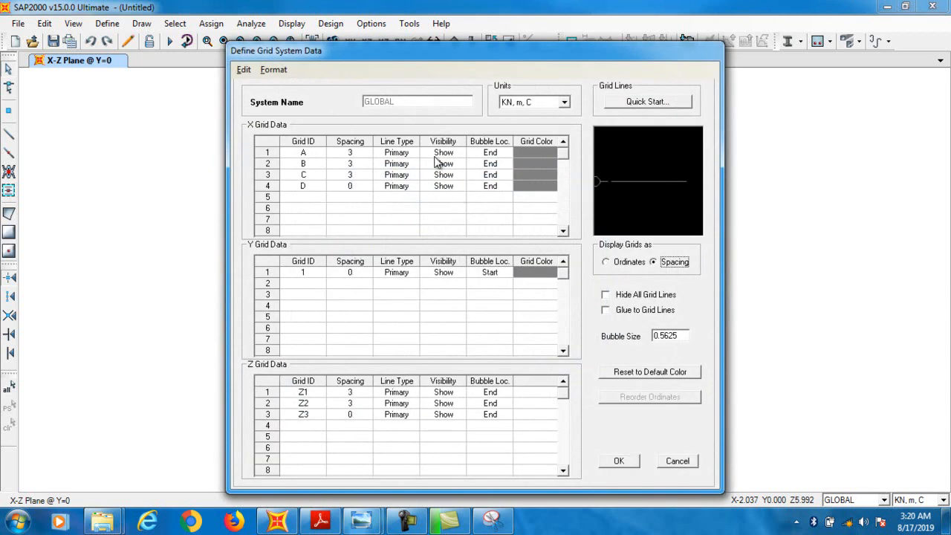
click(354, 392)
text(4)
click(629, 457)
click(616, 460)
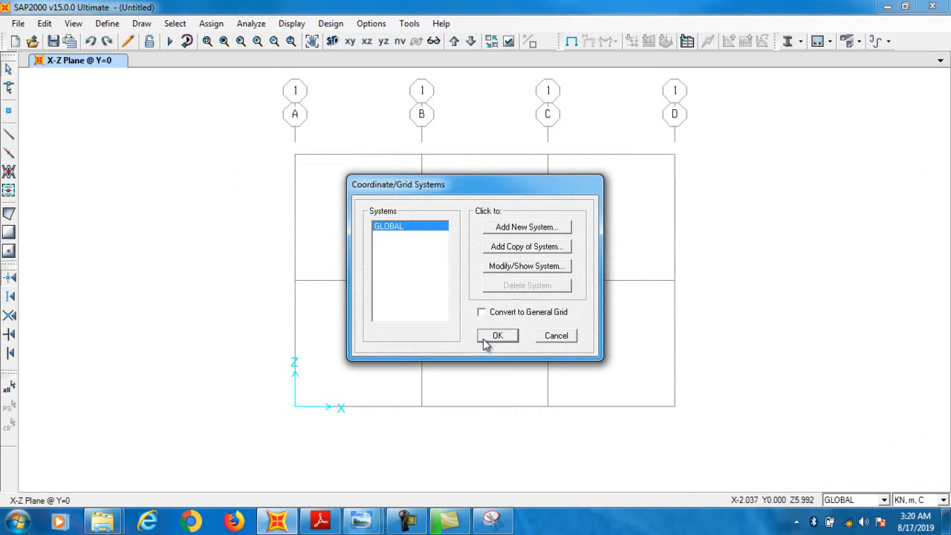
click(487, 336)
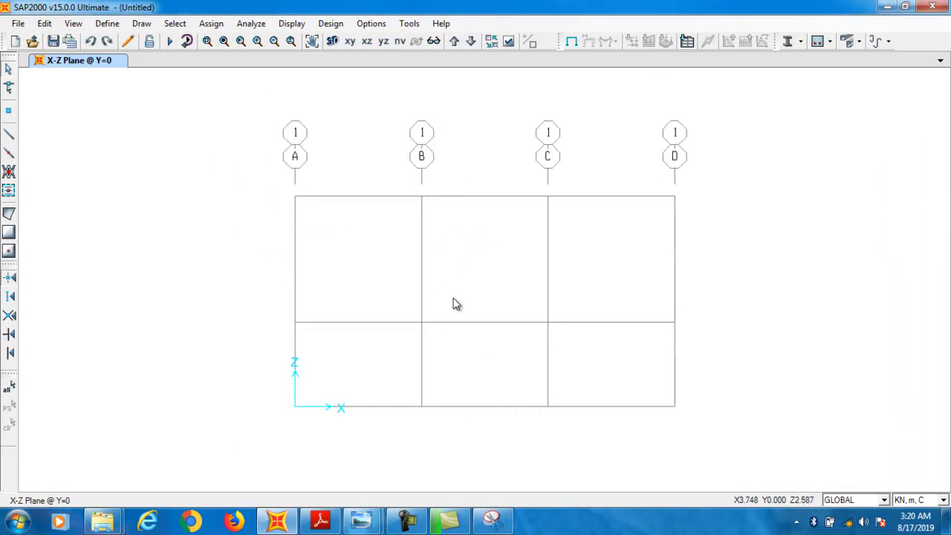
Switch to Snipping Tool and compare the annotated truss of problem 3-13 with the grid.
click(492, 521)
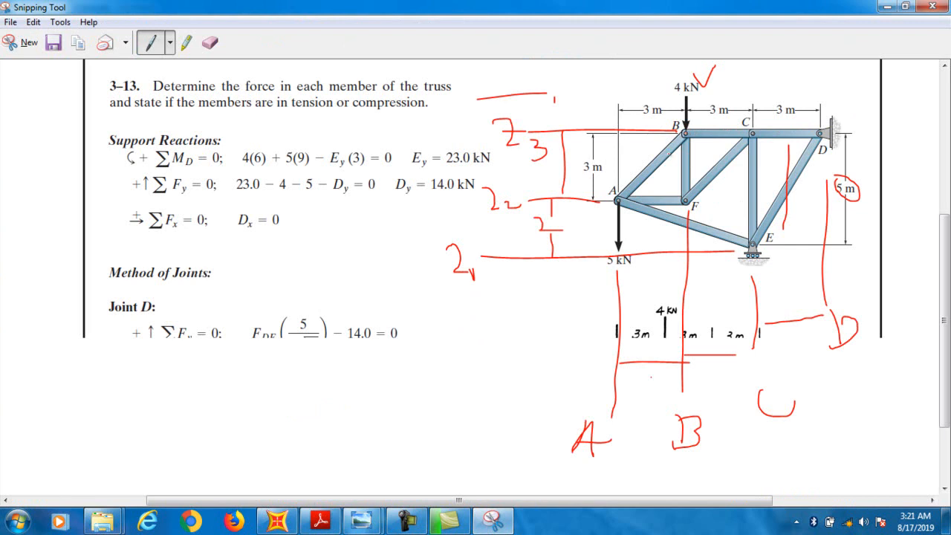
Switch to SAP2000 and draw FSEC1 straight frames along the Z=5 line from grid D through C to B, and diagonally to A at Z=2.
click(889, 6)
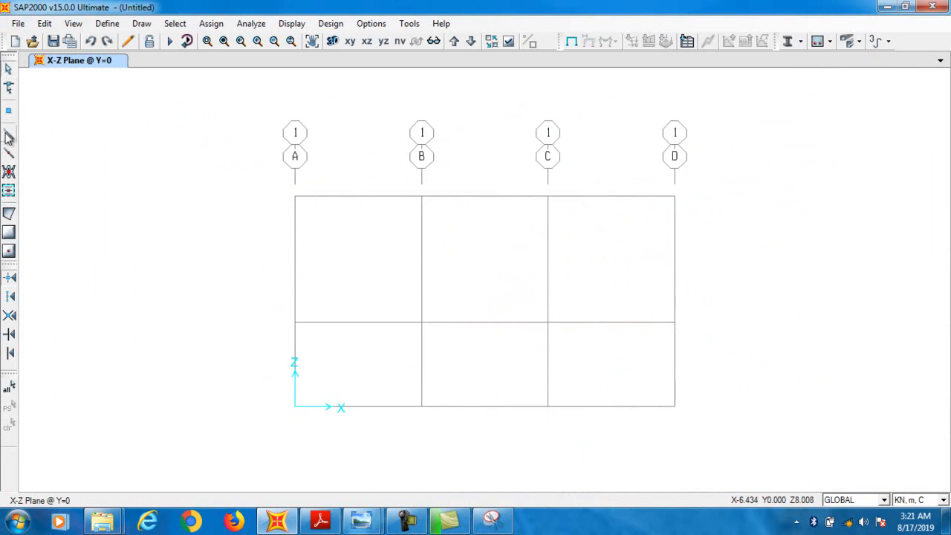
click(10, 138)
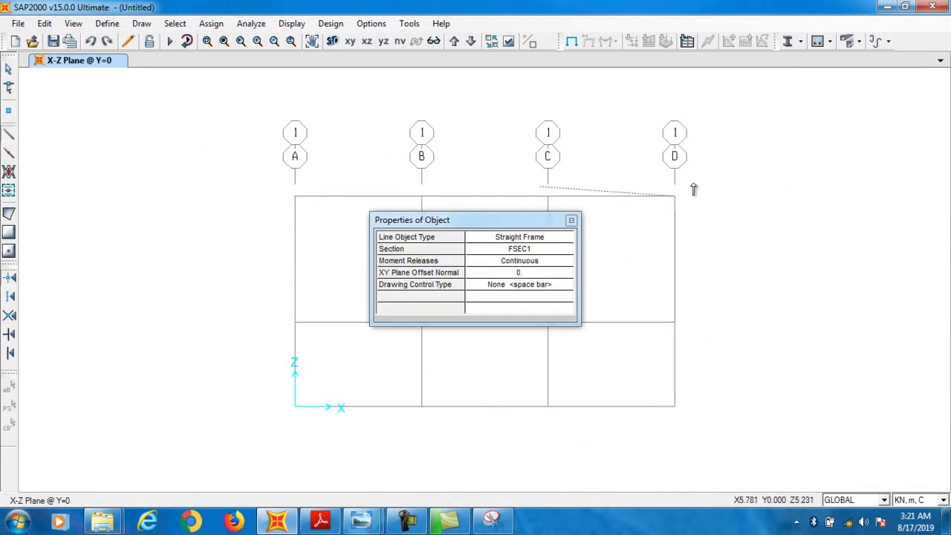
click(548, 196)
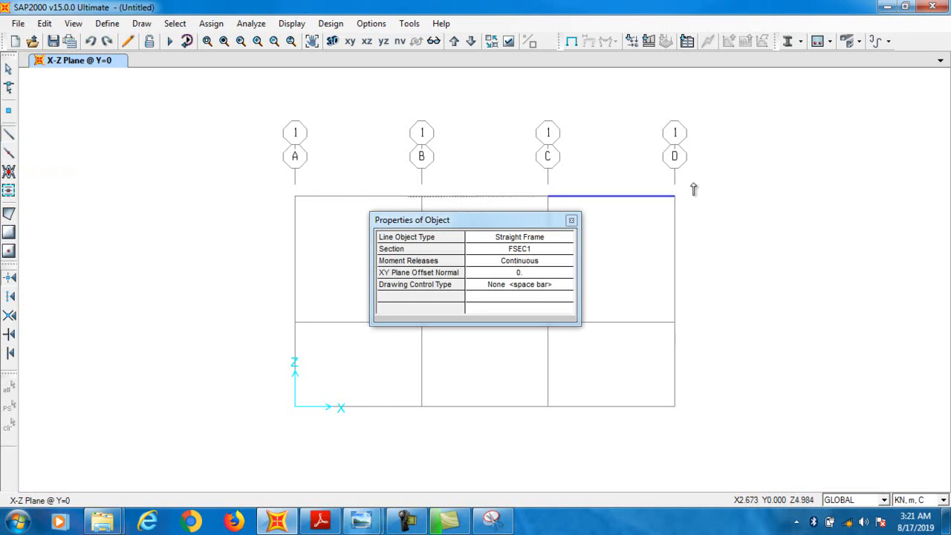
click(422, 196)
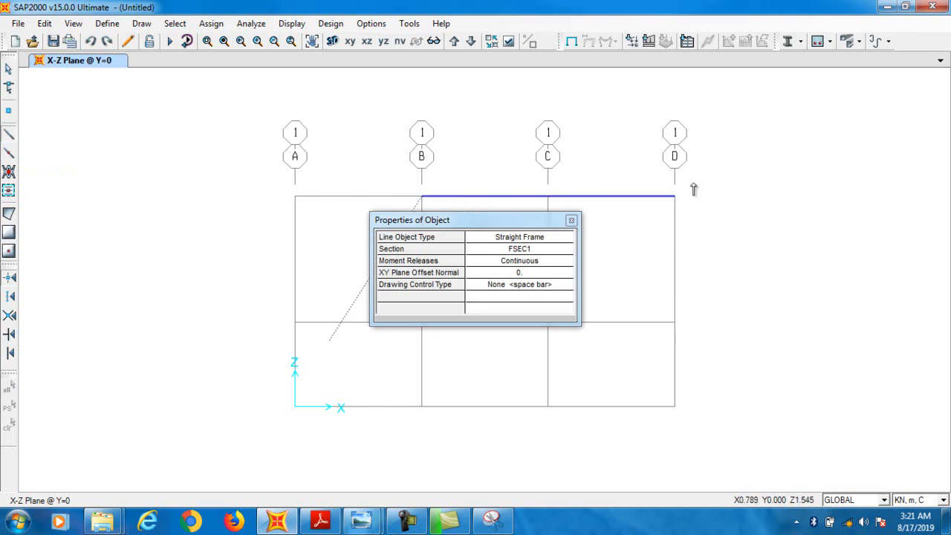
click(295, 322)
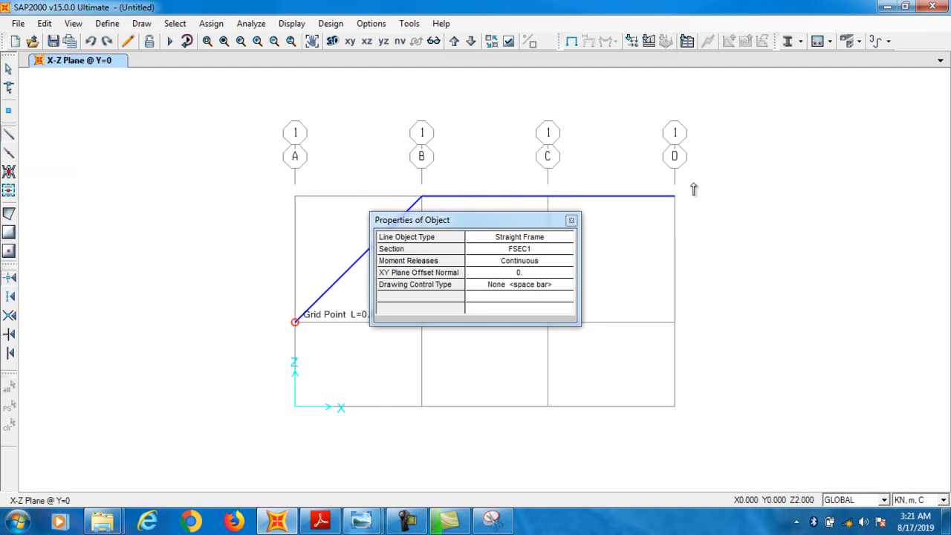
Draw the sloping bottom frame from grid A at Z=2 to grid C at Z=0, and the diagonal frame up to grid D at Z=5.
click(421, 405)
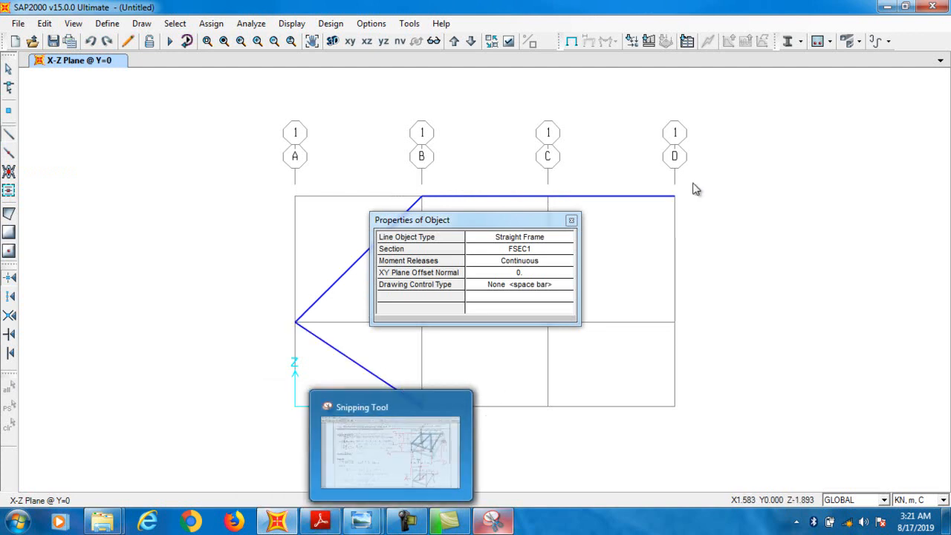
mouse_move(493, 453)
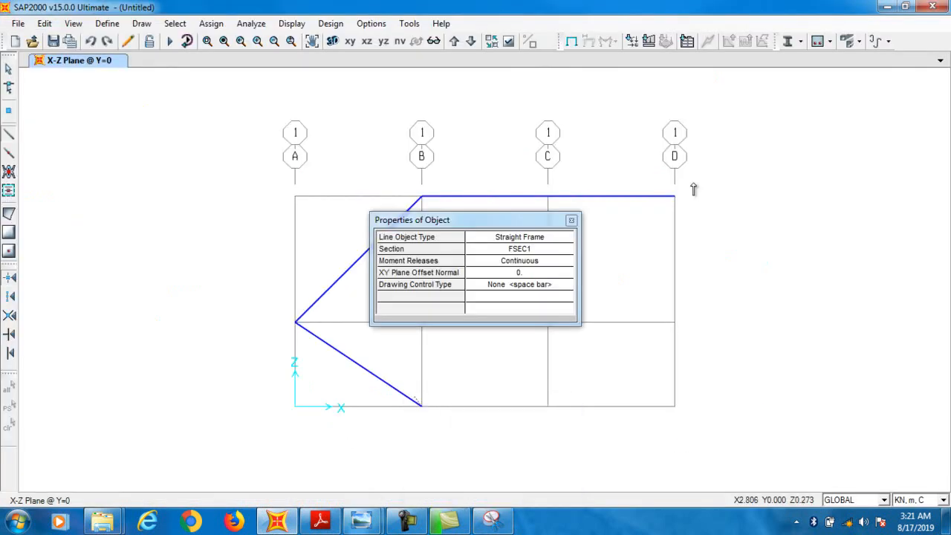
click(295, 322)
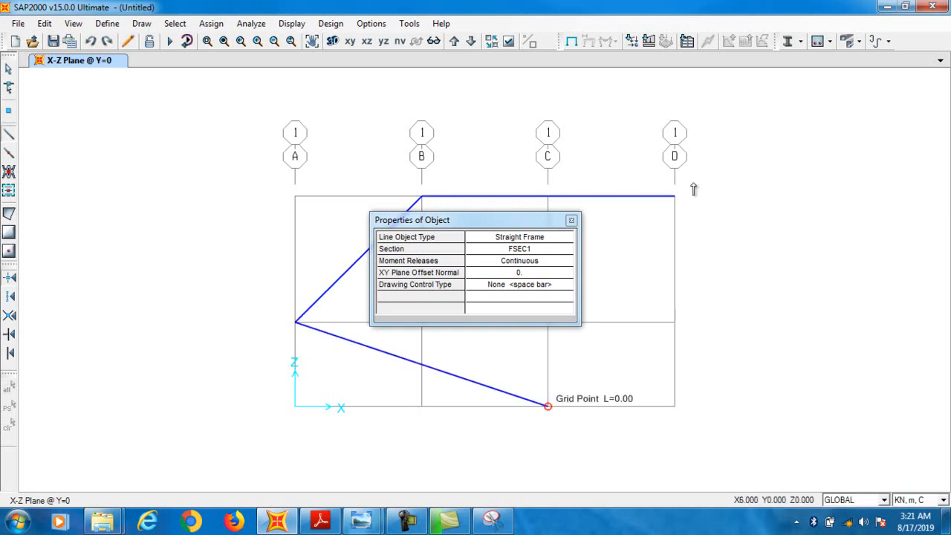
scroll(547, 406, up, 3)
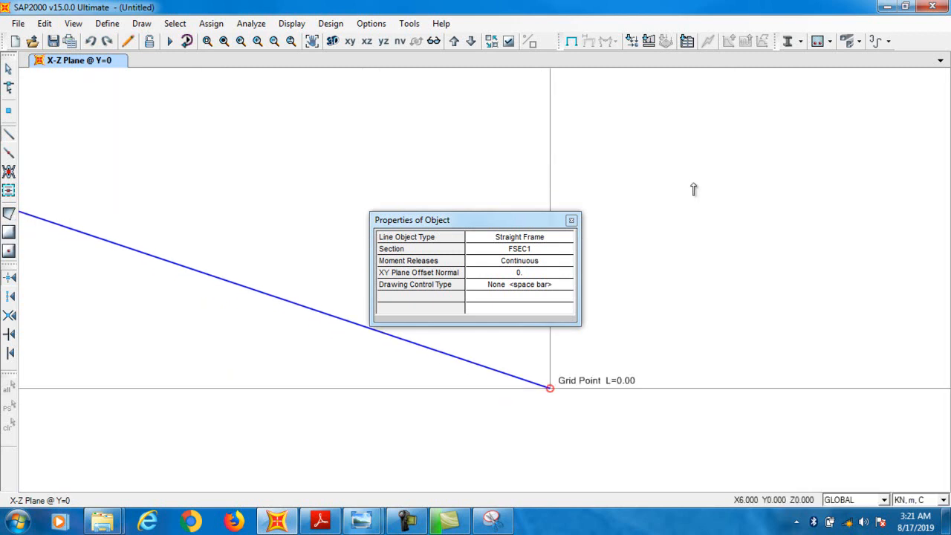
scroll(693, 190, down, 3)
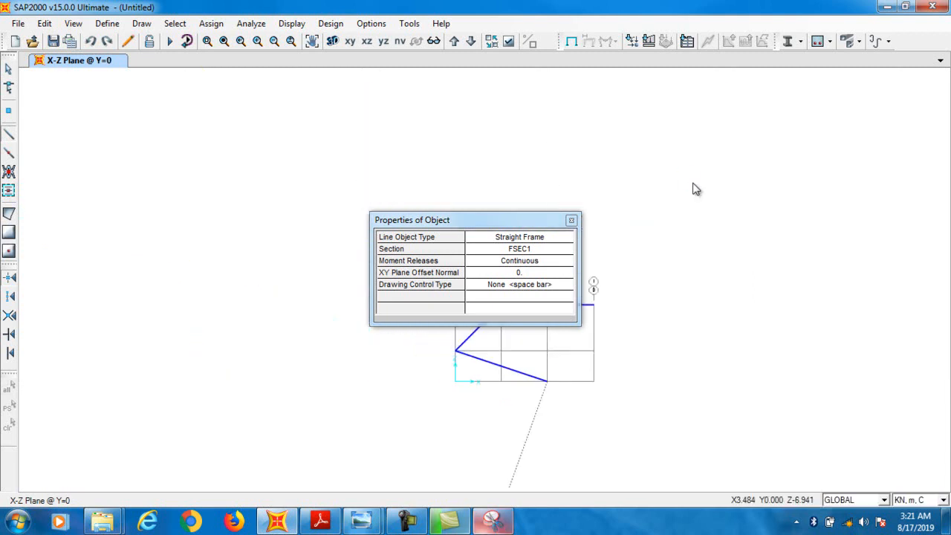
mouse_move(493, 521)
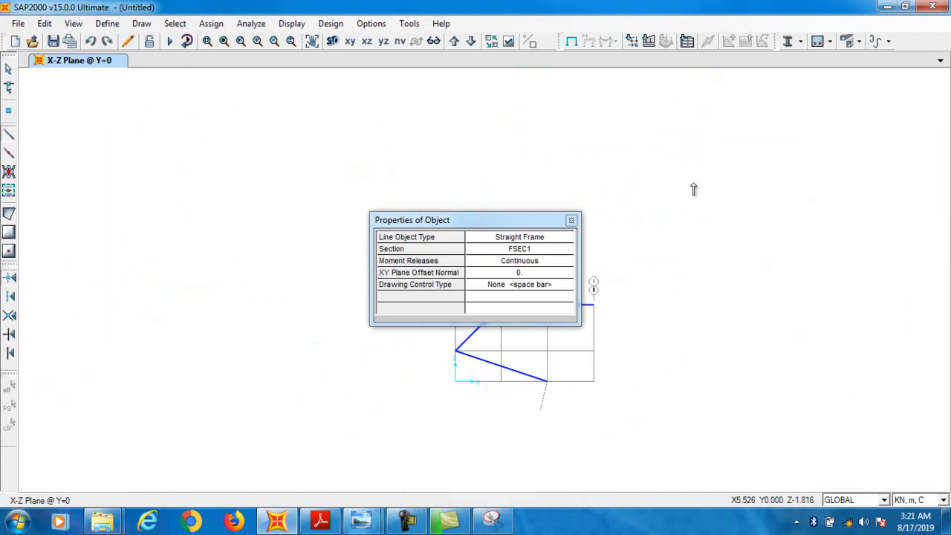
click(492, 521)
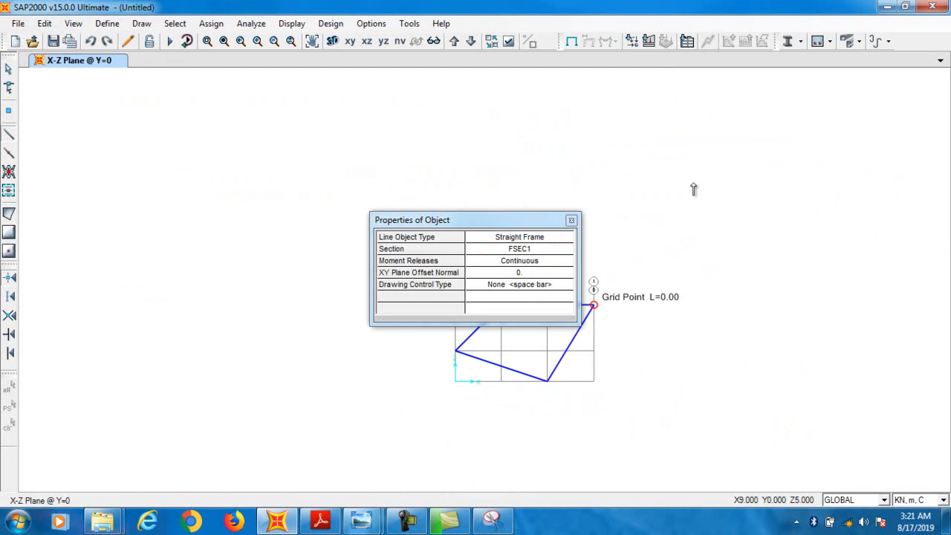
mouse_move(493, 522)
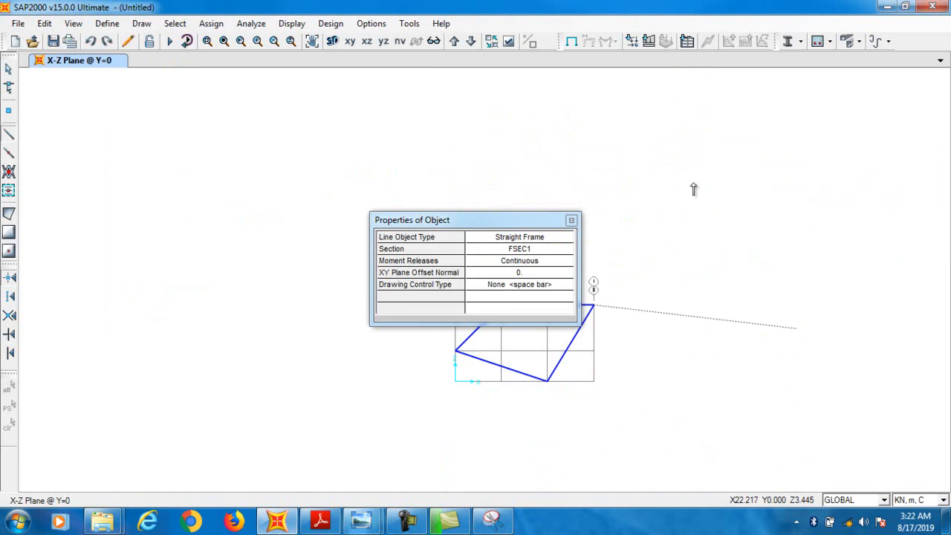
key(Escape)
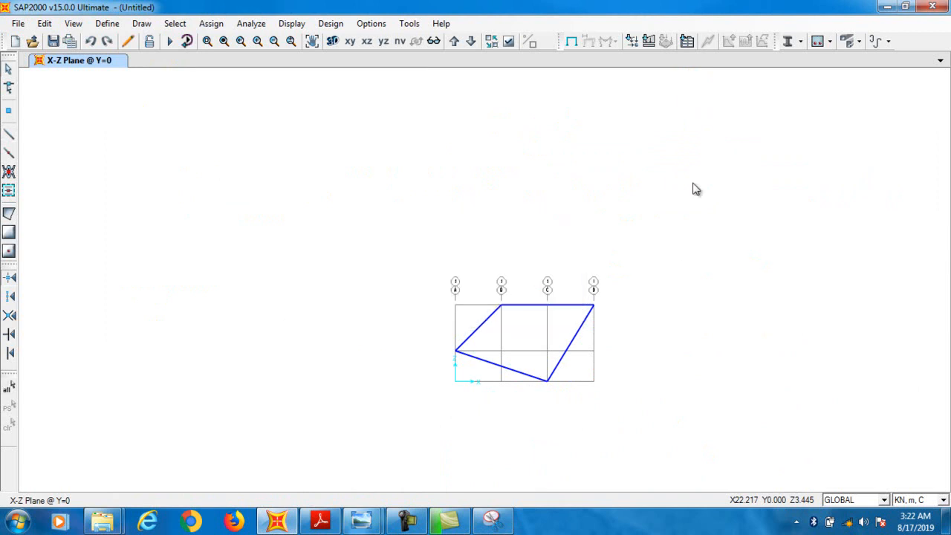
Draw a vertical FSEC1 frame on grid line C from Z=0 to Z=5.
key(ctrl+z)
key(ctrl+y)
click(9, 134)
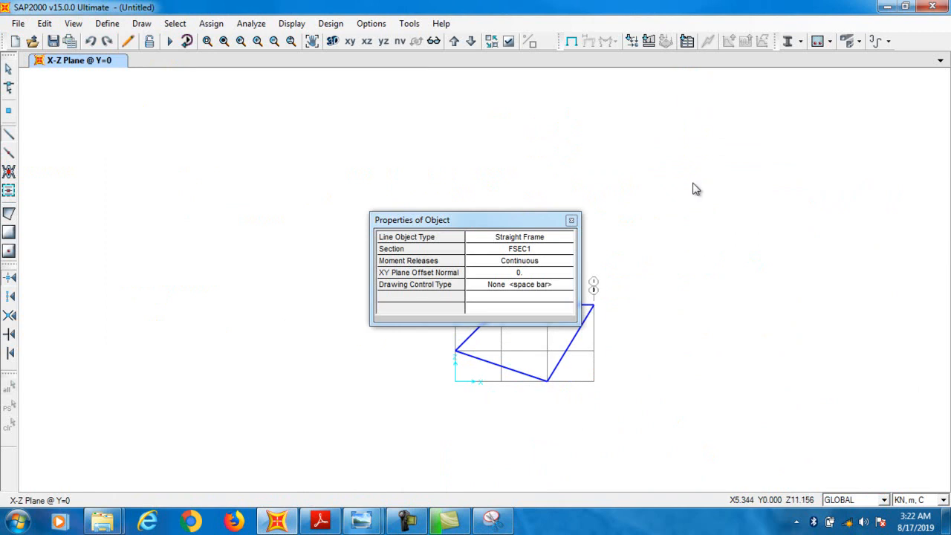
drag(445, 220, 199, 104)
click(546, 381)
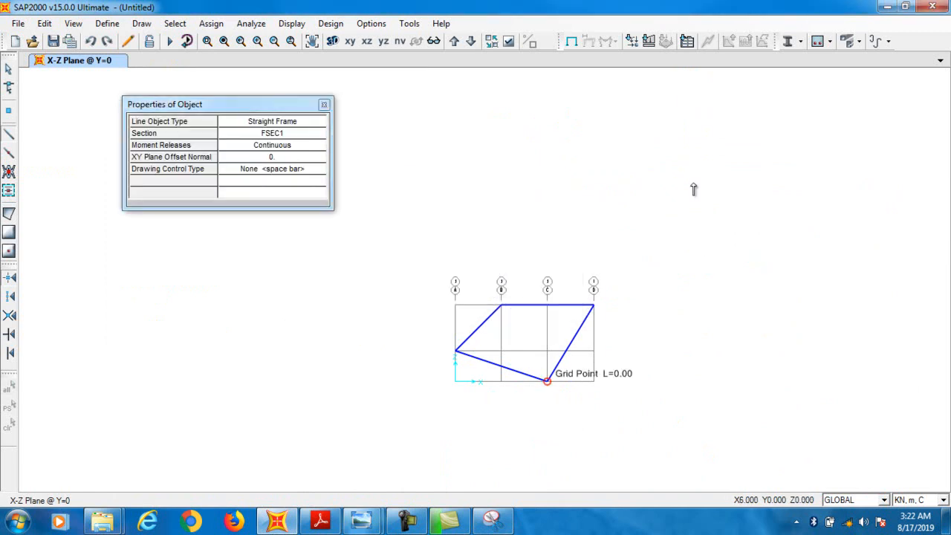
click(547, 305)
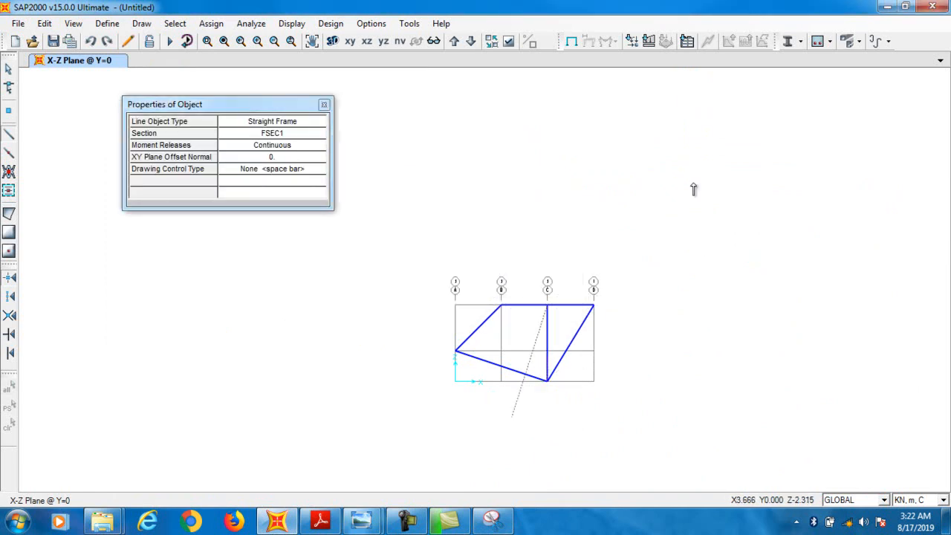
Draw the diagonal from C at Z=5 to B at Z=2, the upper vertical on grid B, and the horizontal member between A and B.
mouse_move(493, 520)
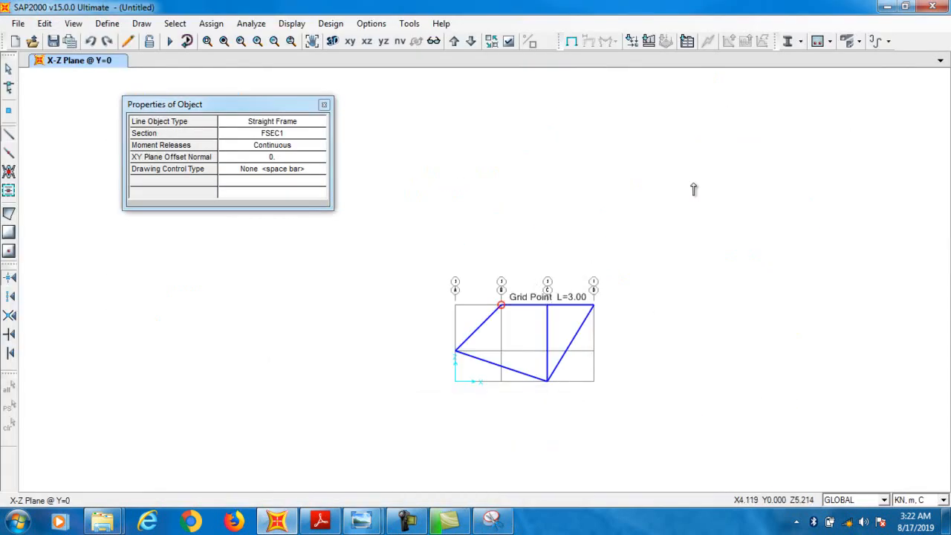
click(501, 350)
click(500, 305)
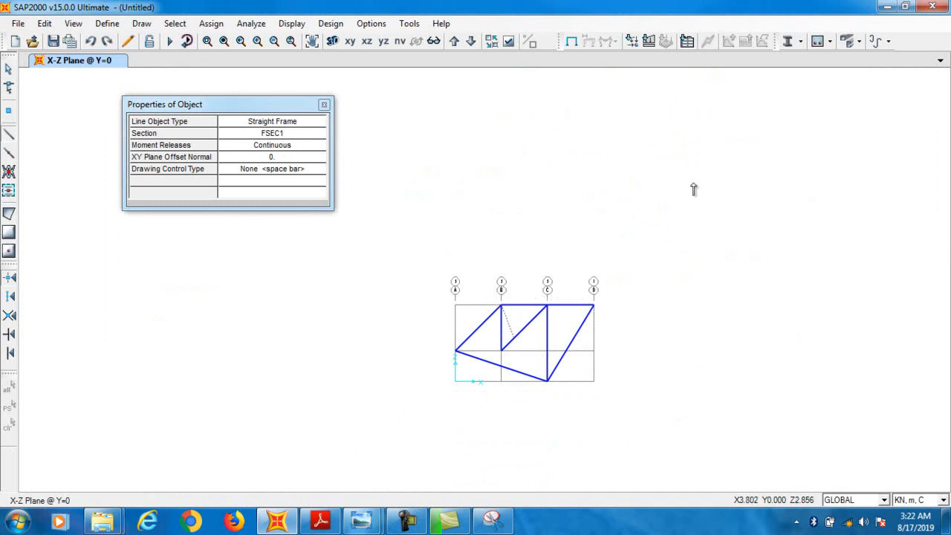
key(ctrl+z)
click(455, 350)
click(501, 349)
key(Escape)
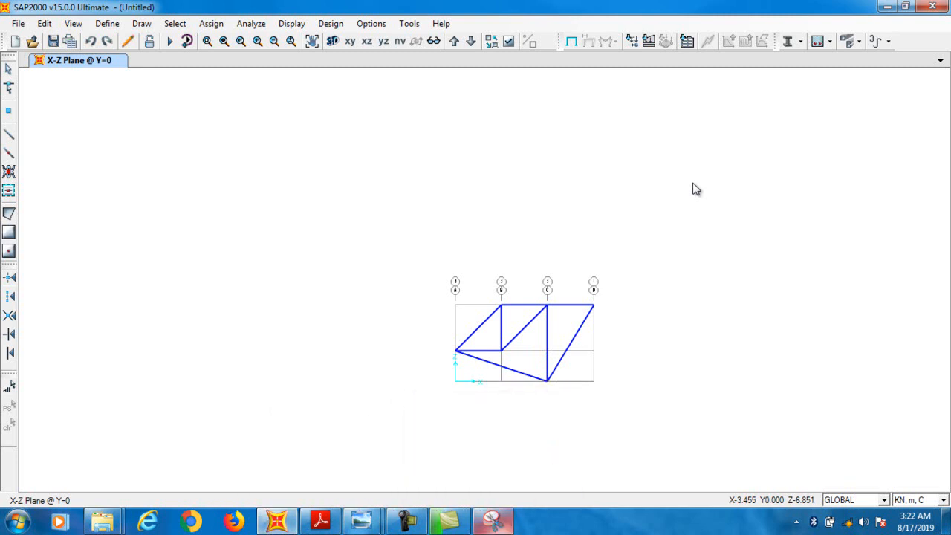
Check the supports in the 3-13 snip and assign a roller restraint, fixing only Translation 3, to the joint at the base of grid C.
click(492, 520)
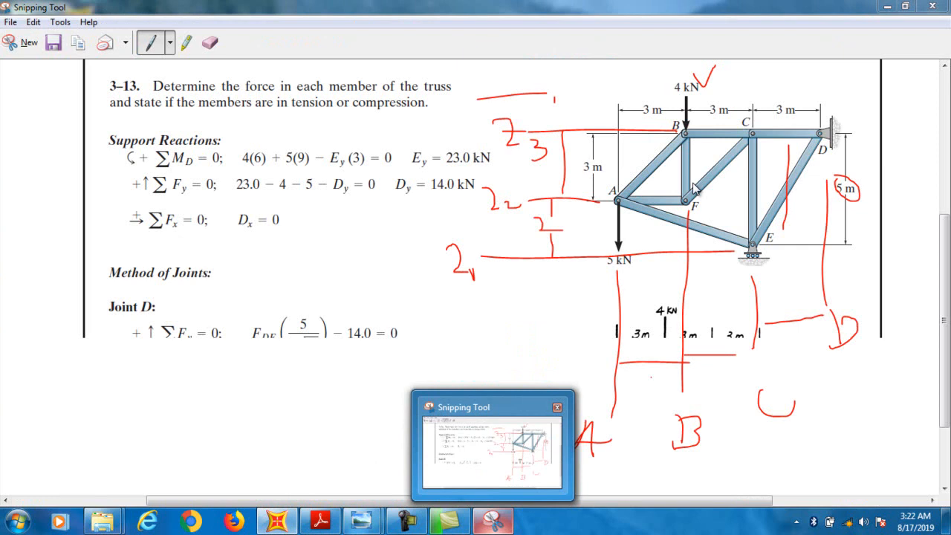
click(492, 520)
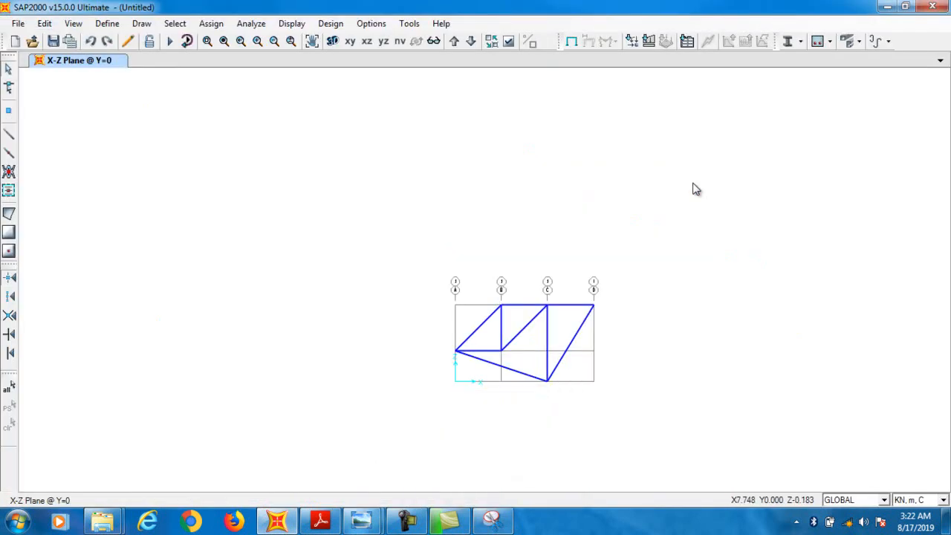
click(547, 381)
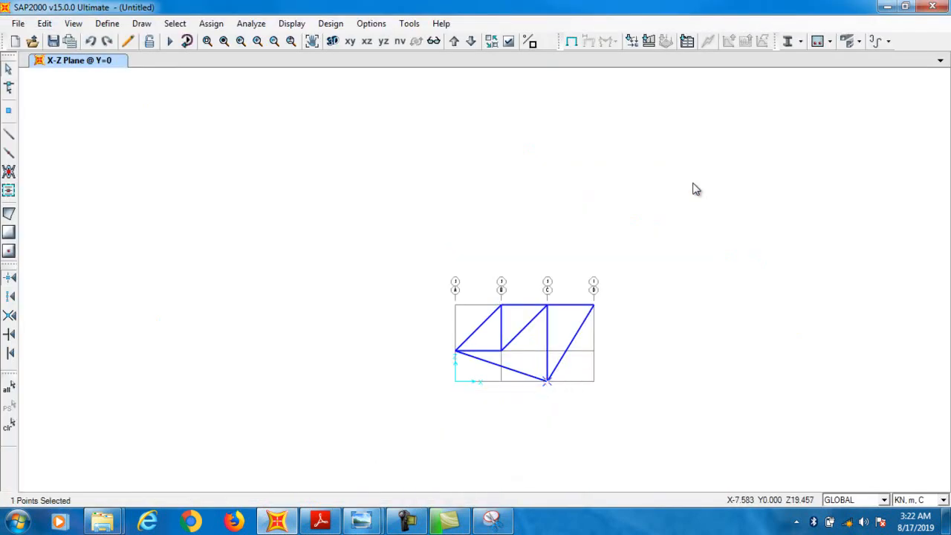
click(211, 24)
mouse_move(297, 41)
click(427, 40)
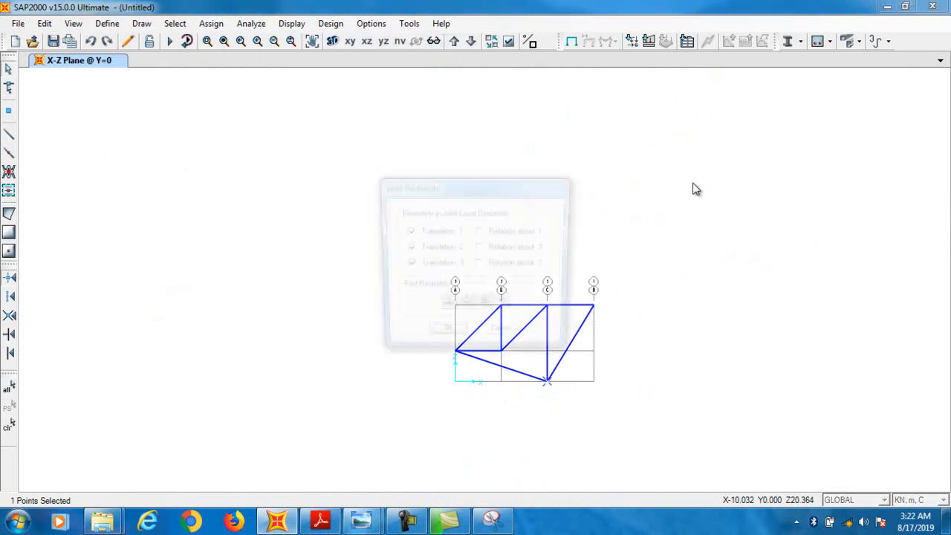
click(484, 306)
click(444, 336)
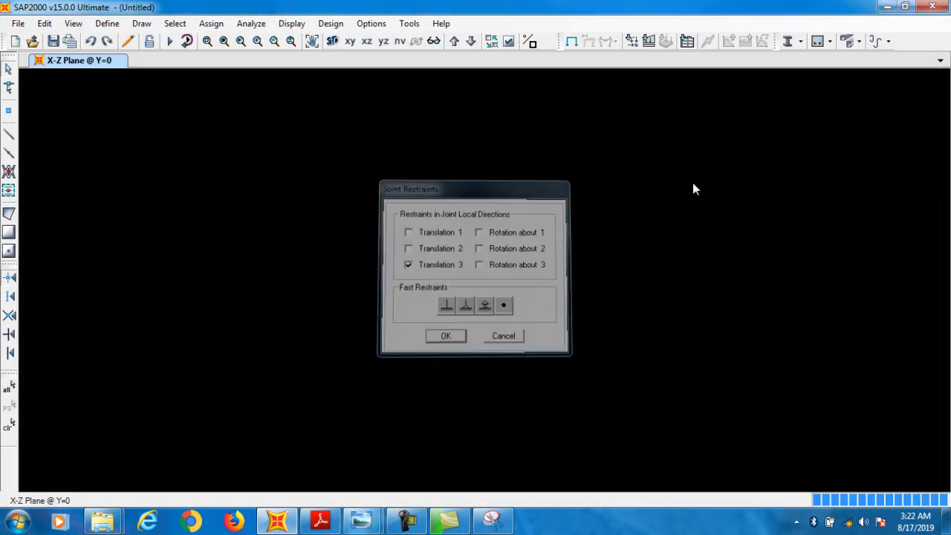
Assign a pinned restraint to the top joint at grid D.
click(593, 305)
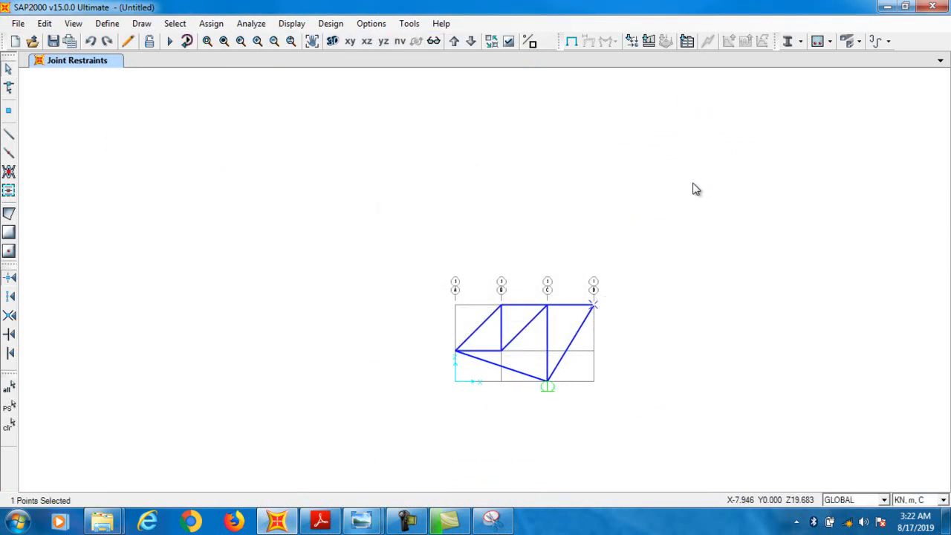
click(175, 24)
click(211, 24)
click(211, 24)
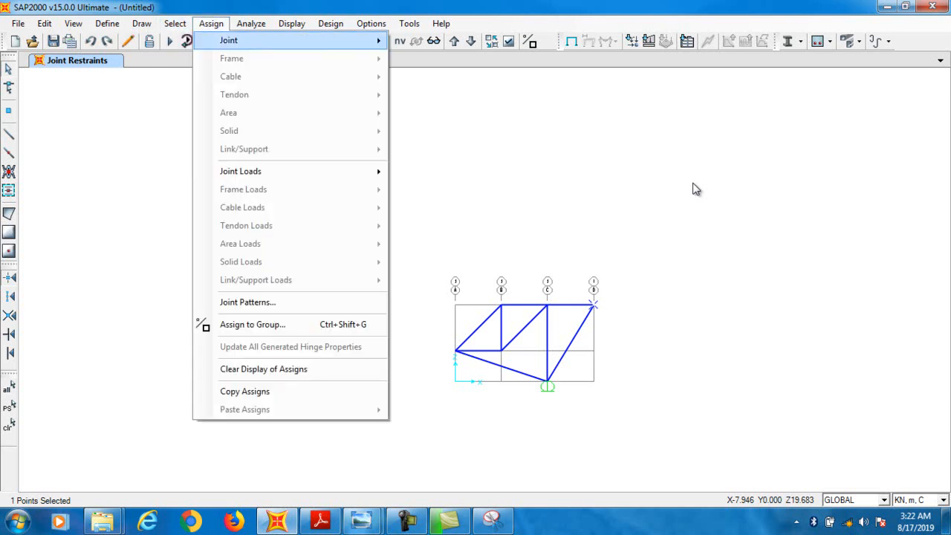
mouse_move(297, 40)
click(436, 41)
click(465, 306)
click(445, 336)
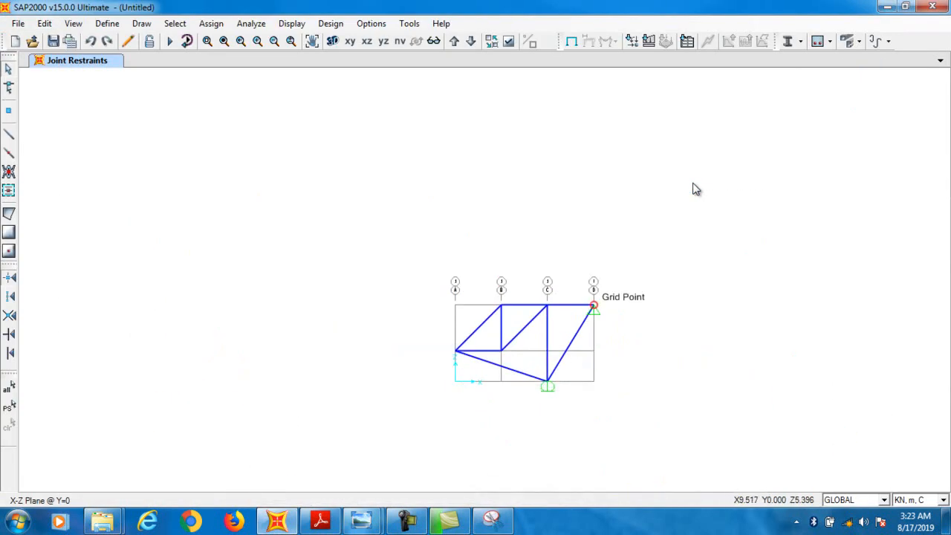
Rotate the local axes of the pinned joint at grid D by -90 degrees about Y'.
click(593, 305)
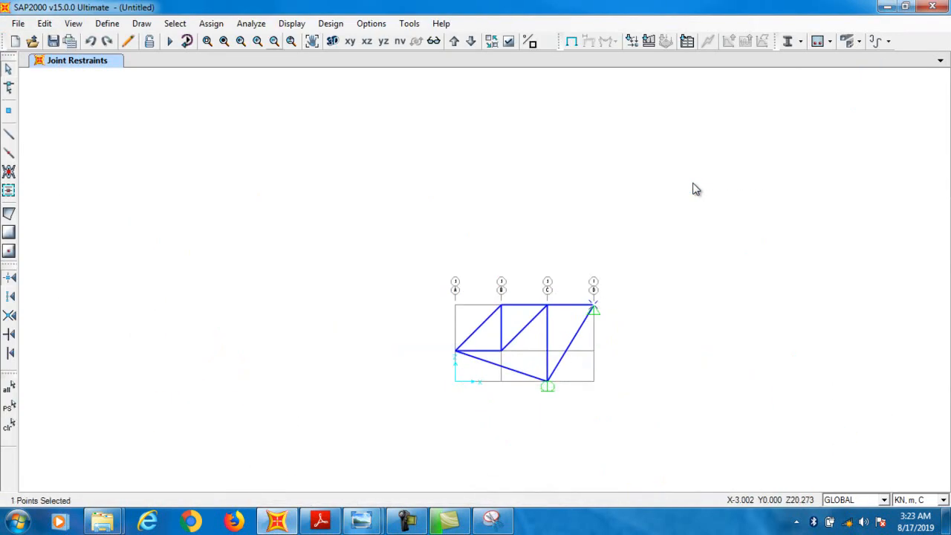
click(211, 24)
mouse_move(230, 41)
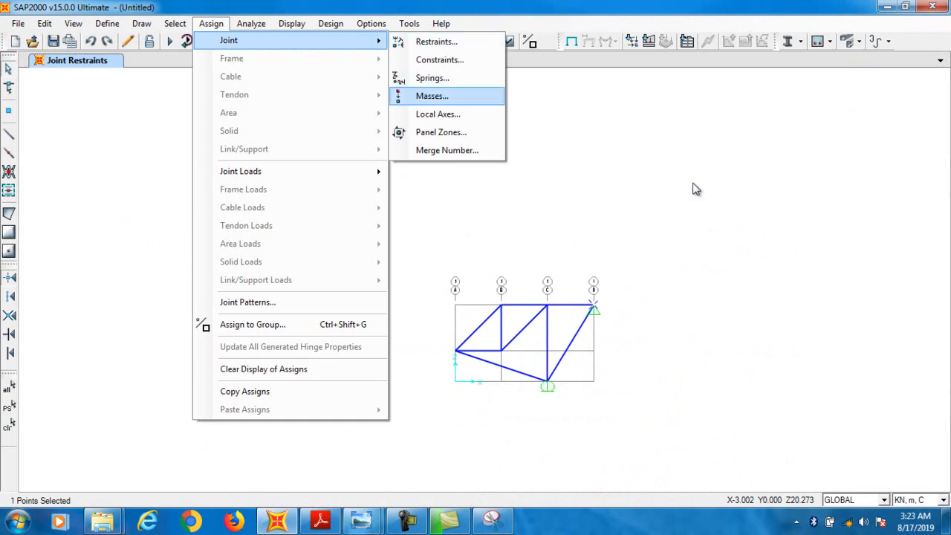
click(438, 114)
double_click(491, 247)
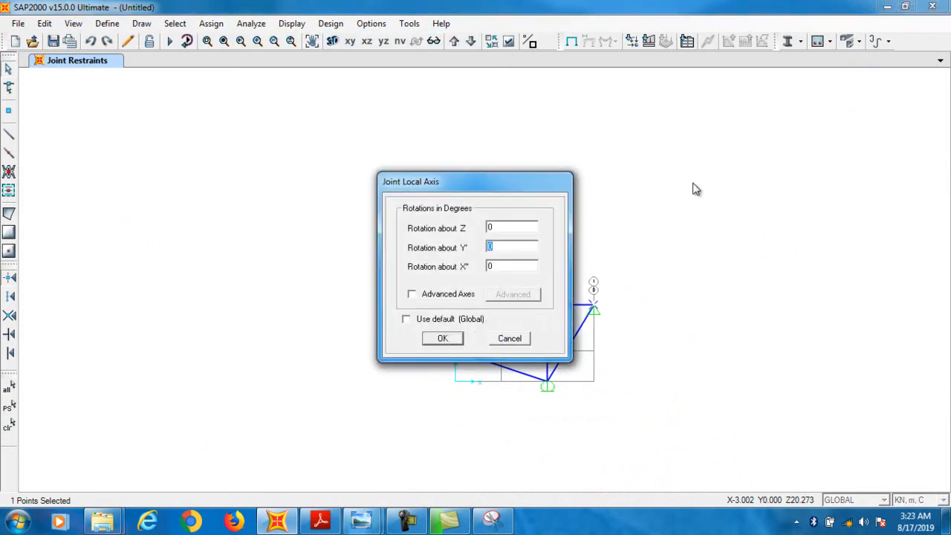
text(-90)
key(Return)
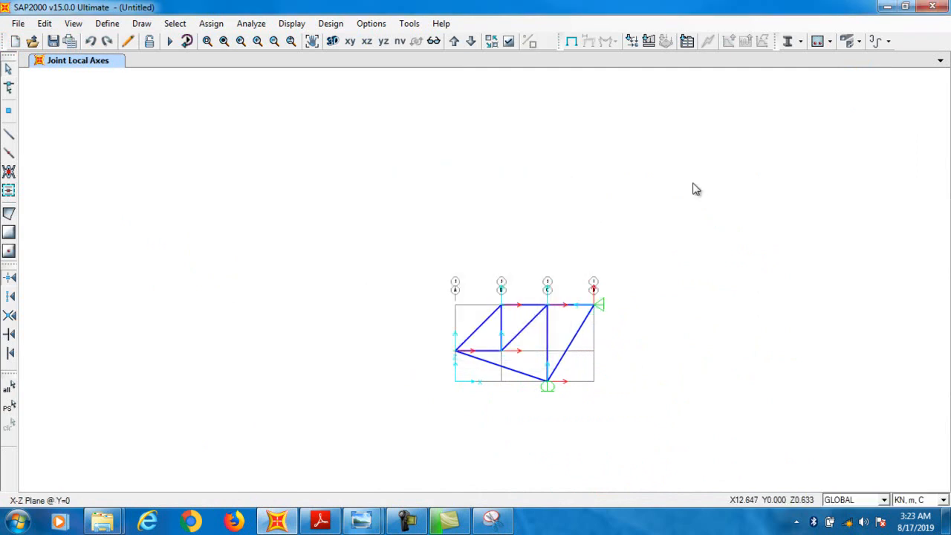
Check the loads of problem 3-13 in the PDF, select the top joint at grid B, and set DEAD's self weight multiplier to 0.
scroll(552, 362, up, 2)
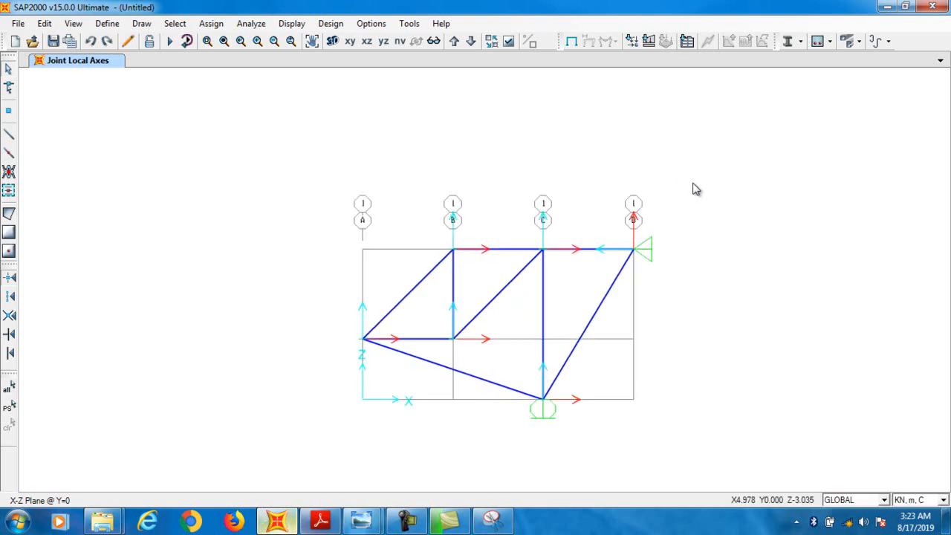
click(320, 520)
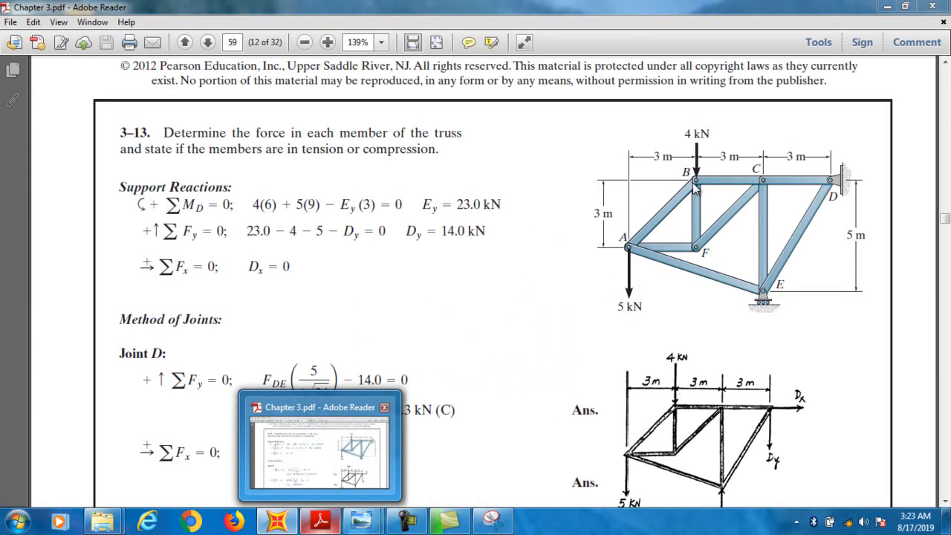
click(321, 520)
click(453, 248)
click(211, 23)
mouse_move(229, 40)
mouse_move(240, 171)
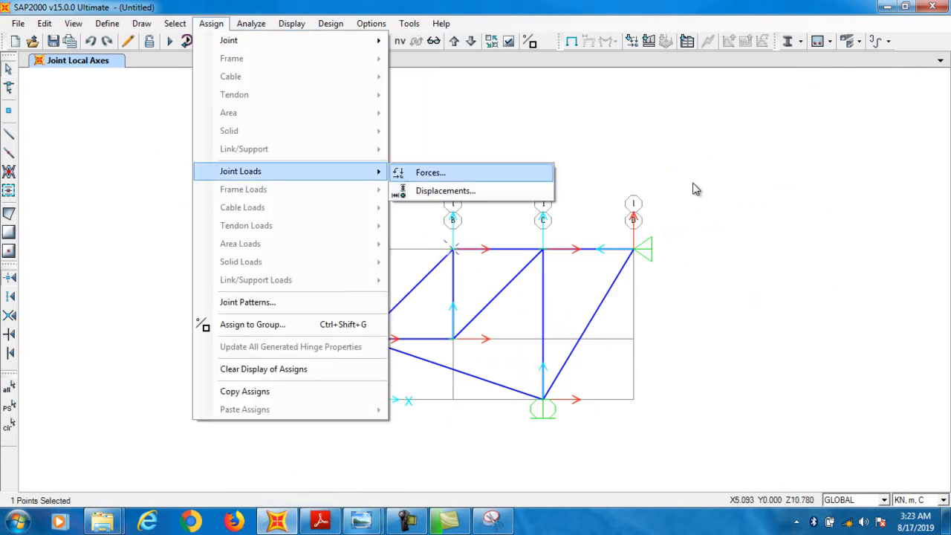
click(431, 171)
click(355, 212)
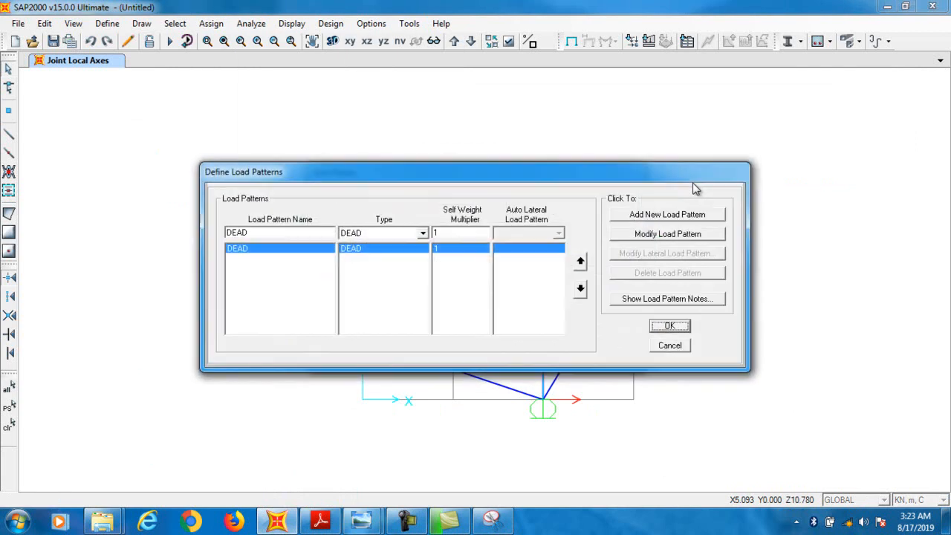
text(0)
key(Return)
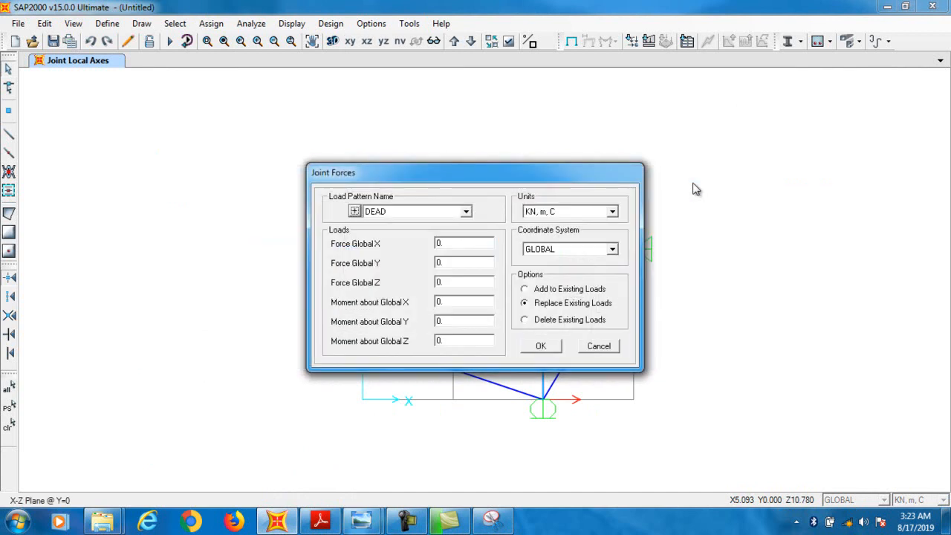
Assign a DEAD joint force of -4 kN in Global Z to the top joint at grid B.
key(Tab)
text(-4)
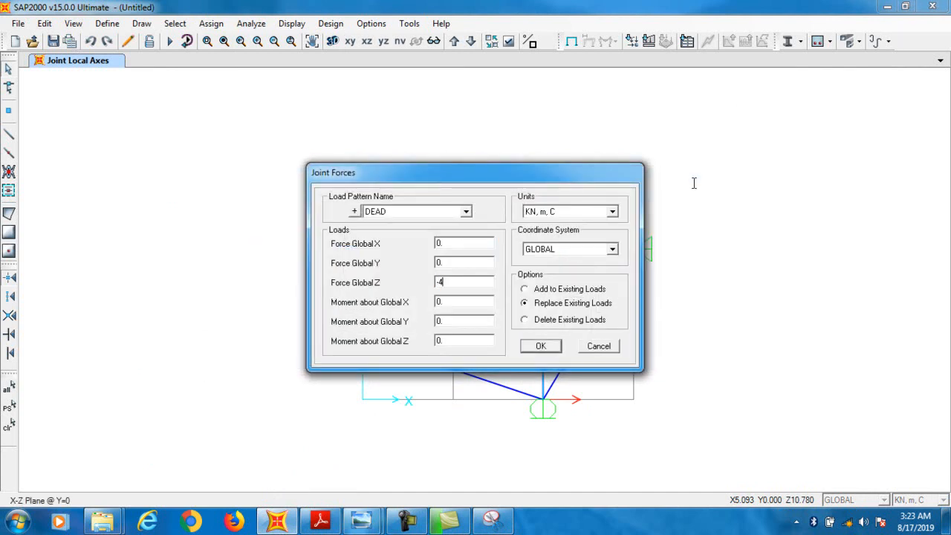
key(Return)
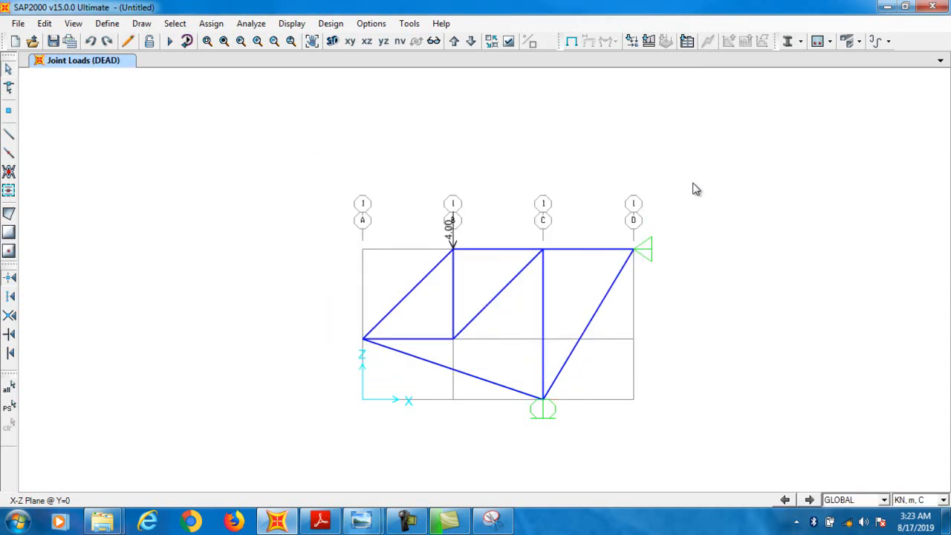
Run the analysis for the DEAD case with MODAL set to Do Not Run, saving the model as 52.
key(F5)
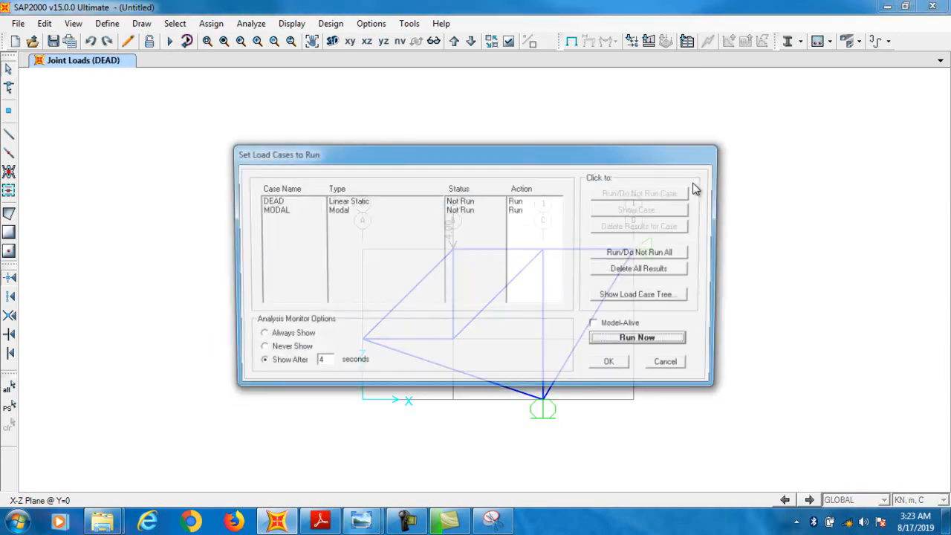
click(271, 209)
click(687, 192)
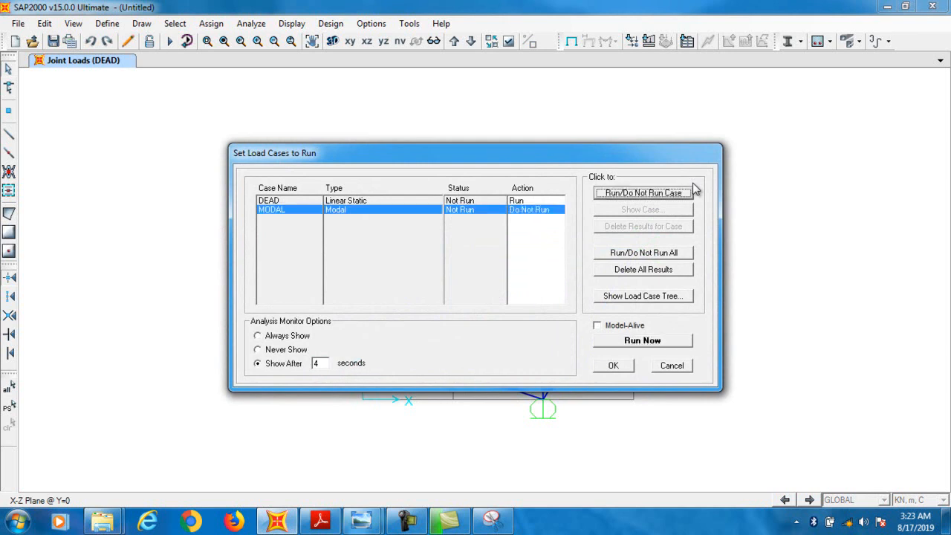
click(642, 340)
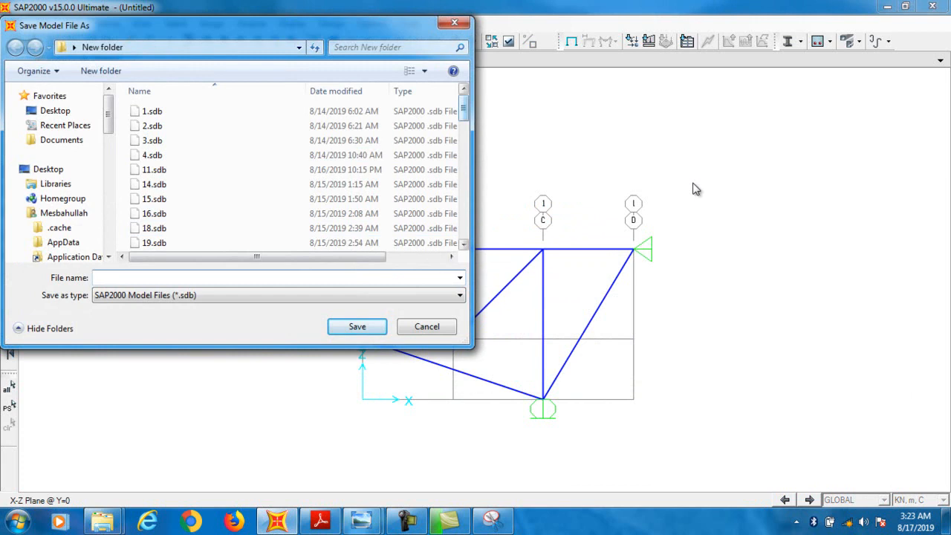
scroll(297, 178, down, 9)
scroll(297, 178, down, 4)
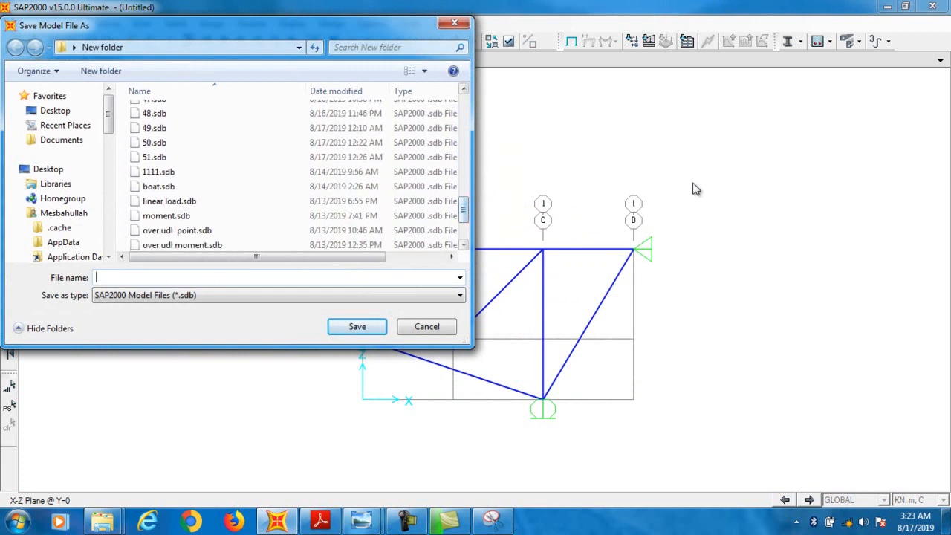
text(52)
key(Return)
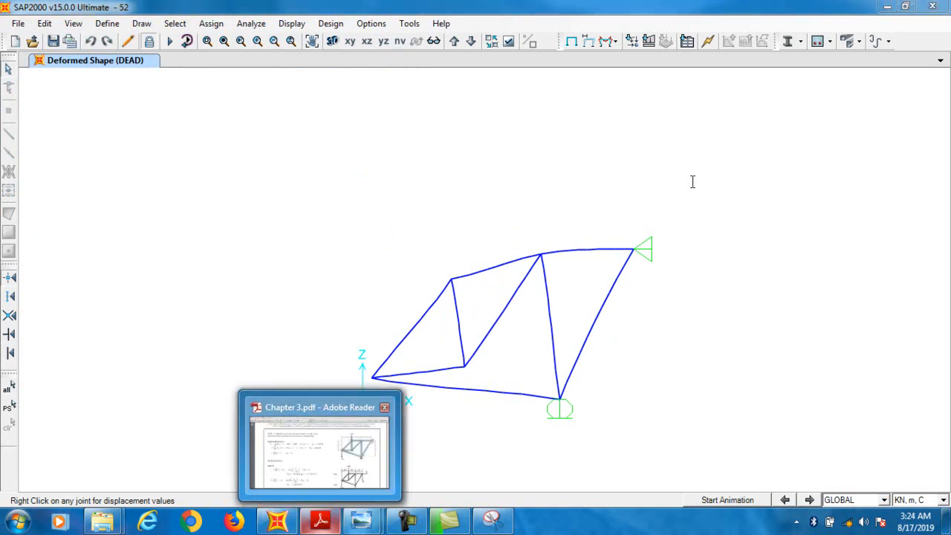
Review the support reactions of problem 3-13 in the PDF and display the model's DEAD joint reactions as arrows.
key(super+7)
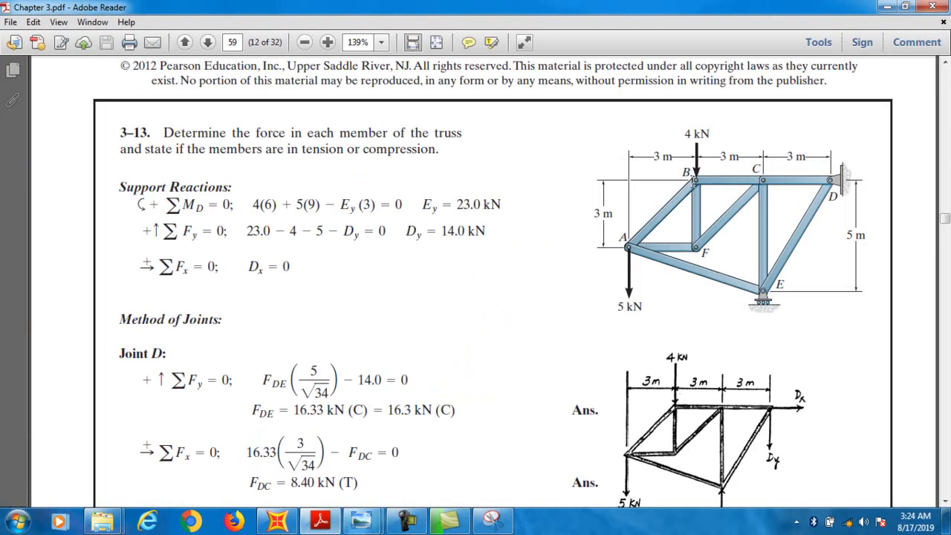
scroll(695, 184, down, 3)
scroll(696, 184, up, 3)
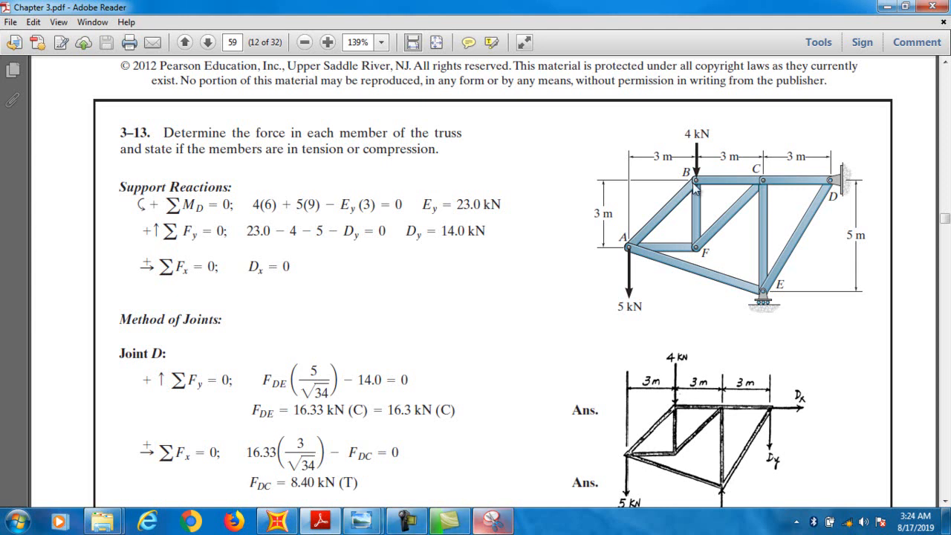
key(alt+Tab)
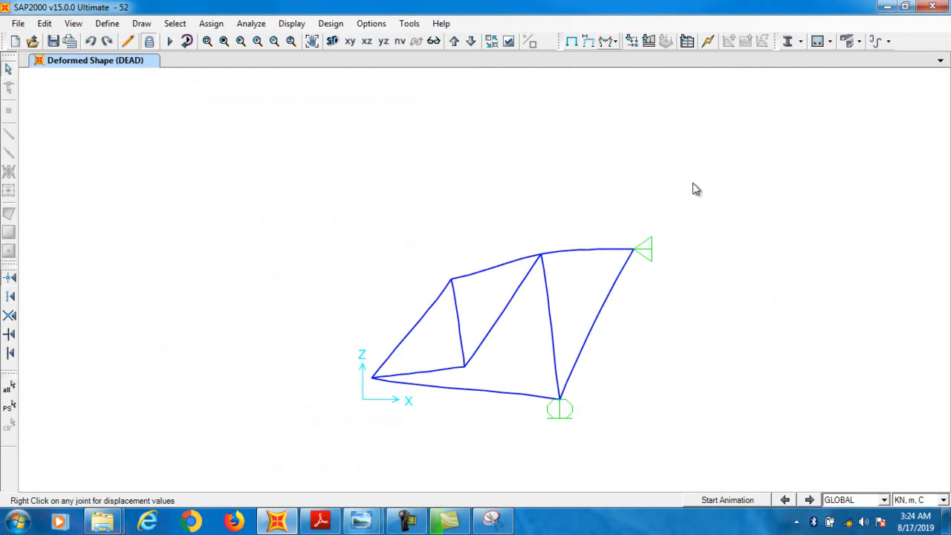
key(Return)
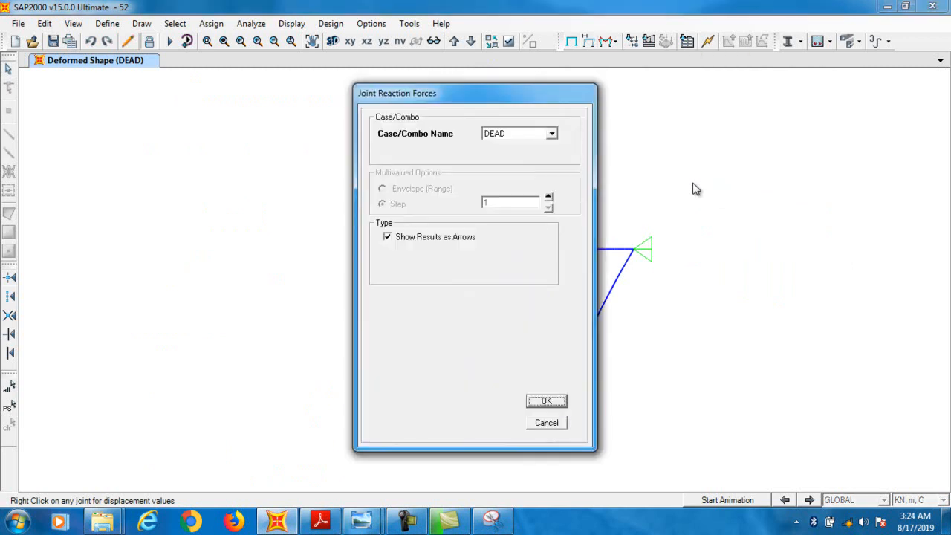
key(Return)
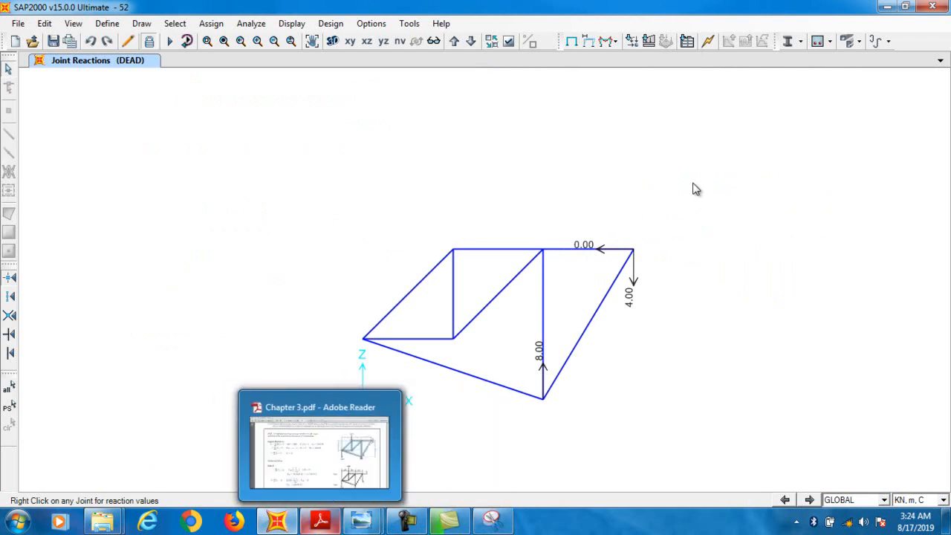
Compare the joint reactions with the PDF solution and check the 4 kN and 5 kN loads in the truss figure.
click(321, 521)
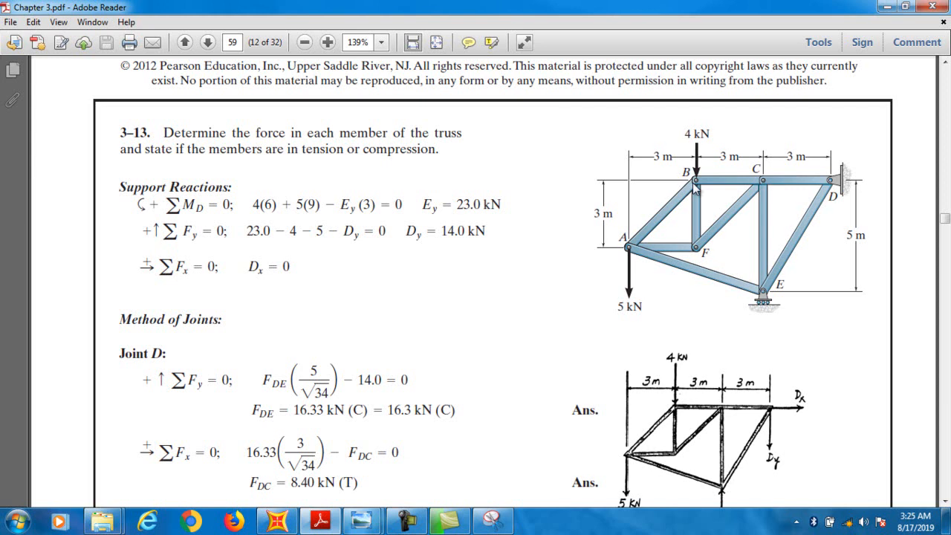
scroll(694, 186, down, 2)
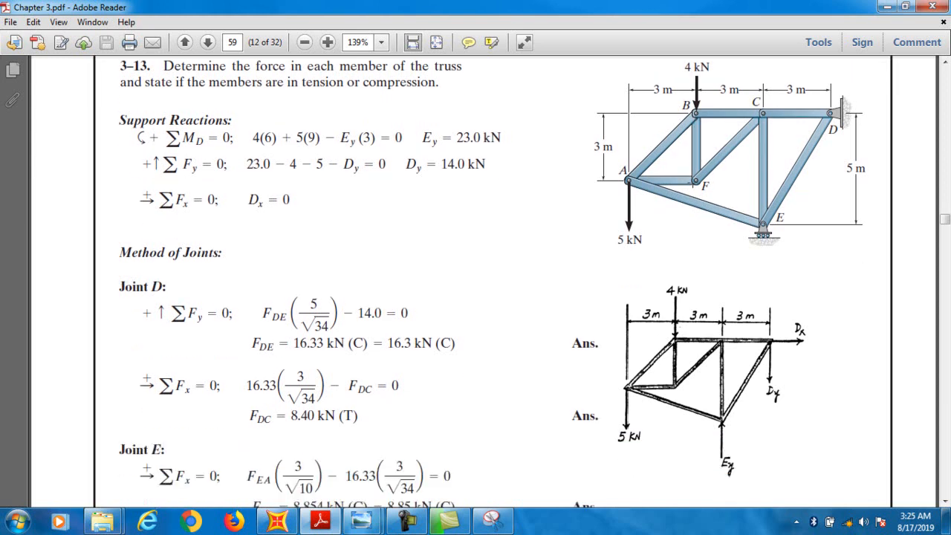
scroll(694, 188, up, 1)
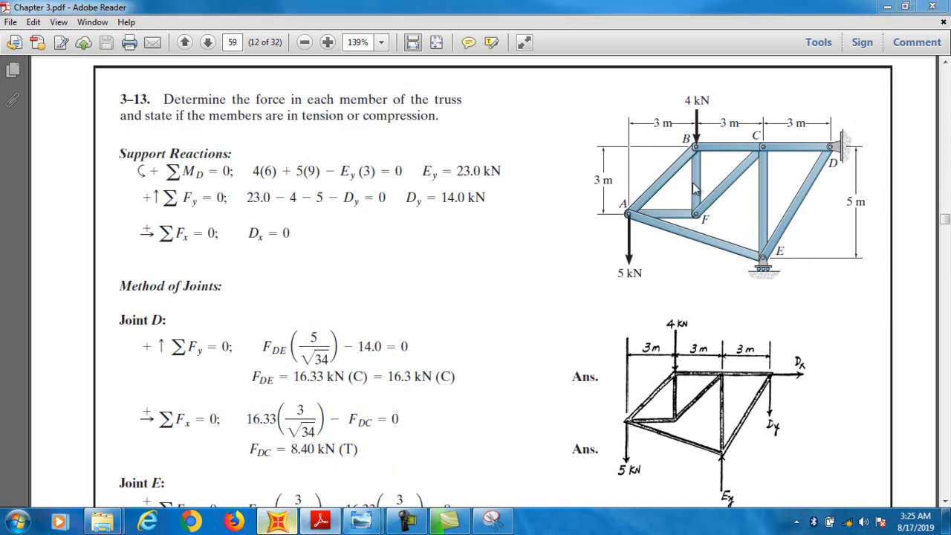
key(alt+Tab)
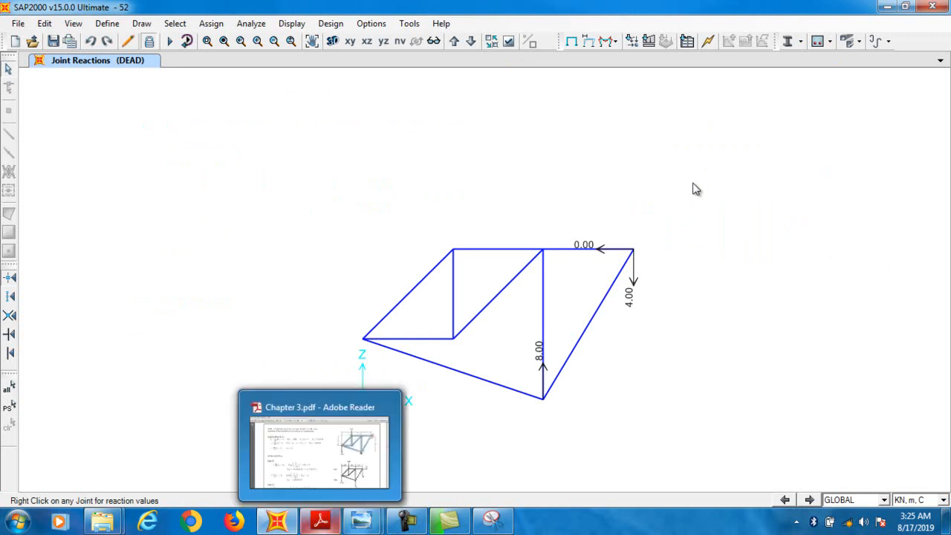
click(321, 520)
drag(684, 101, 710, 101)
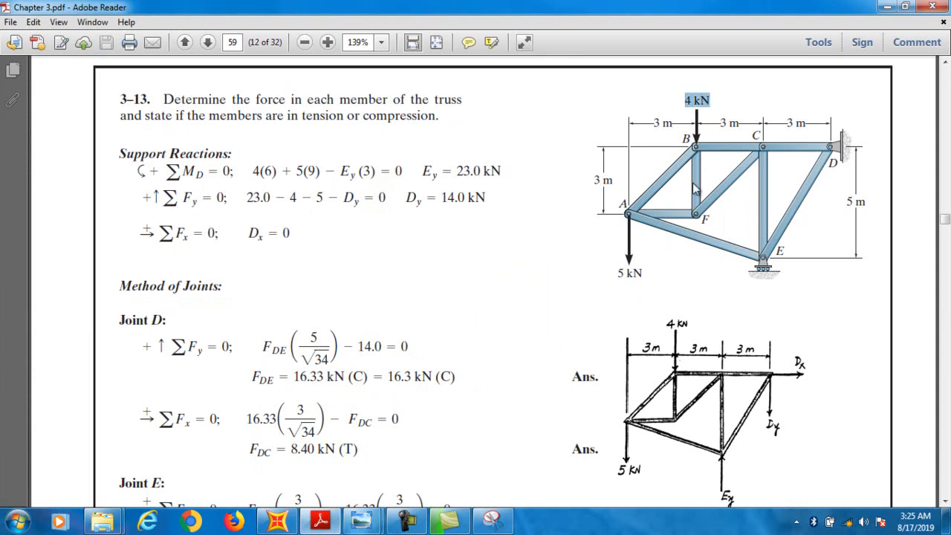
scroll(692, 182, down, 1)
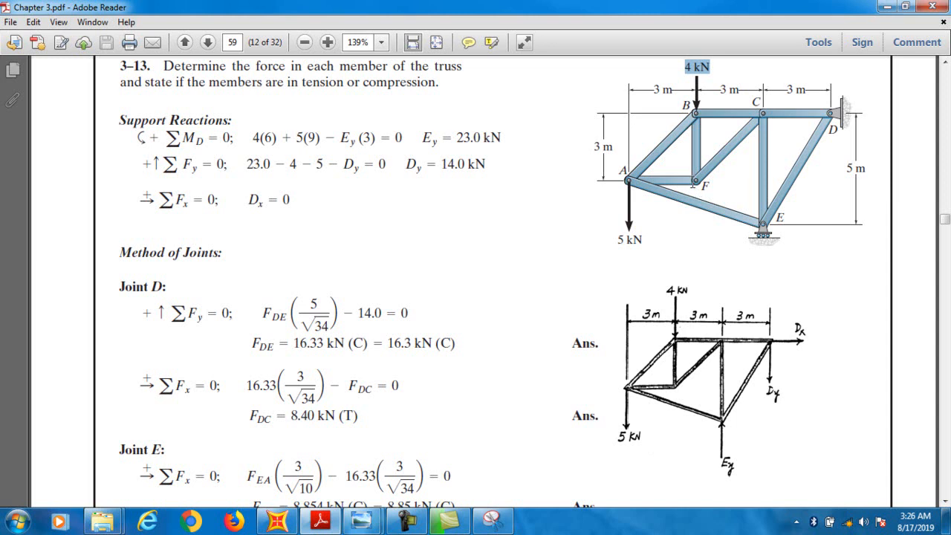
drag(617, 239, 642, 239)
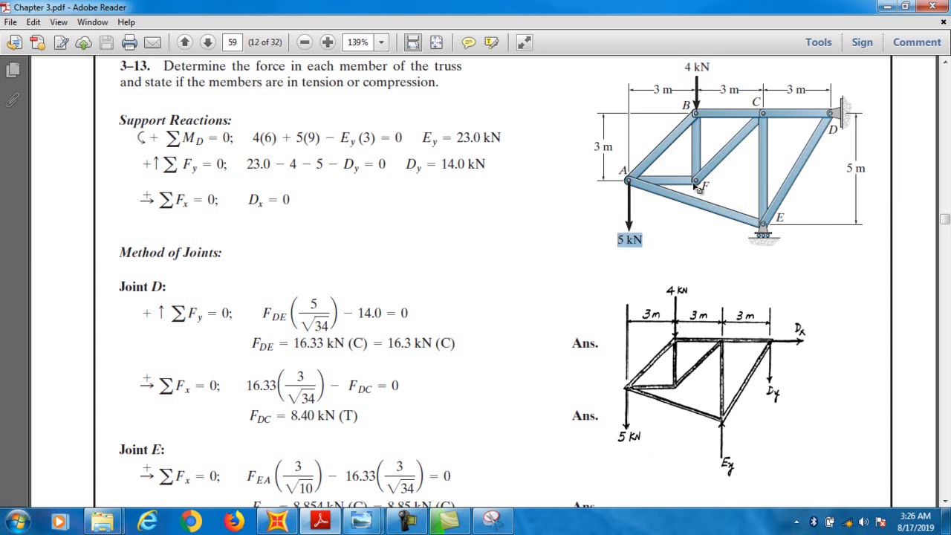
Return to SAP2000, unlock the model, and assign a DEAD joint force of -5 kN in Global Z to the truss joint on grid A.
key(alt+Tab)
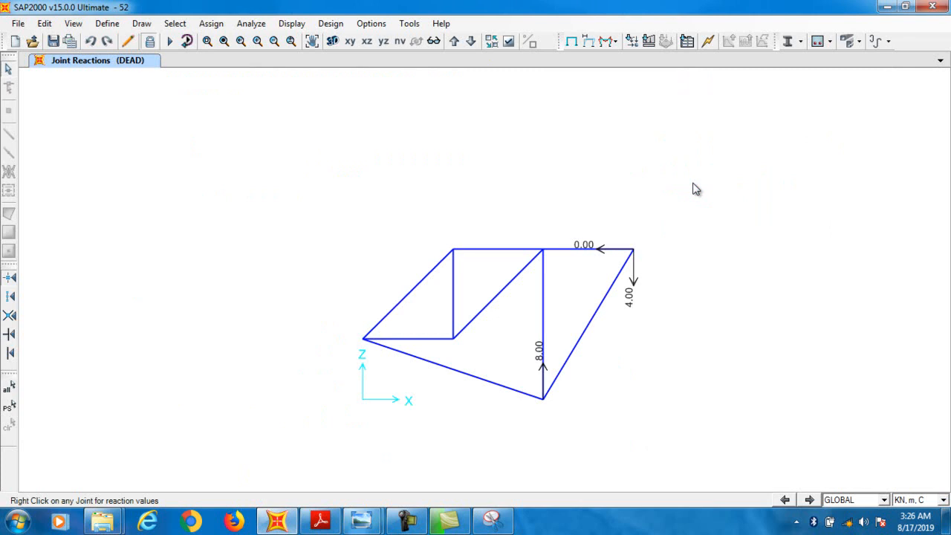
key(Return)
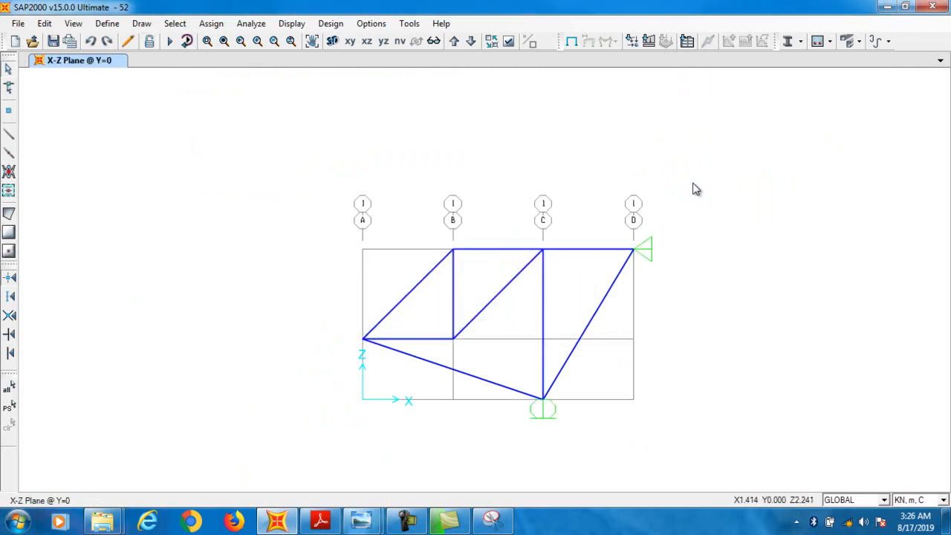
click(363, 339)
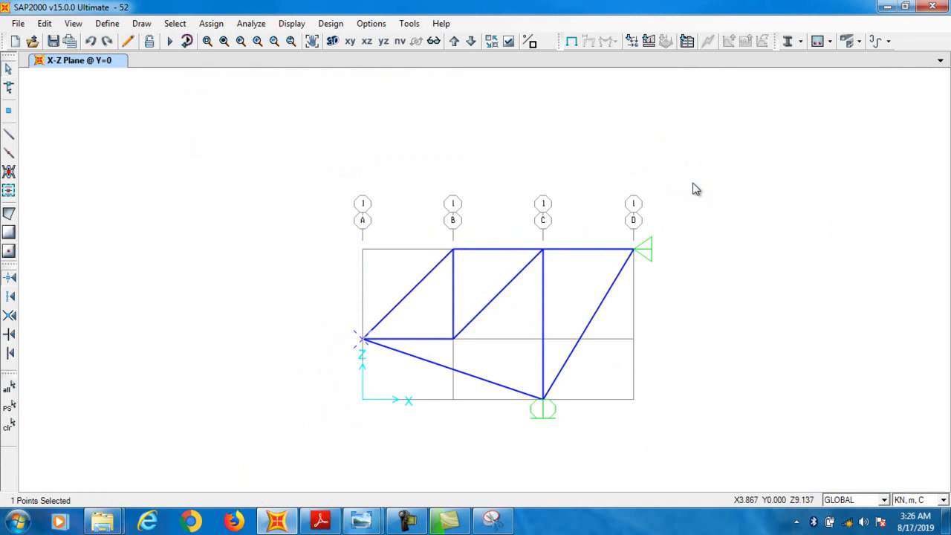
click(211, 23)
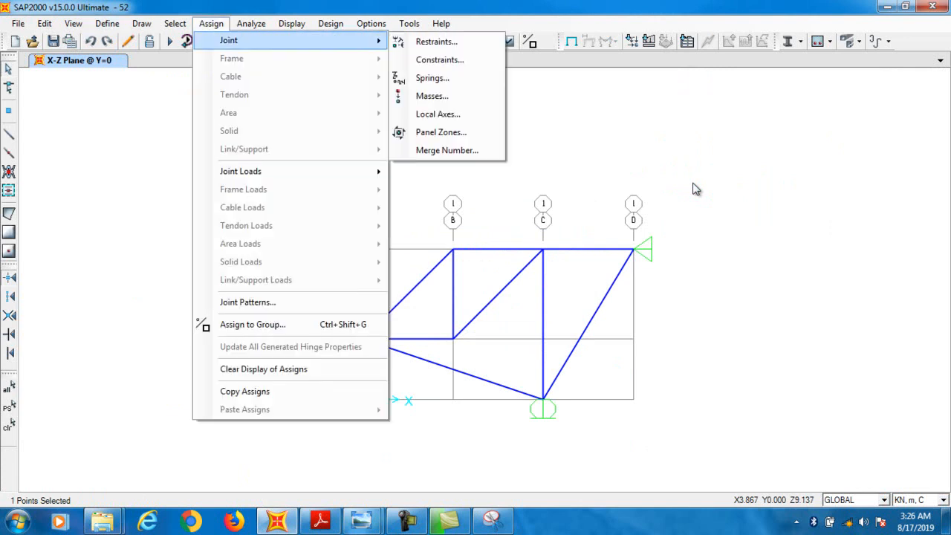
mouse_move(297, 172)
click(431, 172)
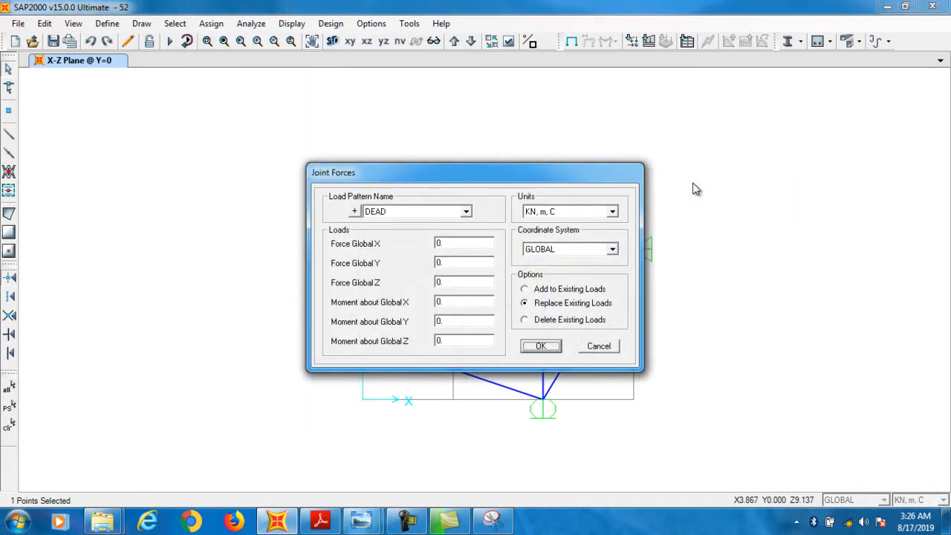
double_click(441, 282)
text(-5)
key(Return)
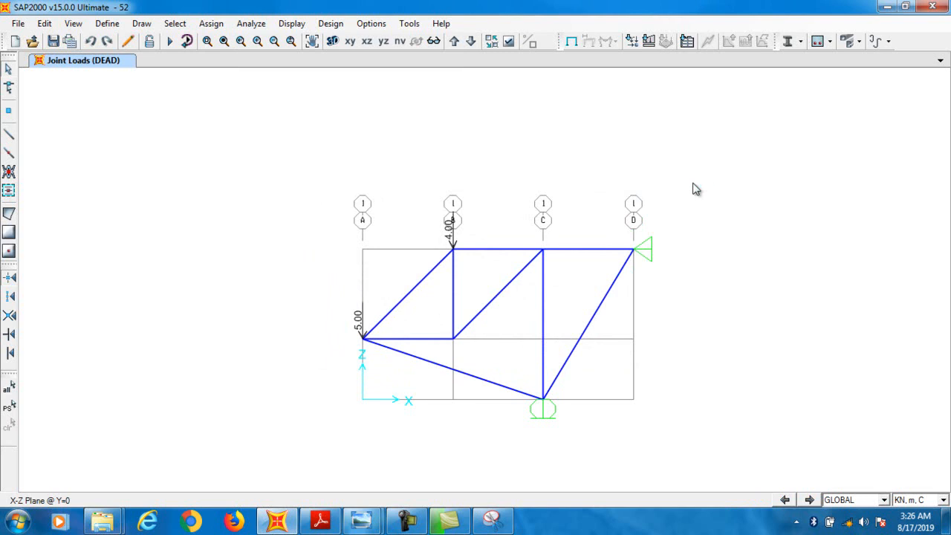
Rerun the analysis for the DEAD case and compare the joint reactions with the problem 3-13 solution in the PDF.
key(F5)
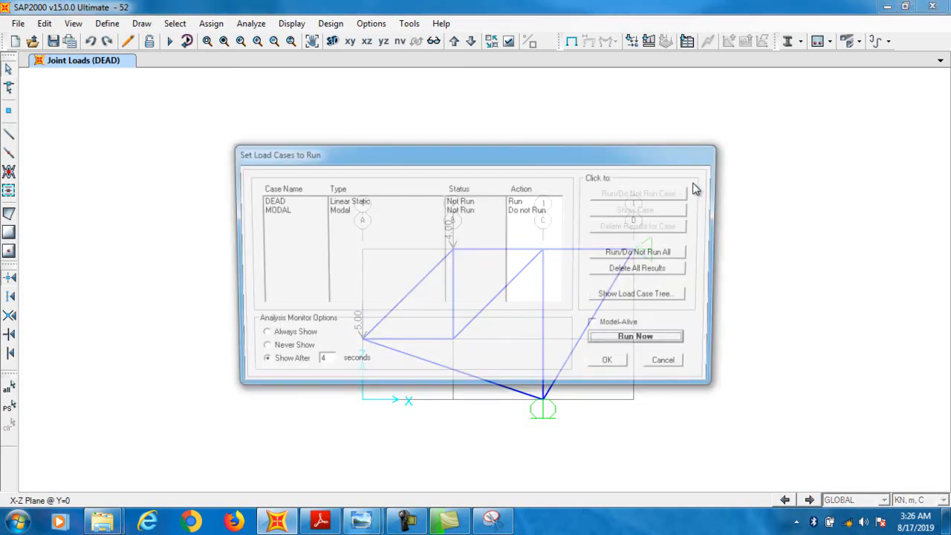
key(Return)
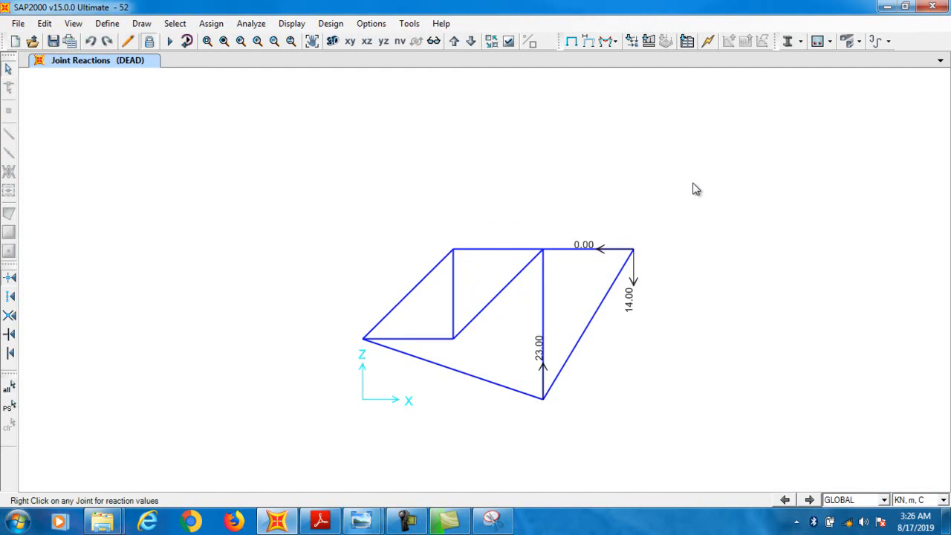
scroll(692, 189, up, 2)
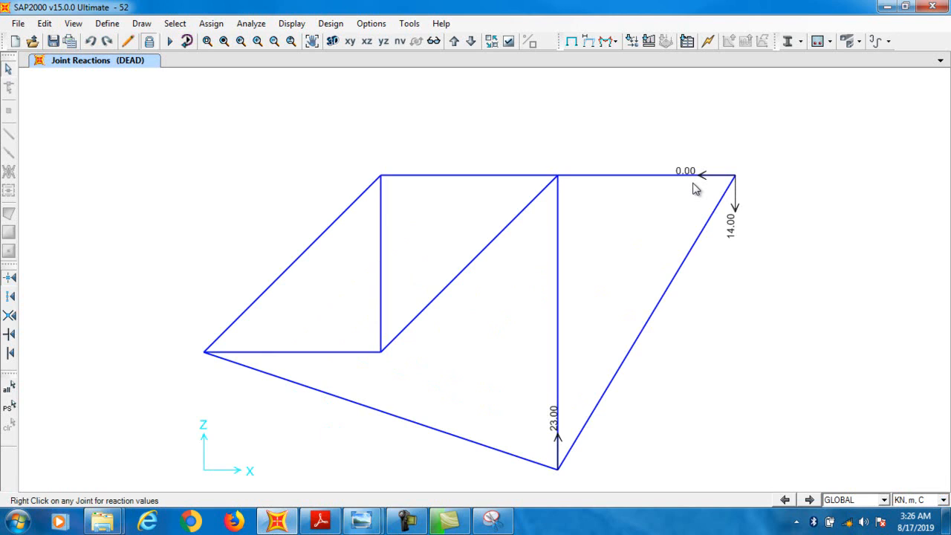
scroll(692, 188, down, 1)
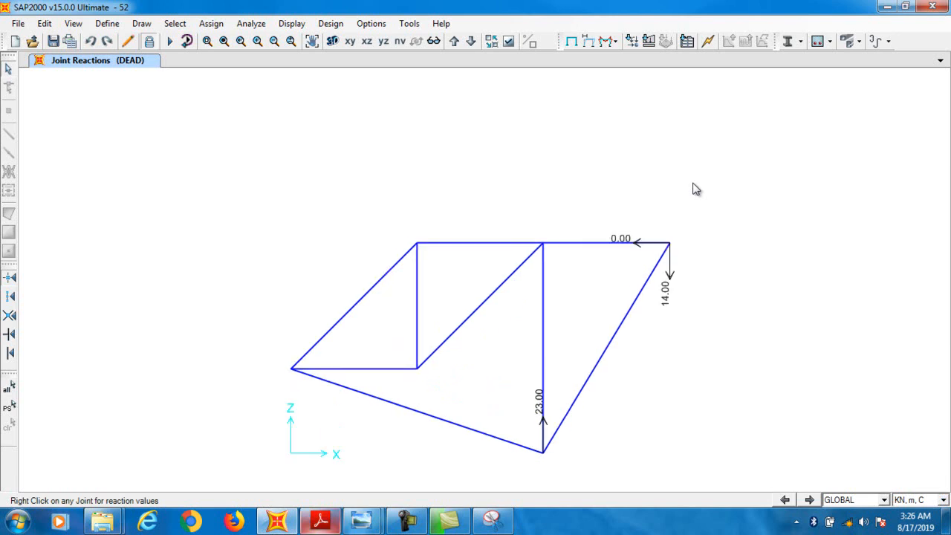
mouse_move(321, 523)
click(319, 445)
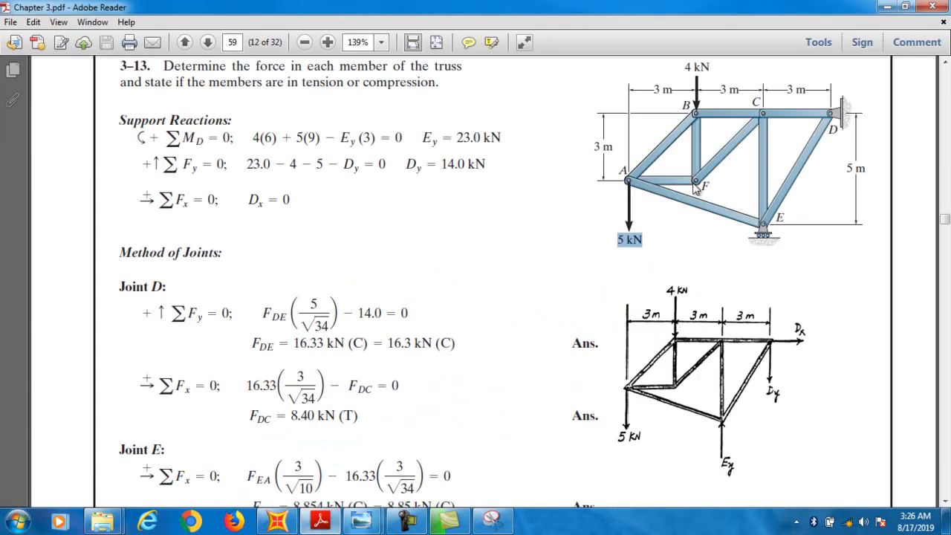
Go to problem 3-14 on page 60 of the PDF and highlight the truss's 3.5 m height dimension.
scroll(694, 189, down, 15)
scroll(692, 188, down, 3)
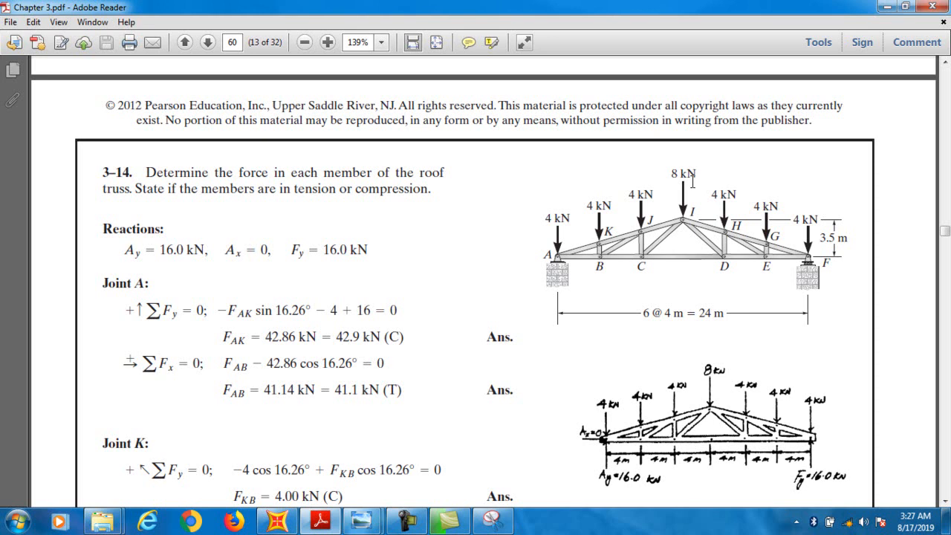
drag(819, 238, 847, 238)
click(407, 521)
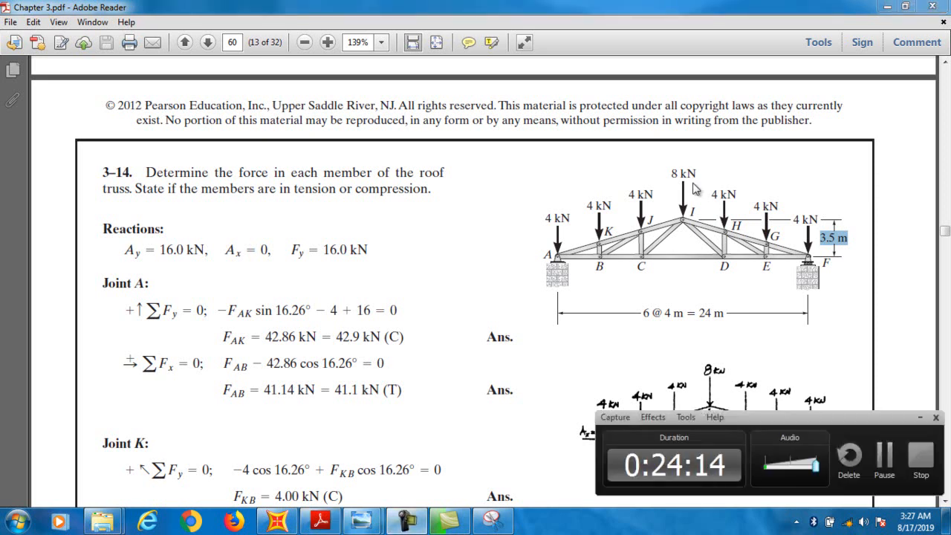
click(407, 522)
click(407, 521)
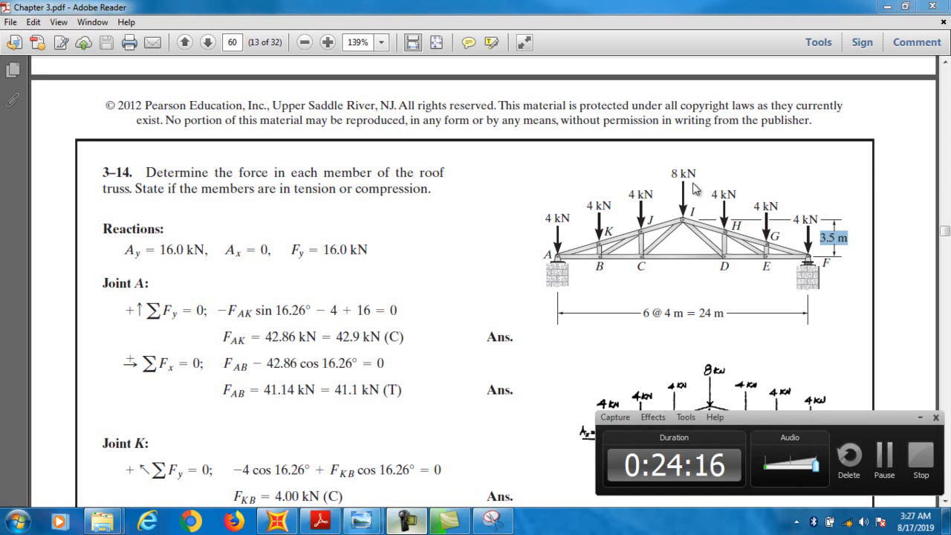
click(407, 522)
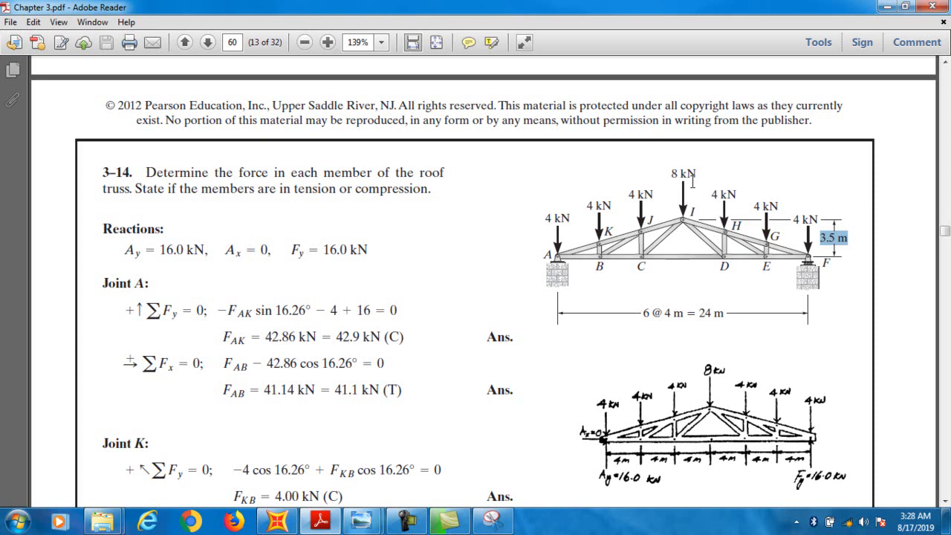
Switch to Snipping Tool and capture a new snip of the problem 3-14 statement and roof truss figure.
scroll(693, 182, up, 1)
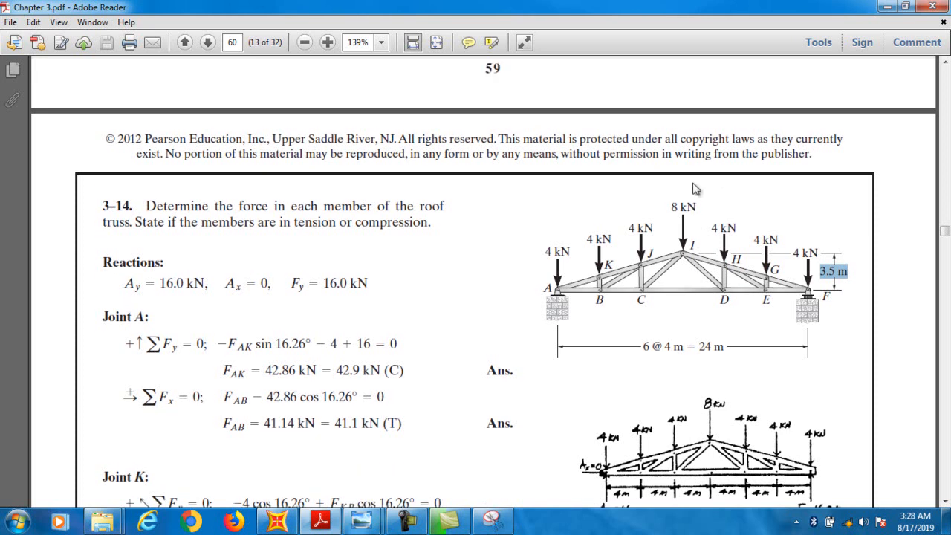
key(alt+Tab)
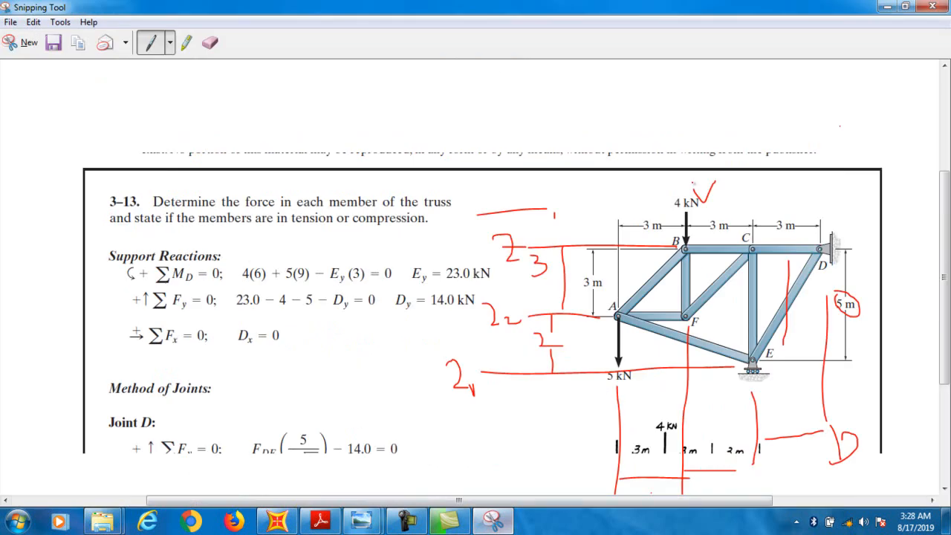
key(ctrl+n)
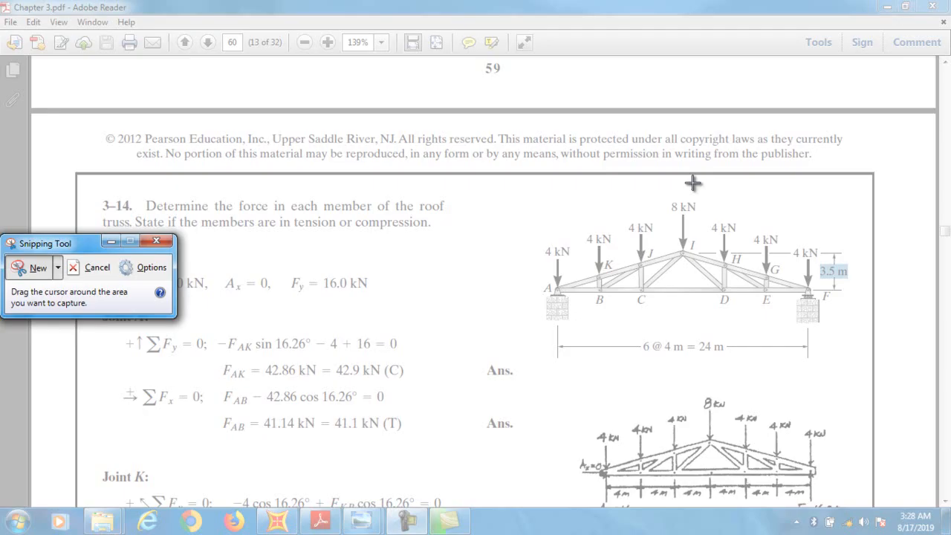
drag(89, 157, 873, 418)
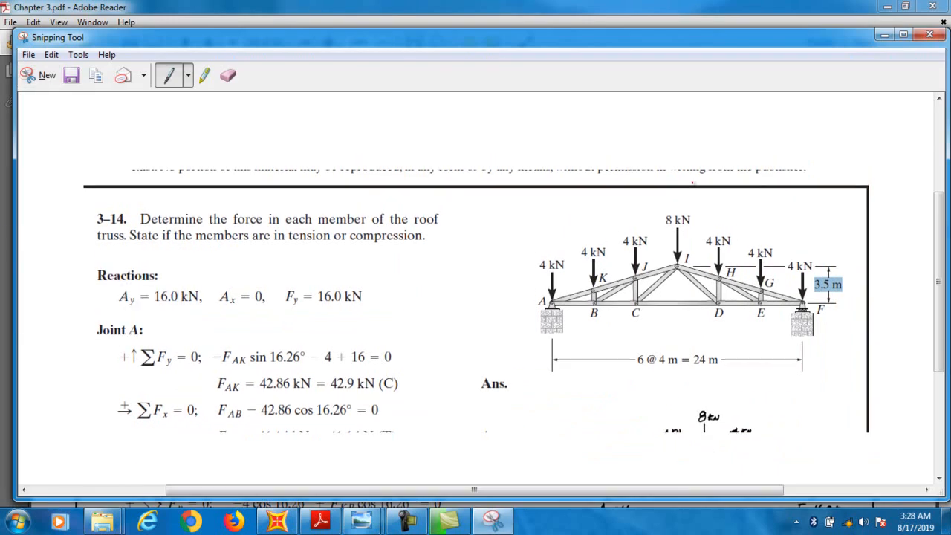
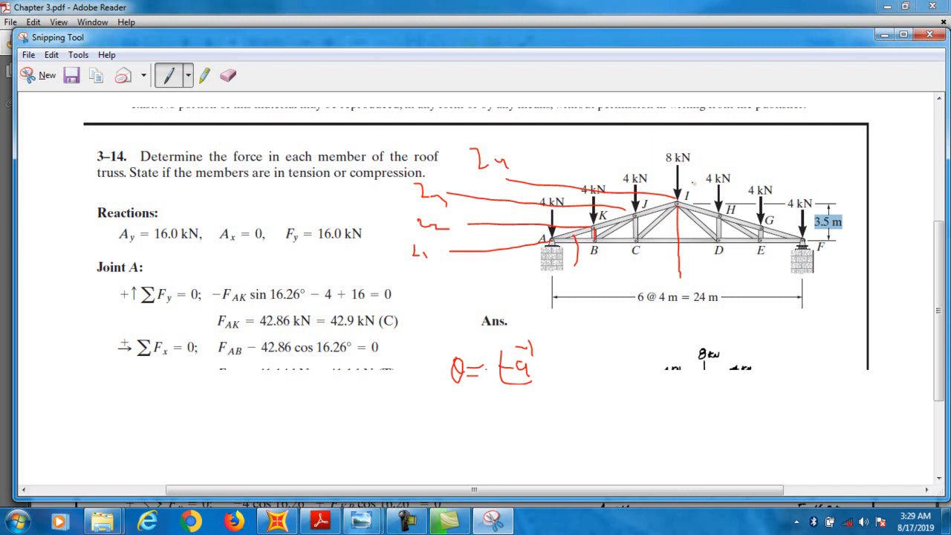
Write 3.5 over a fraction bar in the θ expression and mark the half-span from support A to apex I.
mouse_move(548, 348)
mouse_down()
mouse_move(550, 366)
mouse_move(577, 363)
mouse_move(584, 340)
mouse_up()
click(565, 355)
drag(554, 384, 601, 375)
drag(679, 269, 555, 284)
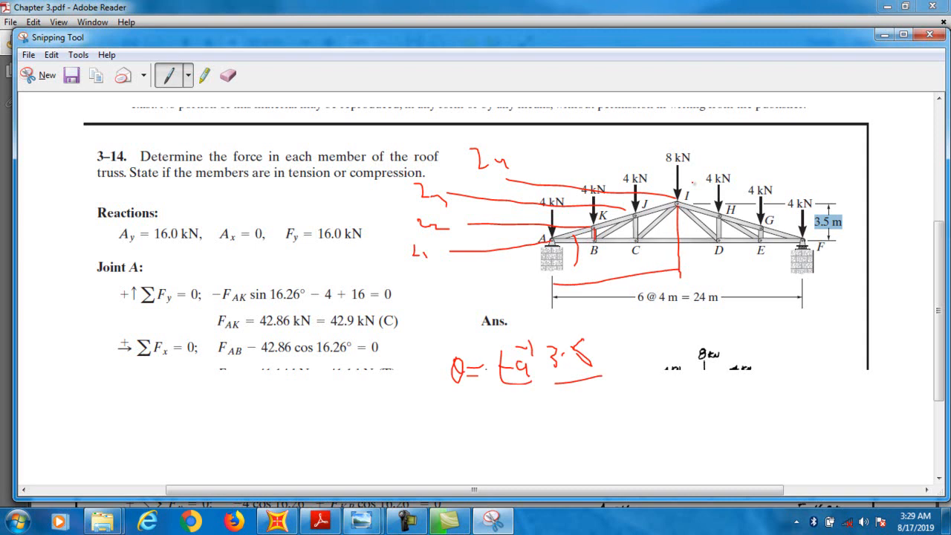
drag(685, 253, 680, 278)
drag(567, 279, 547, 286)
Underline the "6 @ 4 m" dimension and mark each bottom-chord panel of the truss with a width of 6.
drag(636, 304, 681, 303)
mouse_move(636, 243)
mouse_down()
mouse_move(637, 264)
mouse_move(677, 258)
mouse_move(657, 248)
mouse_move(694, 266)
mouse_move(697, 257)
mouse_move(717, 261)
mouse_move(700, 254)
mouse_move(759, 253)
mouse_move(762, 269)
mouse_move(806, 254)
mouse_move(746, 272)
mouse_up()
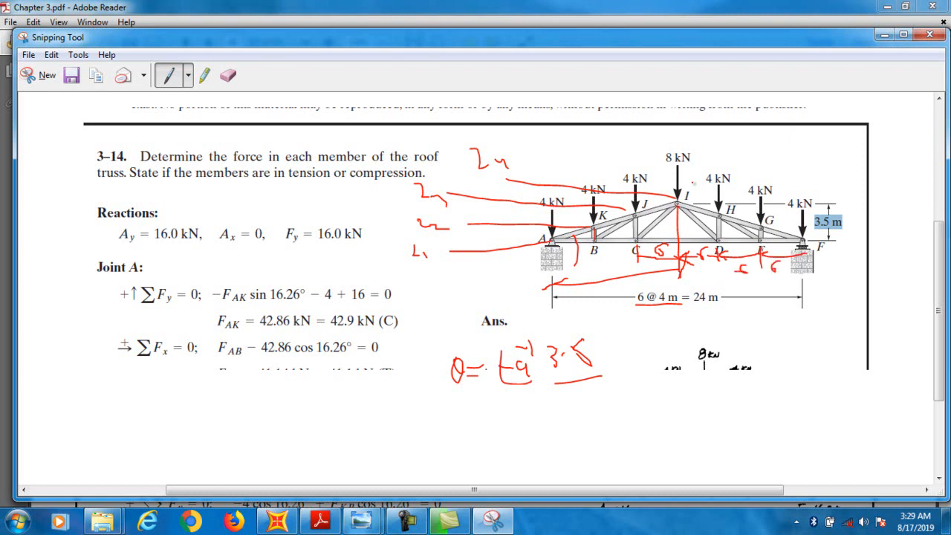
mouse_move(637, 257)
mouse_down()
mouse_move(558, 268)
mouse_move(575, 263)
mouse_up()
Complete the angle expression with denominator 18, parentheses around the fraction and an equals sign.
mouse_move(571, 389)
mouse_down()
mouse_move(572, 409)
mouse_move(587, 385)
mouse_move(593, 404)
mouse_up()
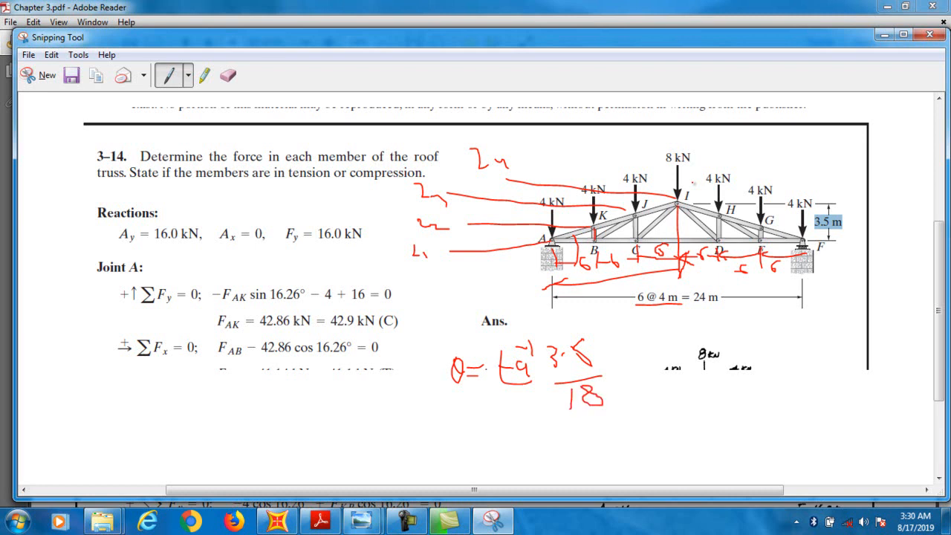
drag(548, 335, 553, 408)
mouse_move(602, 336)
mouse_down()
mouse_move(617, 396)
mouse_move(659, 381)
mouse_up()
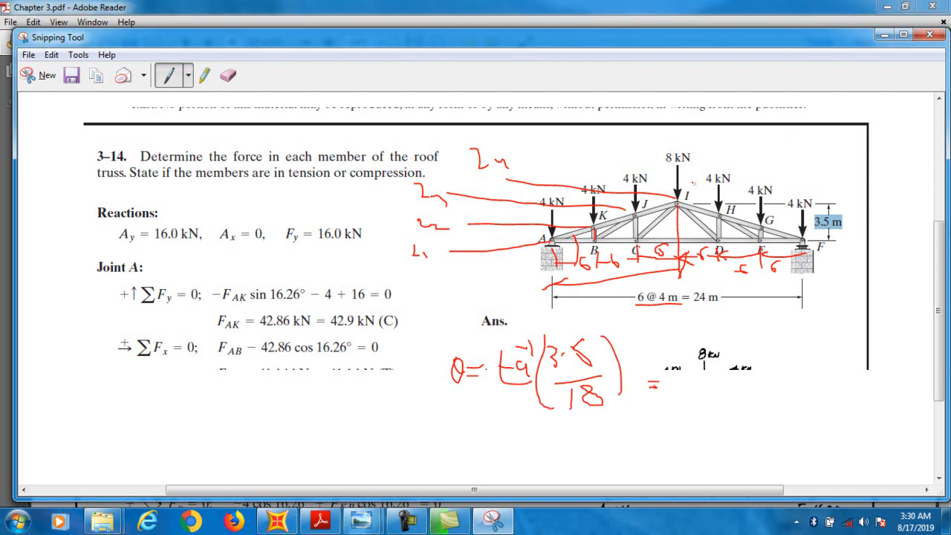
Draw a leader from the angle near joint A and sketch triangle ABK with angle θ and a base of 6.
scroll(693, 181, down, 2)
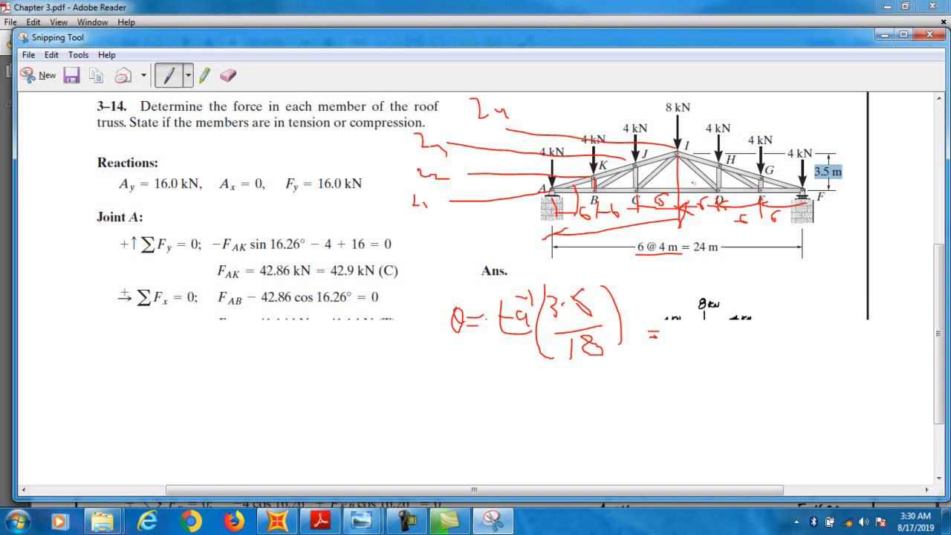
mouse_move(578, 187)
mouse_down()
mouse_move(420, 261)
mouse_move(385, 324)
mouse_up()
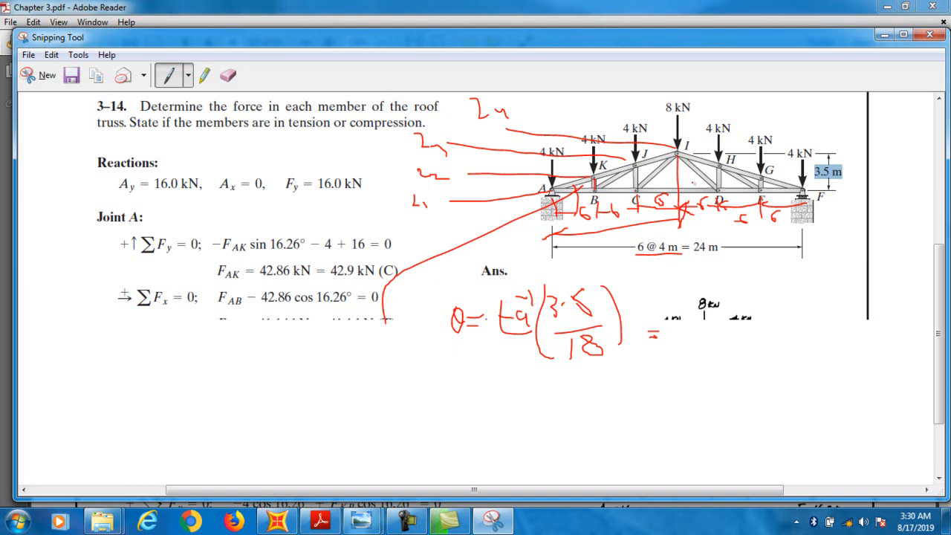
scroll(694, 184, down, 1)
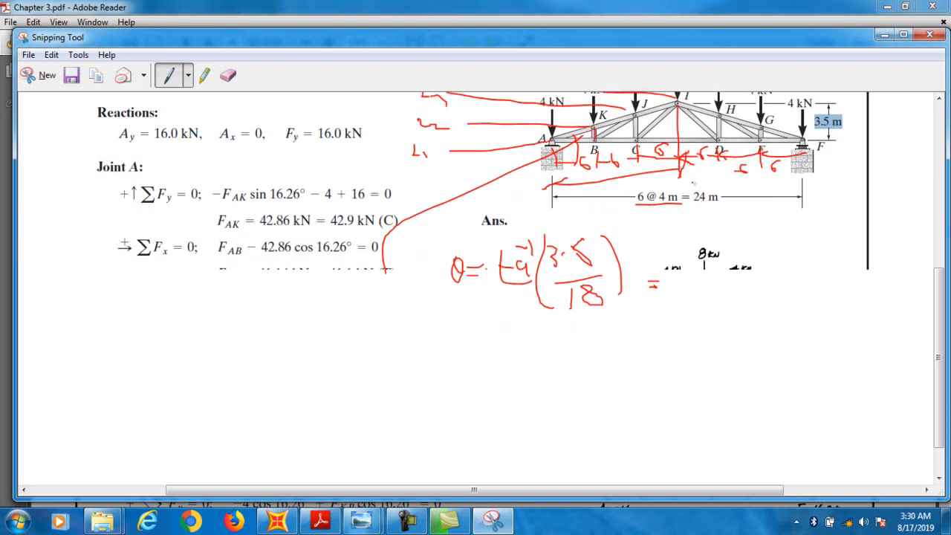
key(F9)
mouse_move(385, 295)
mouse_down()
mouse_move(286, 362)
mouse_move(378, 364)
mouse_move(378, 297)
mouse_move(403, 301)
mouse_up()
mouse_move(387, 359)
mouse_down()
mouse_move(388, 382)
mouse_move(404, 374)
mouse_move(400, 392)
mouse_up()
mouse_move(257, 383)
mouse_down()
mouse_move(258, 359)
mouse_move(273, 376)
mouse_move(319, 354)
mouse_move(308, 346)
mouse_move(329, 361)
mouse_move(334, 345)
mouse_move(381, 396)
mouse_up()
mouse_move(291, 376)
mouse_down()
mouse_move(292, 399)
mouse_move(315, 391)
mouse_move(333, 400)
mouse_move(331, 389)
mouse_up()
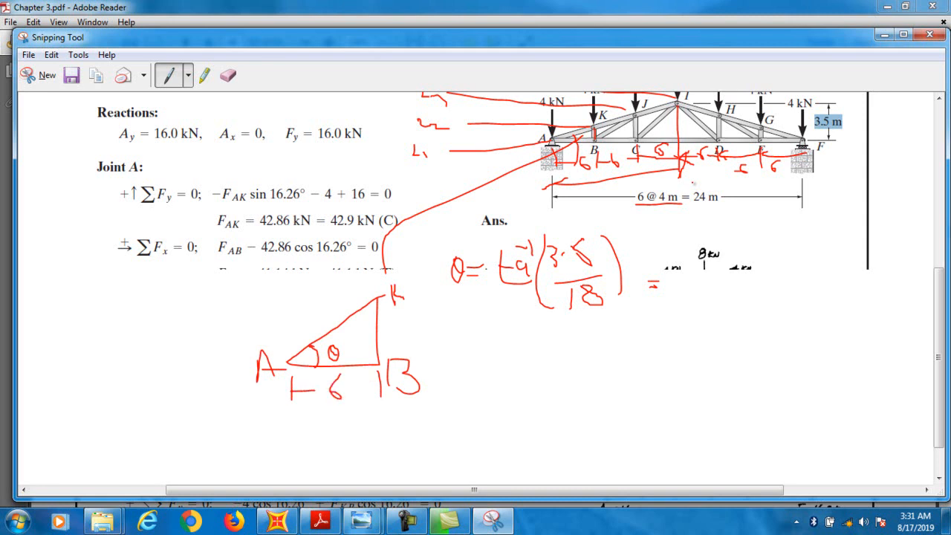
Write the expression BK = 6 tan θ beside the triangle sketch.
mouse_move(477, 337)
mouse_down()
mouse_move(477, 375)
mouse_move(488, 370)
mouse_move(479, 377)
mouse_up()
mouse_move(508, 339)
mouse_down()
mouse_move(508, 371)
mouse_move(514, 352)
mouse_move(523, 364)
mouse_up()
drag(540, 360, 549, 361)
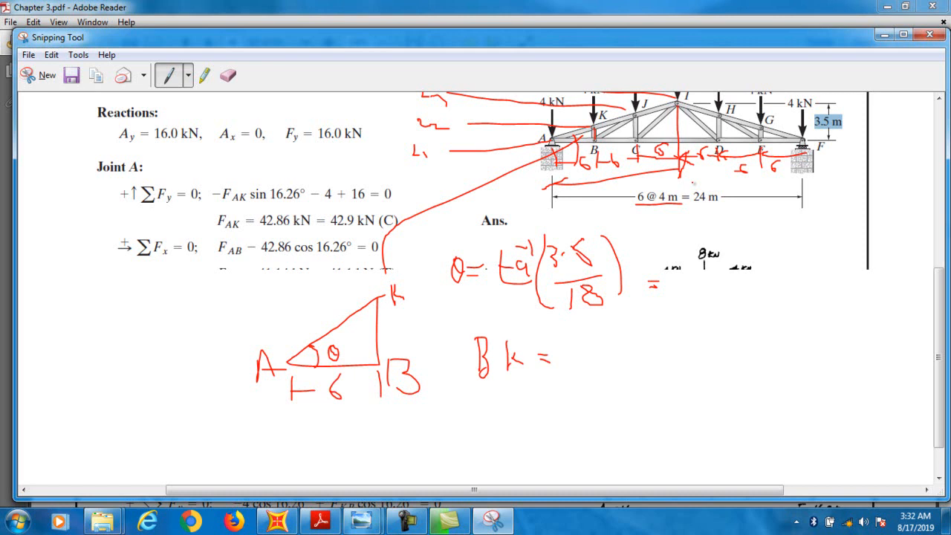
mouse_move(610, 328)
mouse_down()
mouse_move(567, 365)
mouse_move(575, 355)
mouse_move(616, 367)
mouse_move(652, 343)
mouse_move(663, 364)
mouse_move(649, 346)
mouse_move(658, 338)
mouse_move(647, 349)
mouse_move(702, 353)
mouse_move(699, 344)
mouse_up()
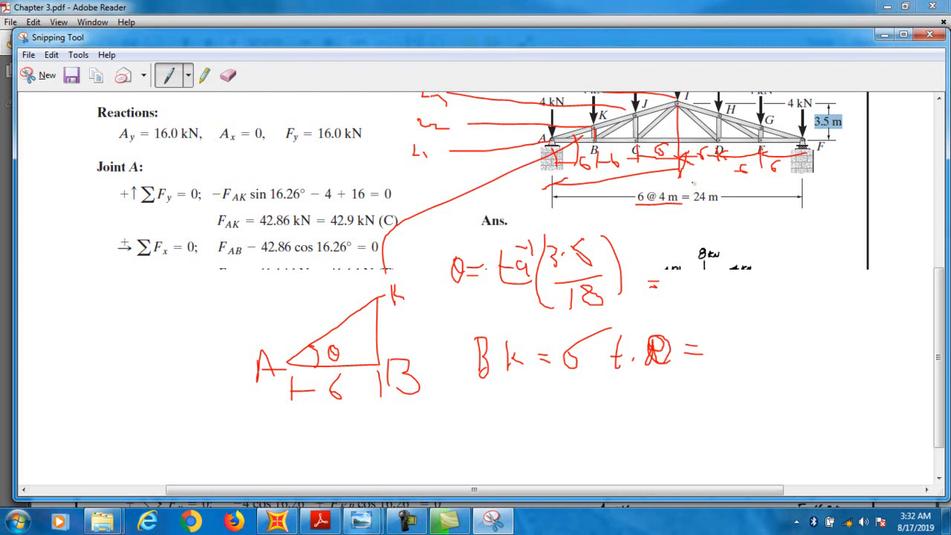
Write the expression JC = 12 tan θ below the BK expression.
scroll(693, 182, up, 2)
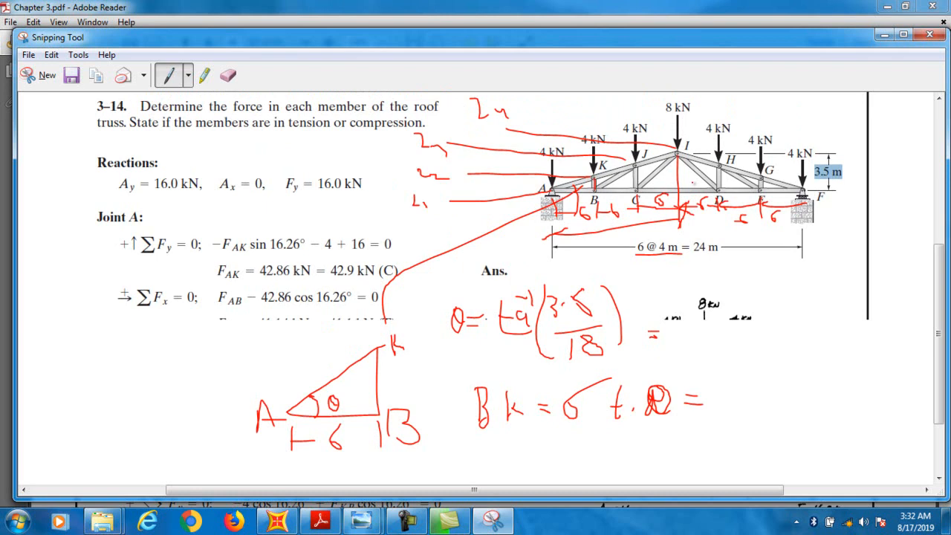
scroll(693, 182, down, 2)
mouse_move(488, 408)
mouse_down()
mouse_move(485, 438)
mouse_move(464, 450)
mouse_up()
mouse_move(513, 401)
mouse_down()
mouse_move(500, 426)
mouse_move(545, 438)
mouse_move(570, 421)
mouse_move(575, 401)
mouse_up()
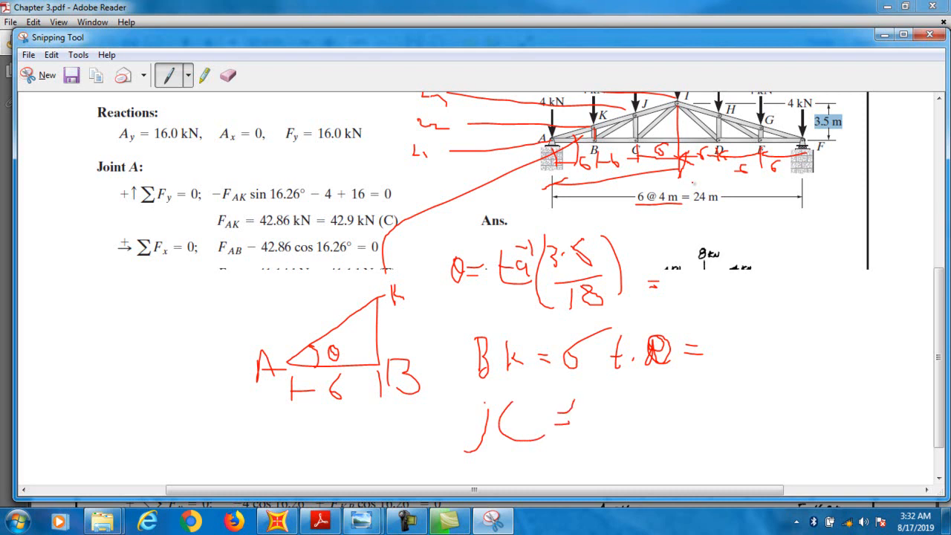
mouse_move(594, 393)
mouse_down()
mouse_move(593, 428)
mouse_move(623, 415)
mouse_move(646, 420)
mouse_up()
mouse_move(660, 385)
mouse_down()
mouse_move(676, 419)
mouse_move(685, 403)
mouse_up()
mouse_move(724, 375)
mouse_down()
mouse_move(729, 409)
mouse_move(722, 373)
mouse_move(738, 381)
mouse_up()
Mark the vertical spacings between levels Z1 and Z2 and between Z2 and Z3 beside the truss.
scroll(476, 290, down, 1)
scroll(475, 290, up, 3)
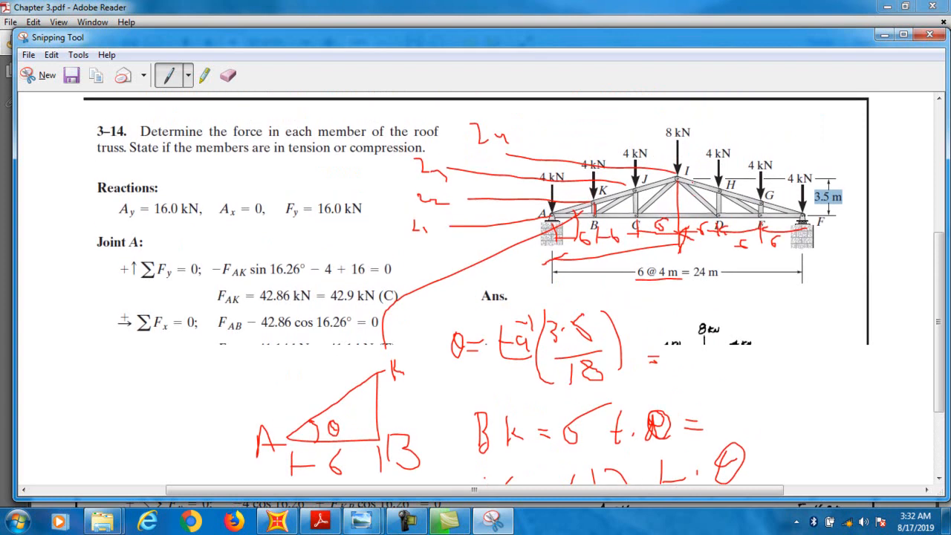
scroll(476, 289, down, 1)
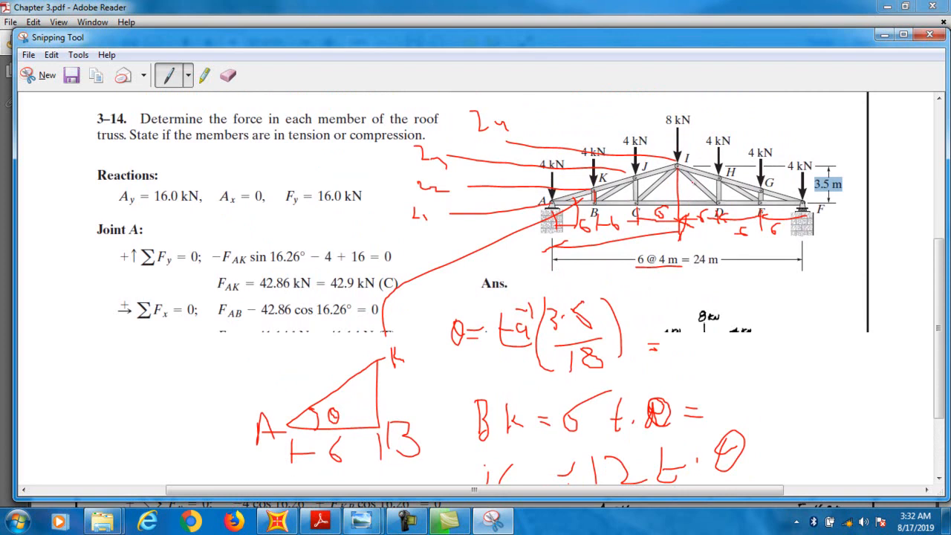
mouse_move(475, 189)
mouse_down()
mouse_move(475, 214)
mouse_move(493, 161)
mouse_up()
drag(488, 166, 494, 160)
Write the level spacing Z2Z3 = JC − BK beside the calculations and underline it.
scroll(693, 182, down, 2)
mouse_move(765, 296)
mouse_down()
mouse_move(767, 312)
mouse_move(778, 314)
mouse_move(777, 301)
mouse_move(817, 314)
mouse_move(816, 290)
mouse_move(814, 315)
mouse_move(820, 302)
mouse_move(829, 319)
mouse_move(845, 303)
mouse_move(825, 331)
mouse_up()
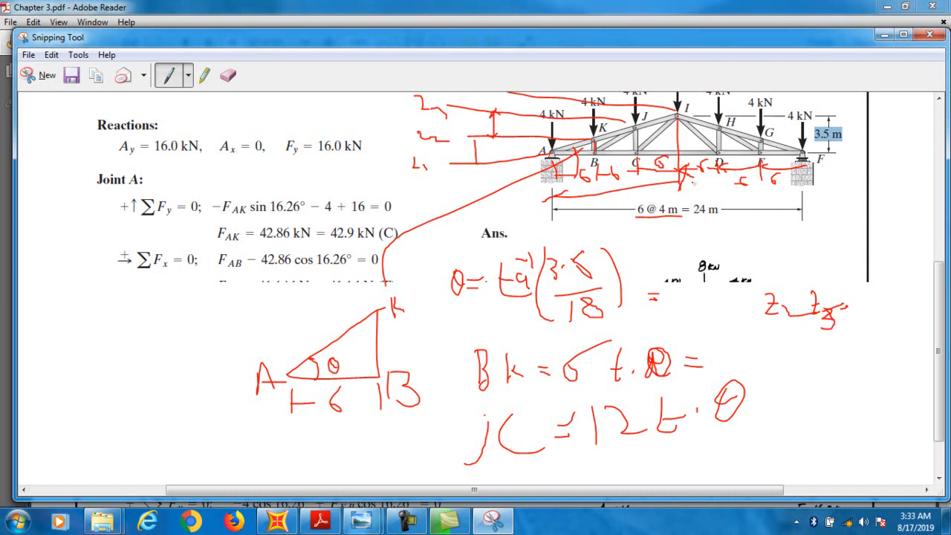
mouse_move(858, 292)
mouse_down()
mouse_move(853, 321)
mouse_move(859, 292)
mouse_move(878, 309)
mouse_move(891, 309)
mouse_move(897, 290)
mouse_move(896, 311)
mouse_move(906, 297)
mouse_move(920, 302)
mouse_up()
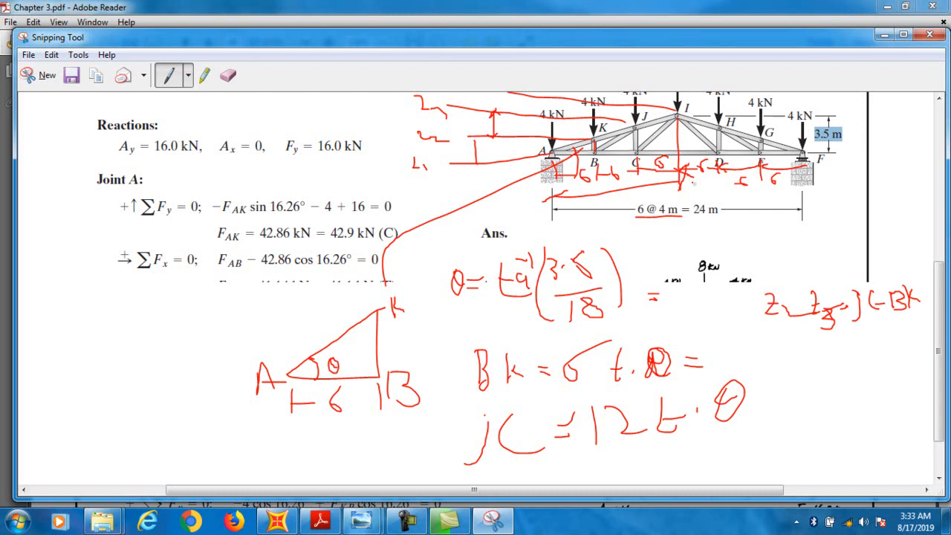
drag(856, 287, 859, 286)
drag(845, 325, 929, 315)
drag(777, 333, 813, 331)
Write the level spacing Z3Z4 = 3.5 − JC below the Z2Z3 expression.
scroll(693, 181, up, 3)
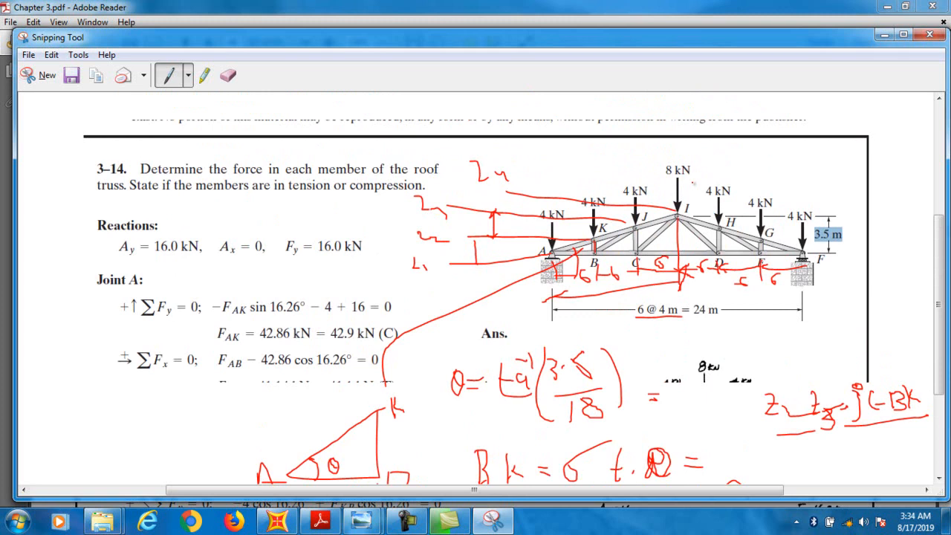
scroll(926, 490, down, 4)
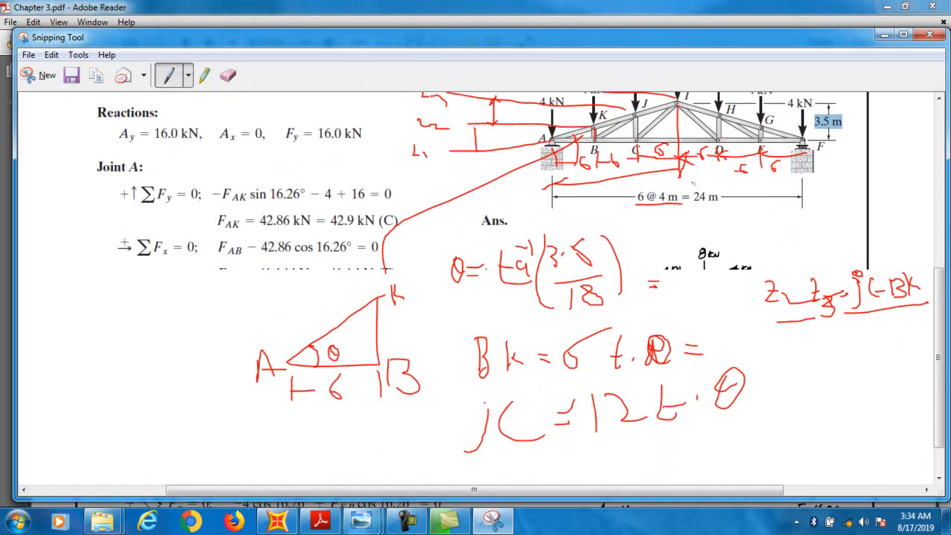
scroll(758, 361, up, 1)
mouse_move(757, 362)
mouse_down()
mouse_move(783, 394)
mouse_move(777, 400)
mouse_up()
mouse_move(796, 364)
mouse_down()
mouse_move(799, 385)
mouse_move(811, 376)
mouse_move(824, 403)
mouse_move(841, 388)
mouse_up()
scroll(694, 181, up, 1)
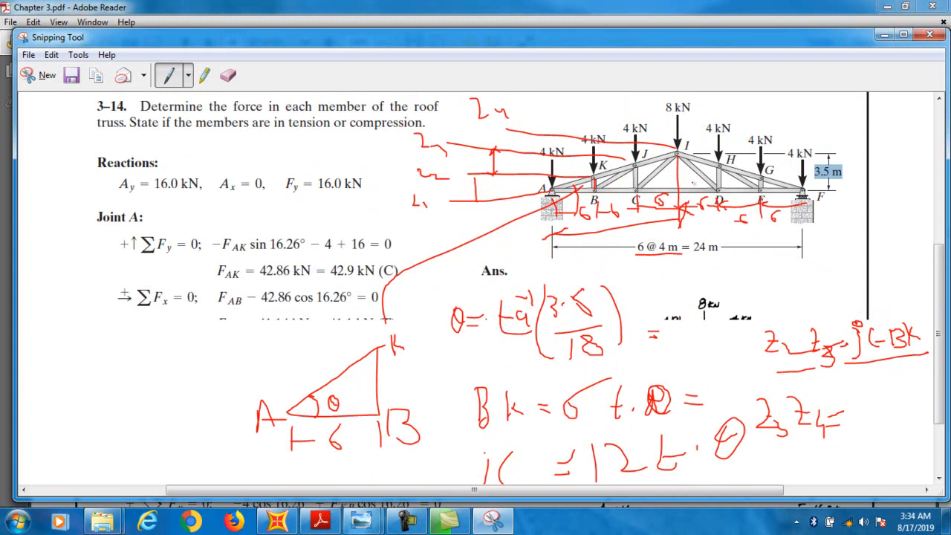
mouse_move(850, 402)
mouse_down()
mouse_move(860, 418)
mouse_move(851, 430)
mouse_move(885, 415)
mouse_move(873, 434)
mouse_move(887, 403)
mouse_move(904, 409)
mouse_move(901, 433)
mouse_up()
mouse_move(907, 391)
mouse_down()
mouse_move(916, 420)
mouse_move(927, 424)
mouse_up()
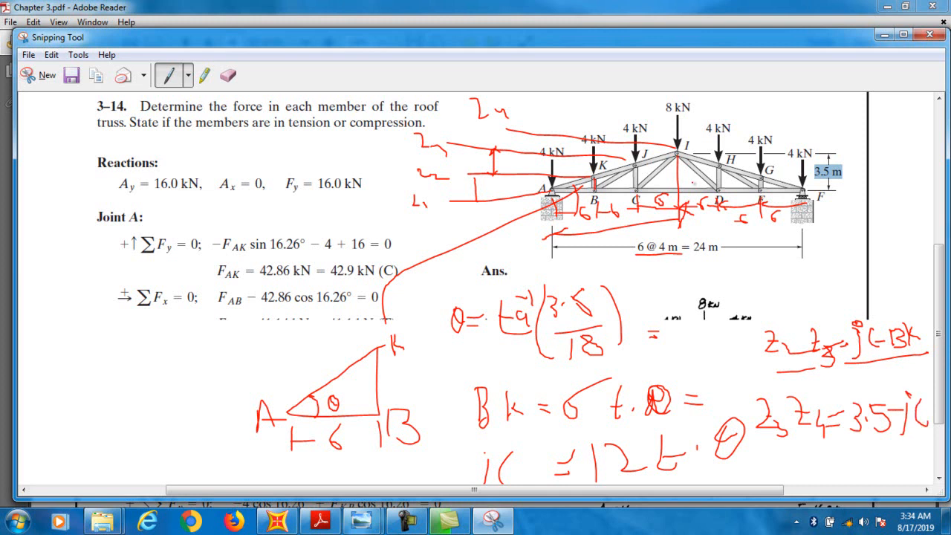
Circle the Z1 to Z4 level labels, rewrite the 3 in the Z3 label, and review the annotated calculations.
scroll(520, 289, up, 1)
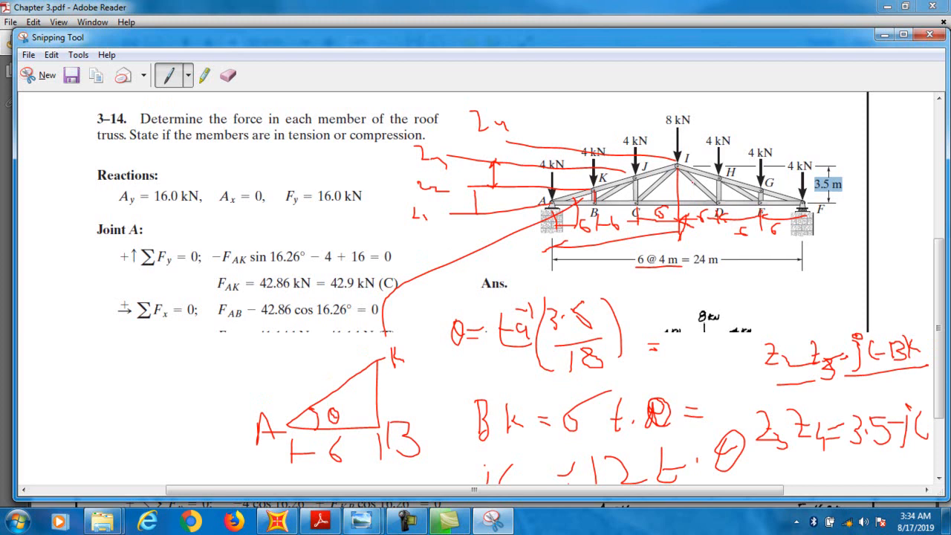
mouse_move(513, 104)
mouse_down()
mouse_move(505, 98)
mouse_move(397, 211)
mouse_move(439, 224)
mouse_move(470, 152)
mouse_move(522, 117)
mouse_move(505, 105)
mouse_up()
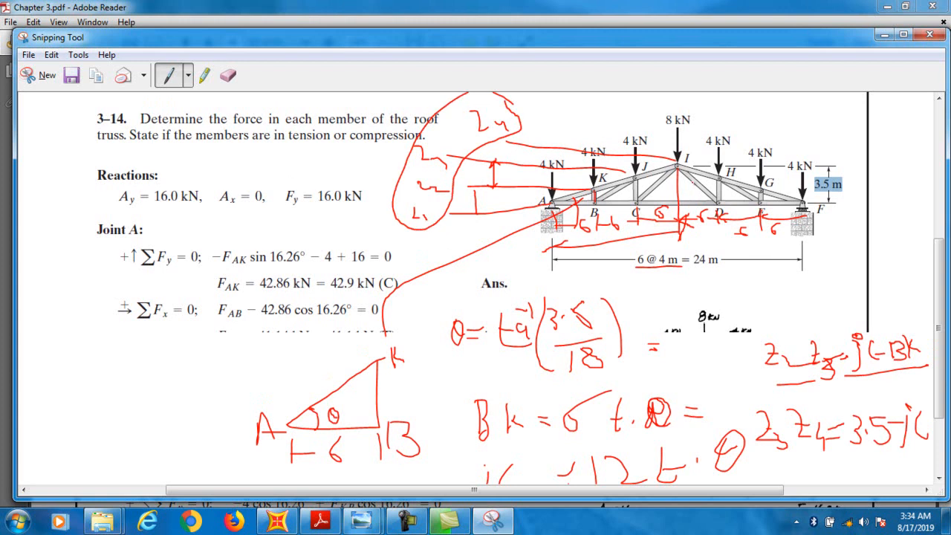
mouse_move(432, 157)
mouse_down()
mouse_move(449, 172)
mouse_move(430, 175)
mouse_up()
scroll(475, 290, down, 3)
scroll(475, 289, up, 1)
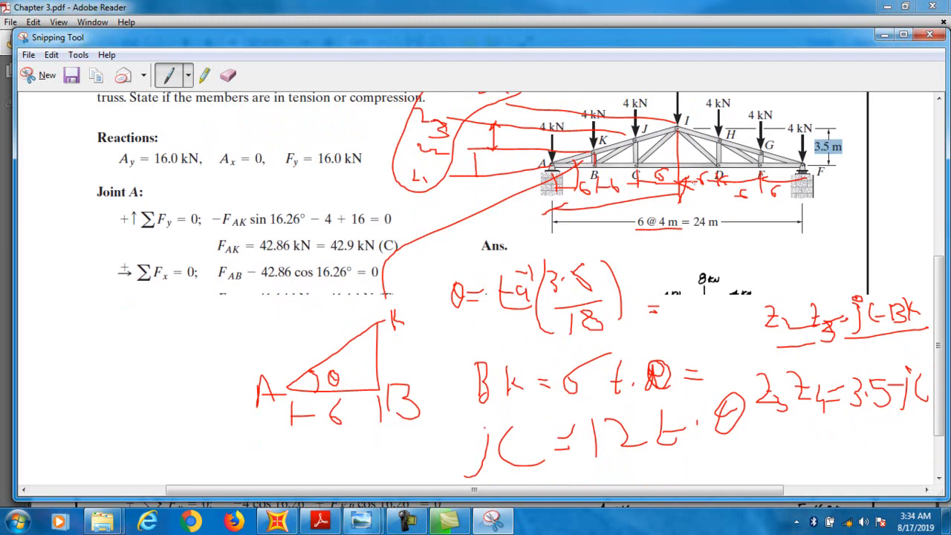
scroll(476, 290, down, 1)
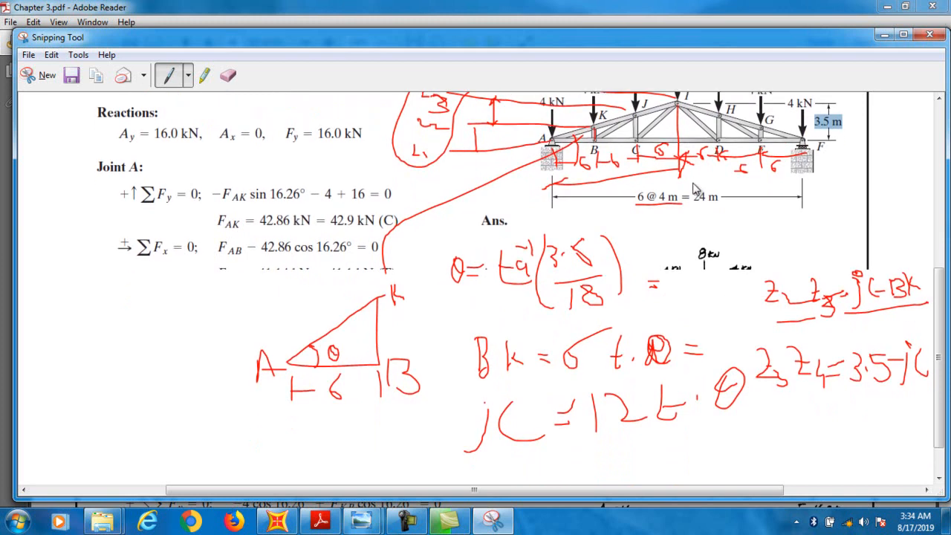
Return to the PDF in Adobe Reader and view the problem 3-14 truss figure and its reactions.
key(alt+Tab)
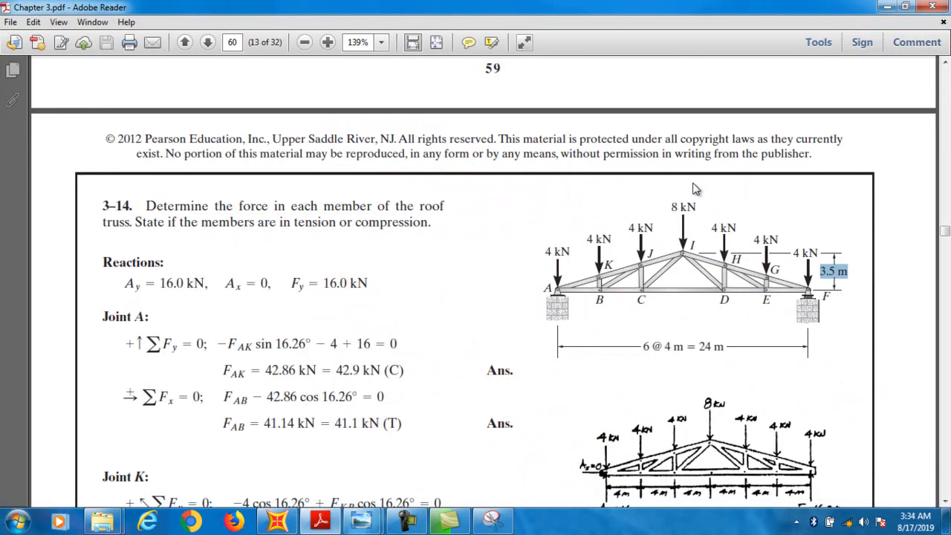
scroll(692, 185, down, 2)
scroll(692, 182, down, 1)
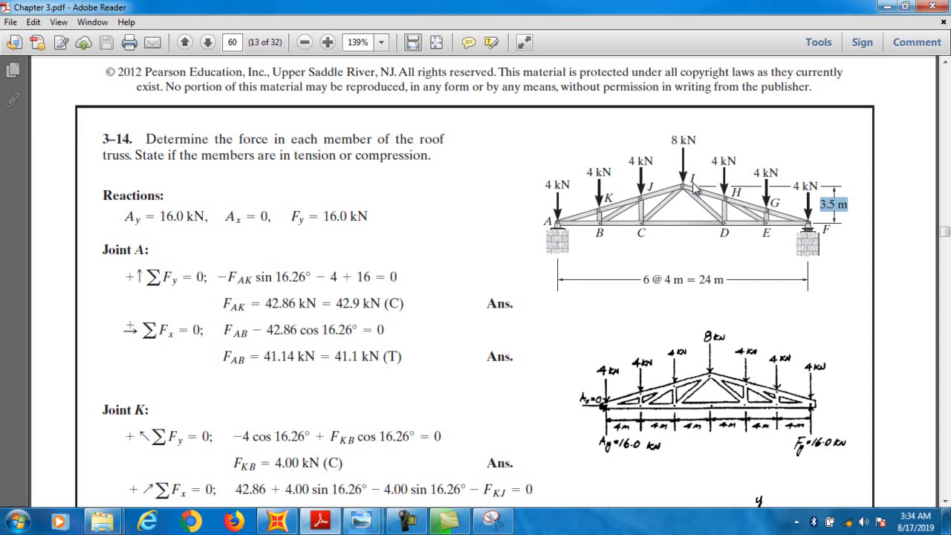
Review the joint-by-joint solution of problem 3-14 in the PDF and move on to the problem 3-15 roof truss figure.
scroll(692, 184, down, 20)
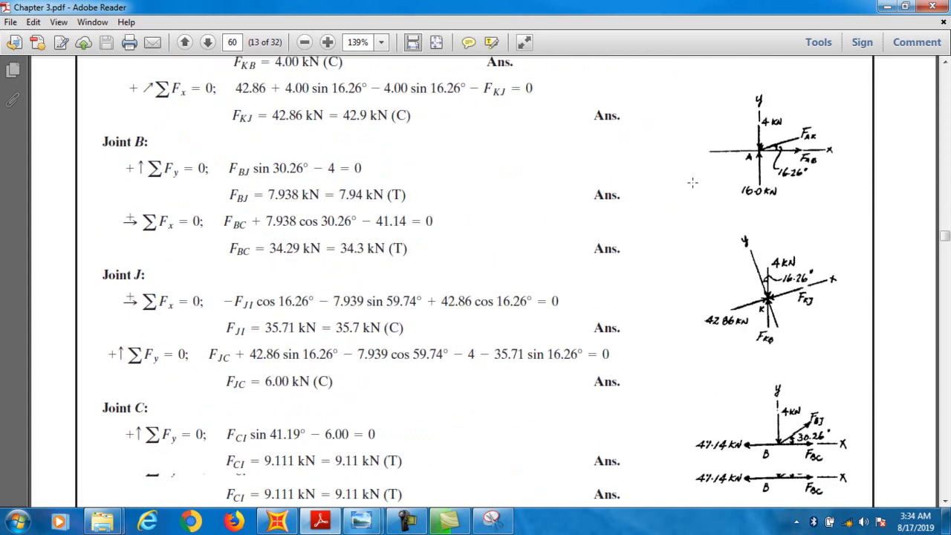
scroll(692, 182, down, 1)
scroll(692, 182, up, 19)
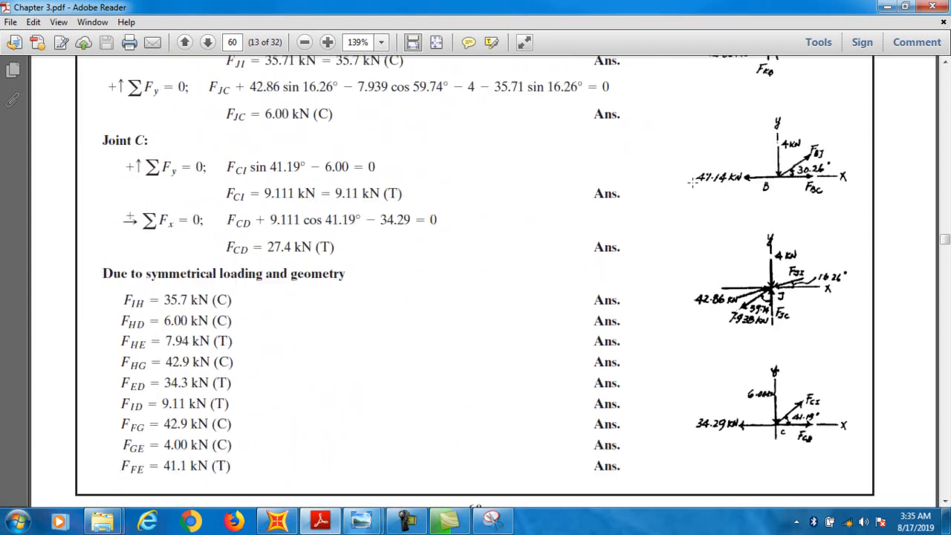
scroll(692, 182, up, 6)
scroll(693, 181, down, 4)
scroll(692, 182, up, 5)
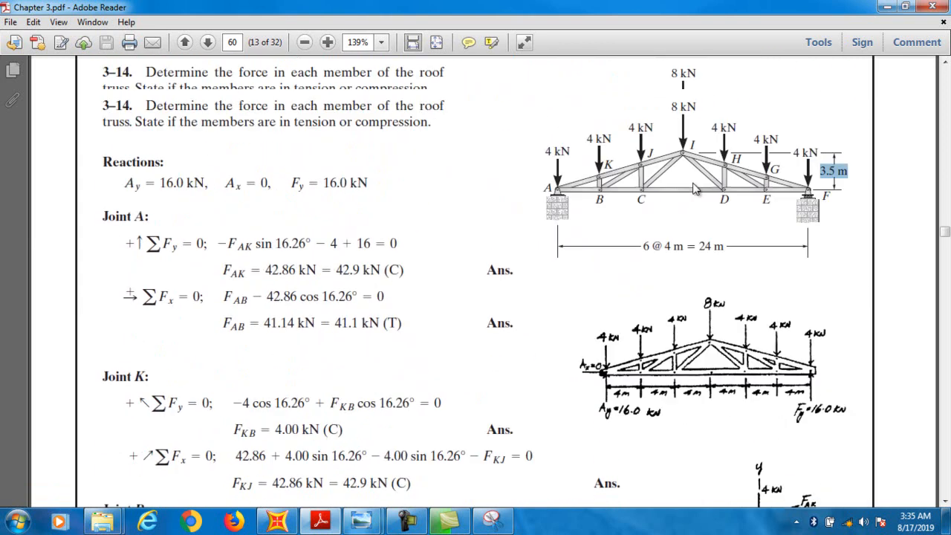
drag(124, 216, 368, 216)
click(692, 181)
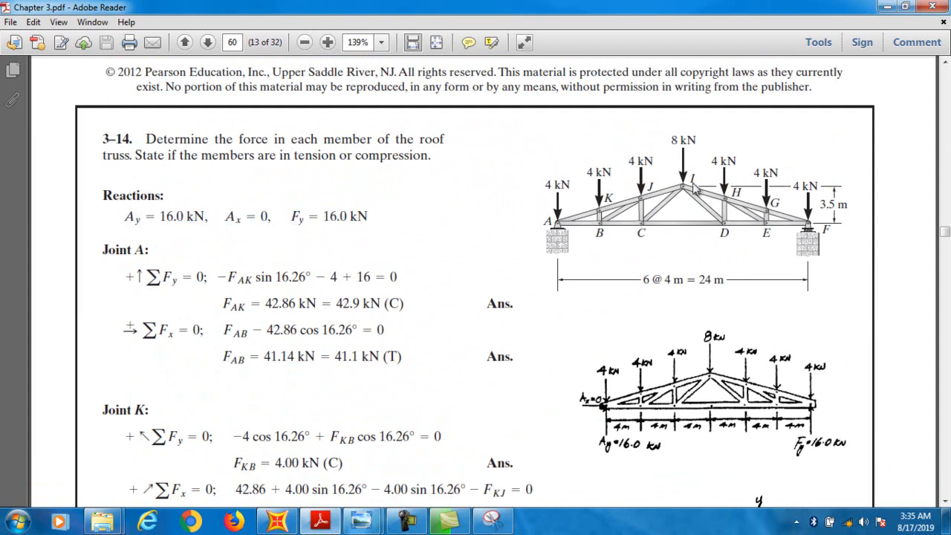
scroll(692, 186, down, 7)
scroll(692, 189, down, 20)
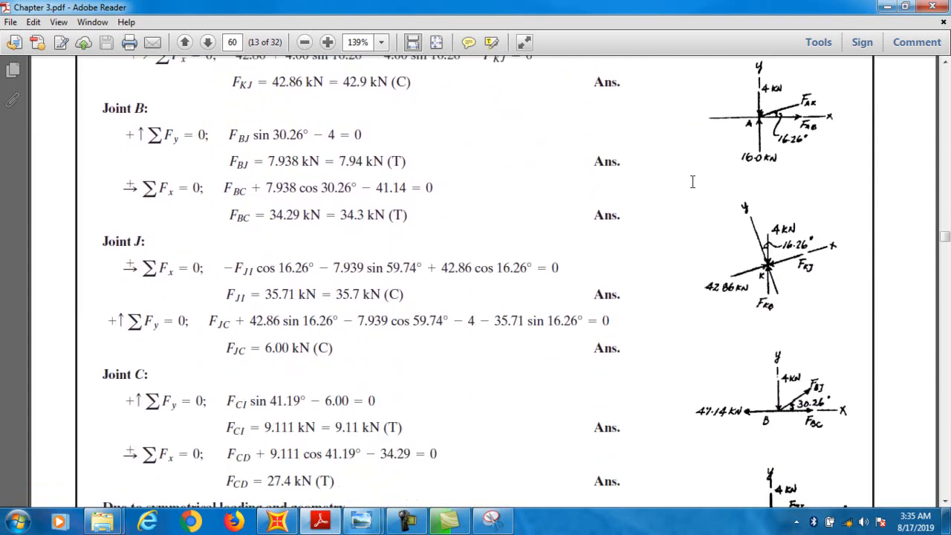
scroll(692, 190, down, 7)
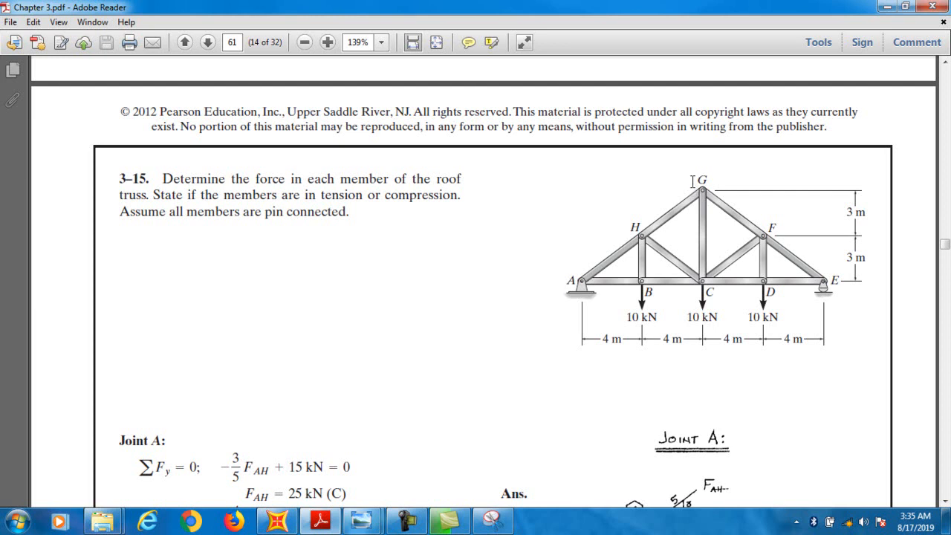
Switch to SAP2000, start a new model while saving the changes to model 52, and choose the 2D Trusses template.
key(alt+Tab)
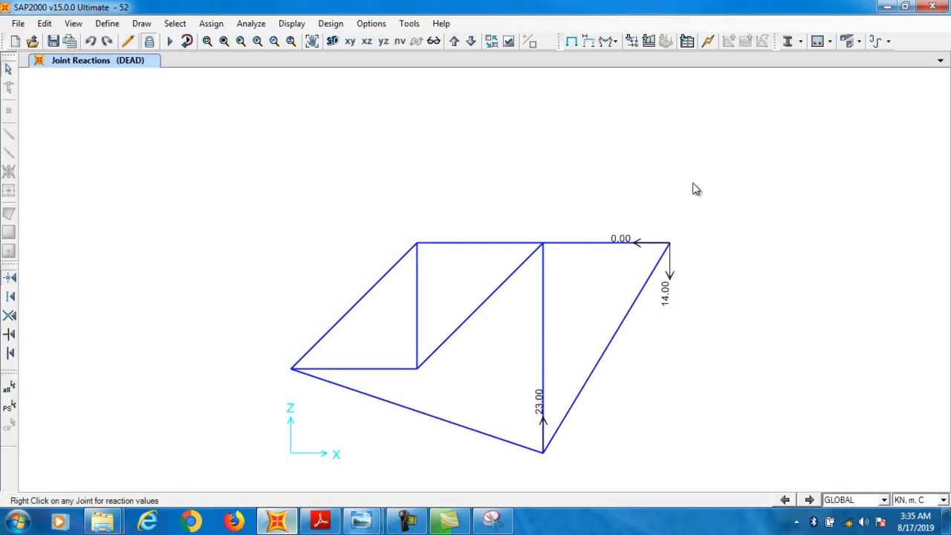
key(ctrl+n)
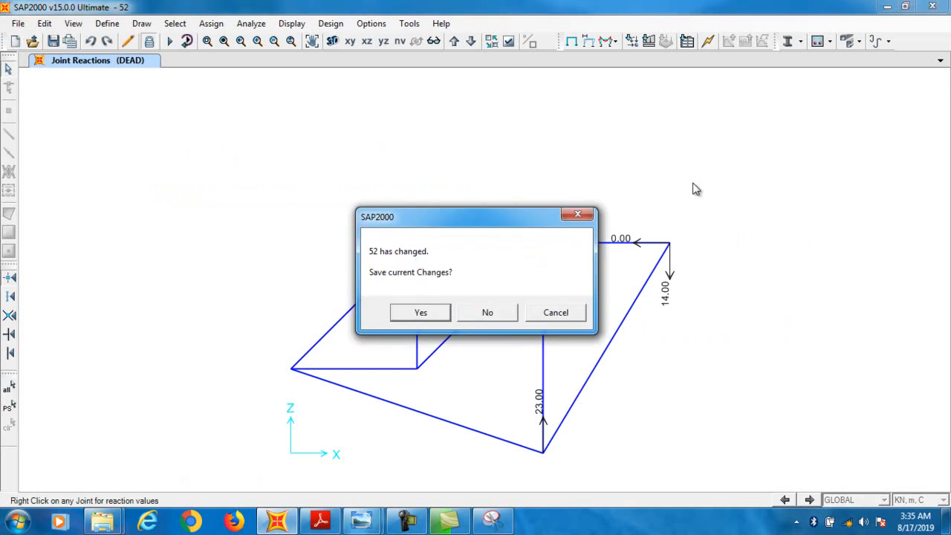
key(Return)
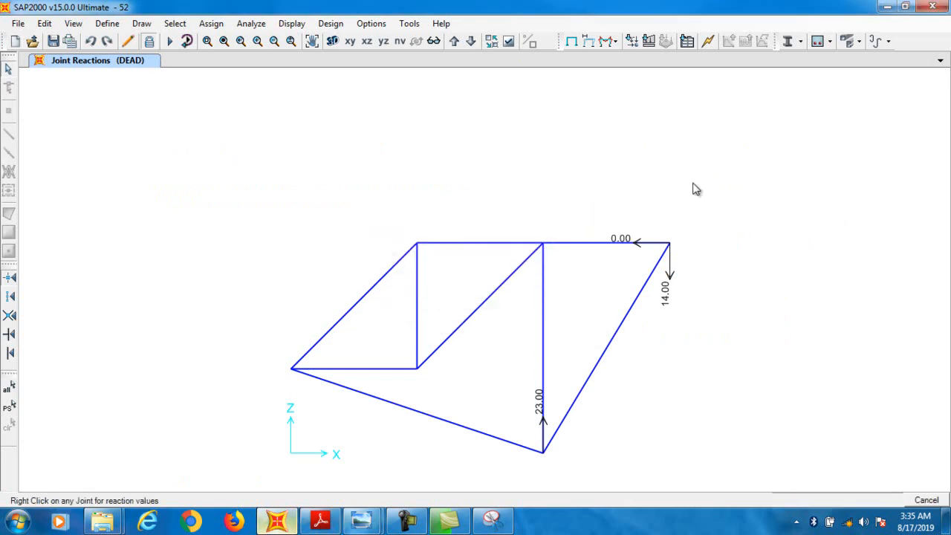
mouse_move(320, 520)
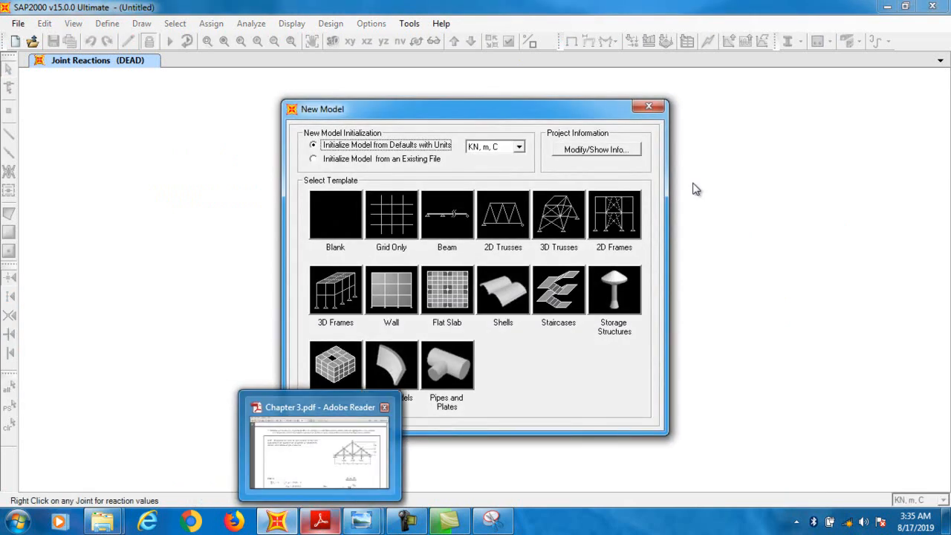
mouse_move(320, 453)
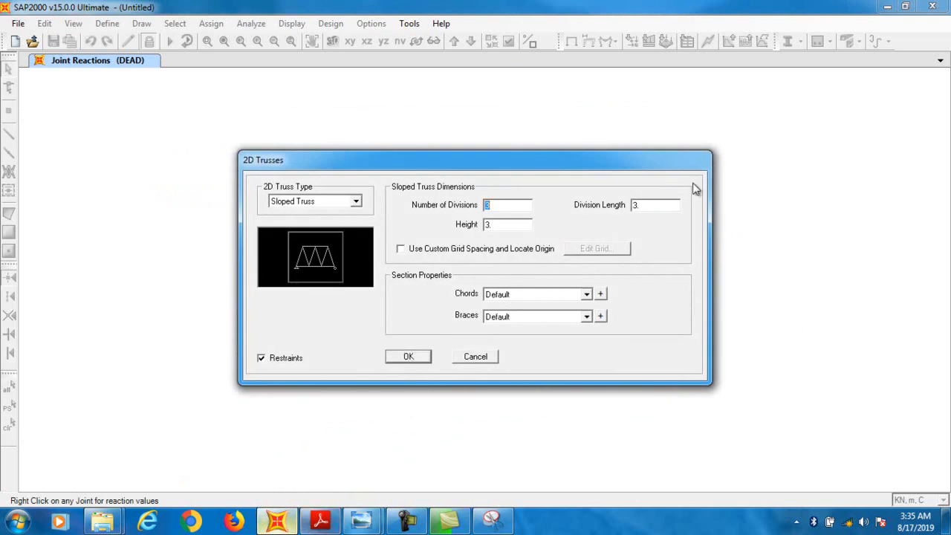
Create a sloped truss with 4 divisions and a 4 m division length, based on the problem 3-15 figure.
mouse_move(320, 520)
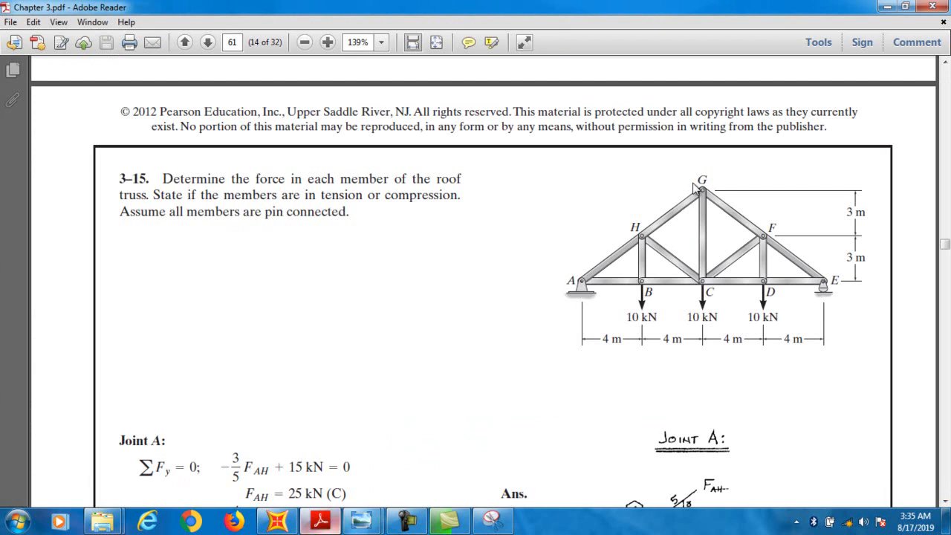
click(277, 521)
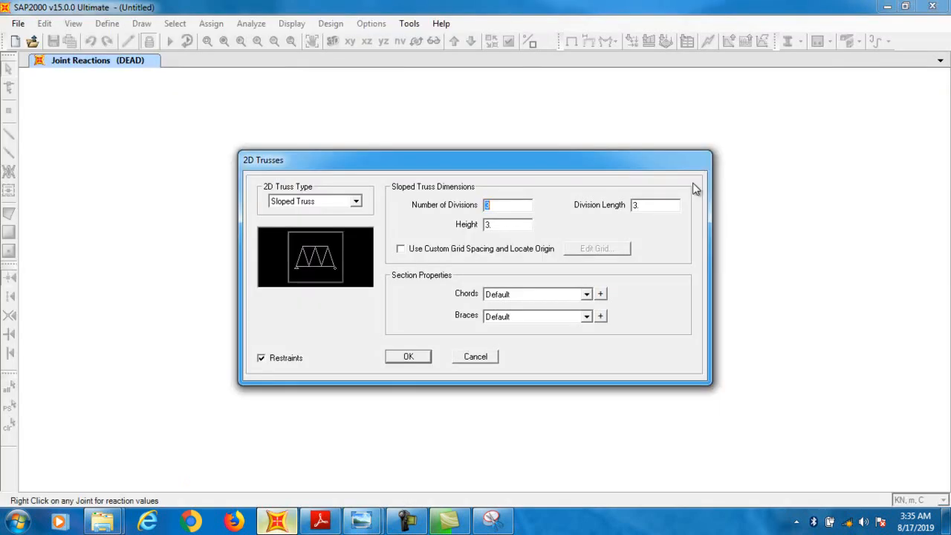
text(4)
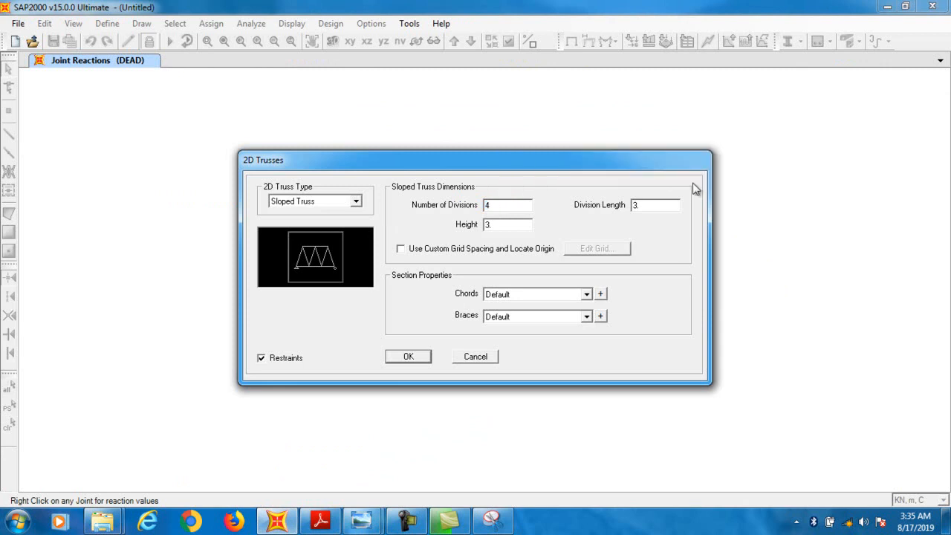
key(Tab)
text(4)
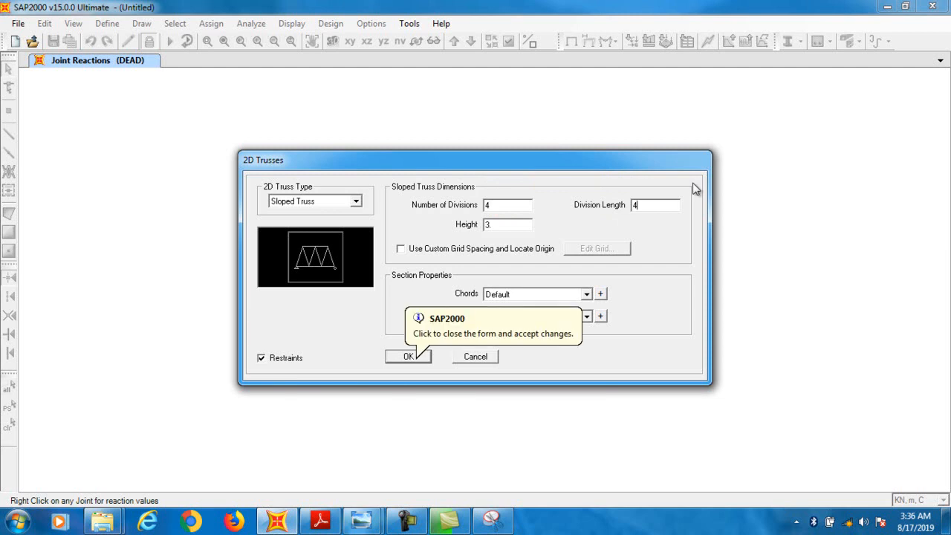
key(Return)
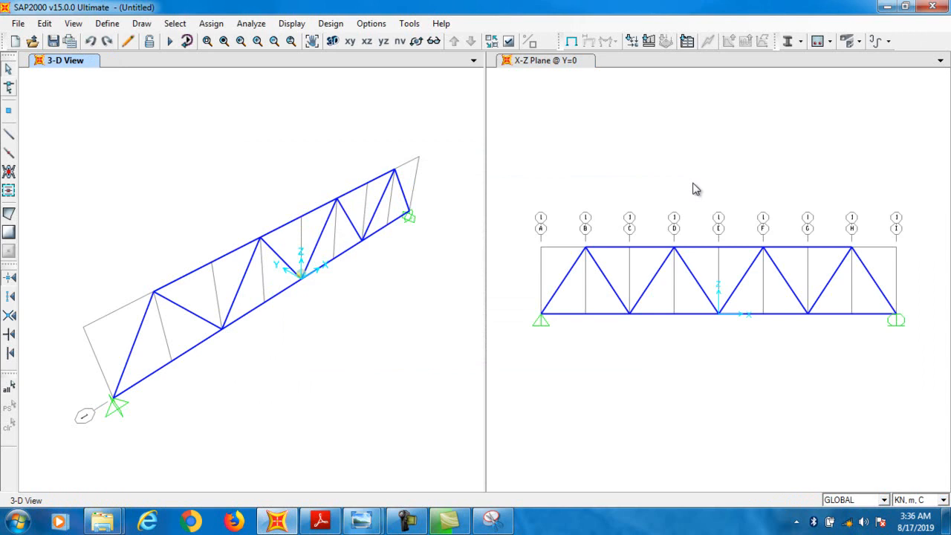
Keep only the X-Z plane view and open the GLOBAL grid system data with the grids displayed as spacing.
click(92, 60)
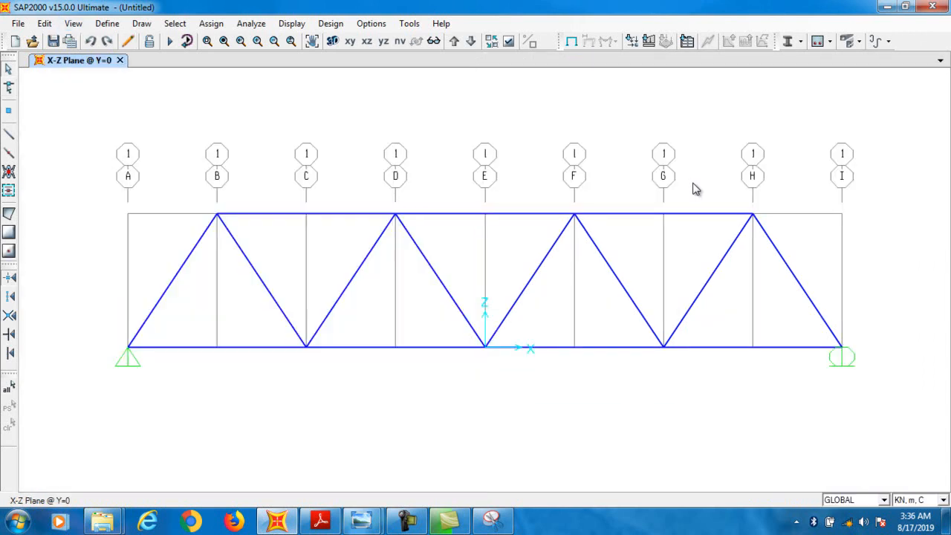
right_click(431, 163)
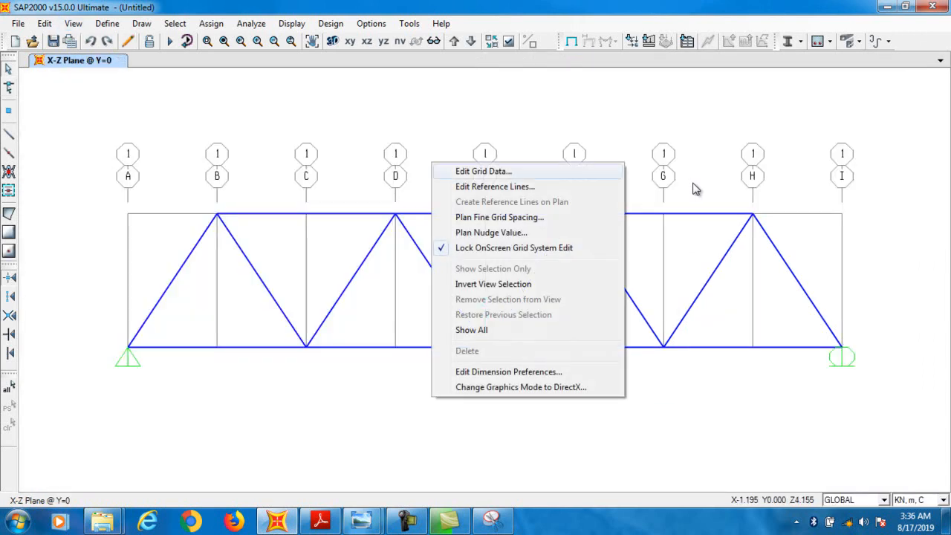
click(483, 170)
click(527, 266)
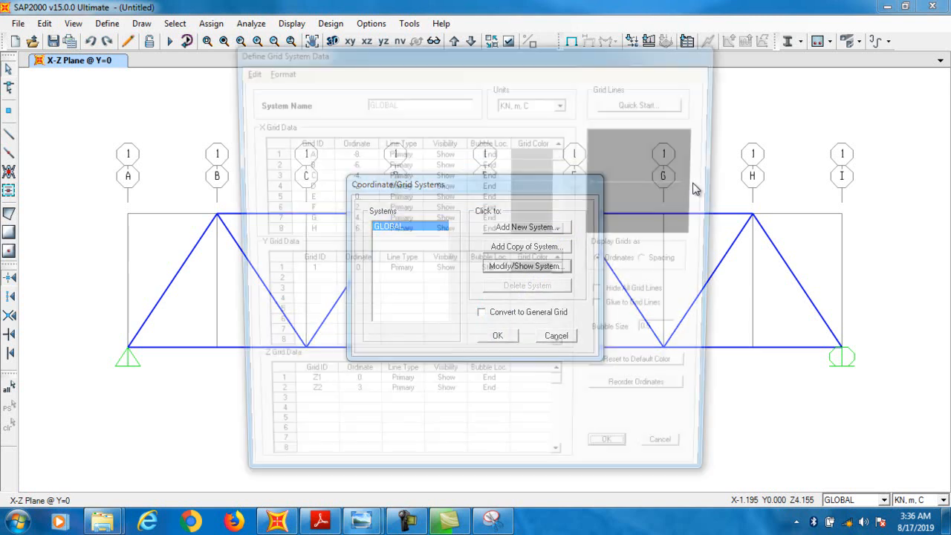
click(653, 261)
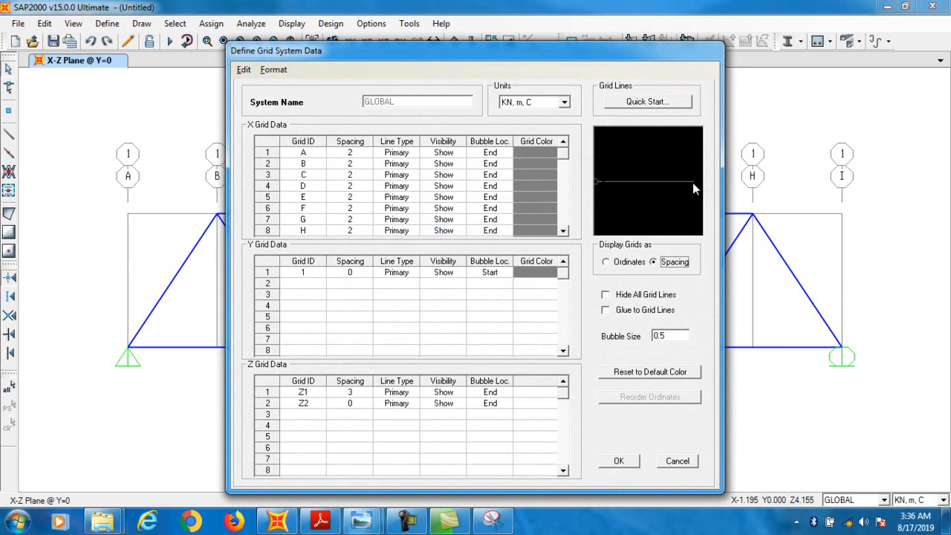
Add a Z grid line named z3 with spacing 0, and set the Z2 spacing to 3 m.
click(303, 414)
text(z3)
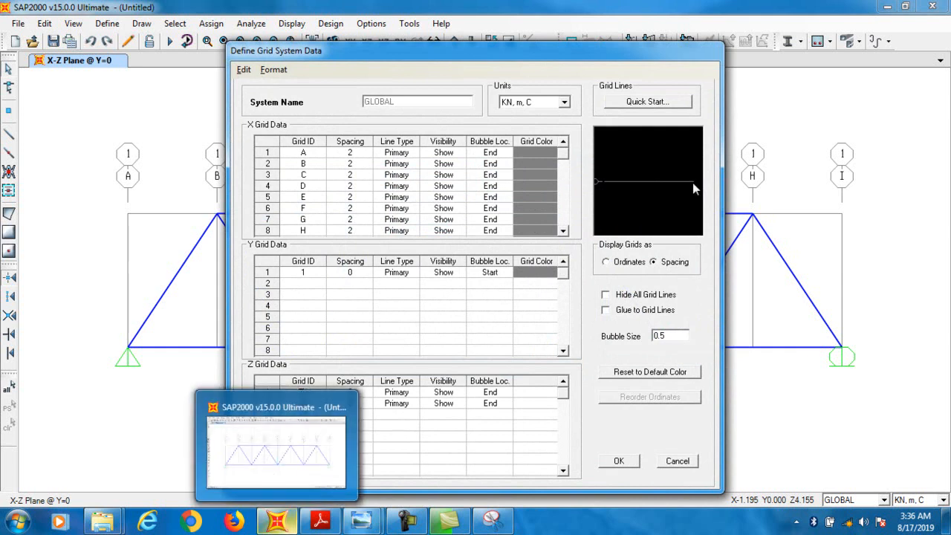
mouse_move(320, 519)
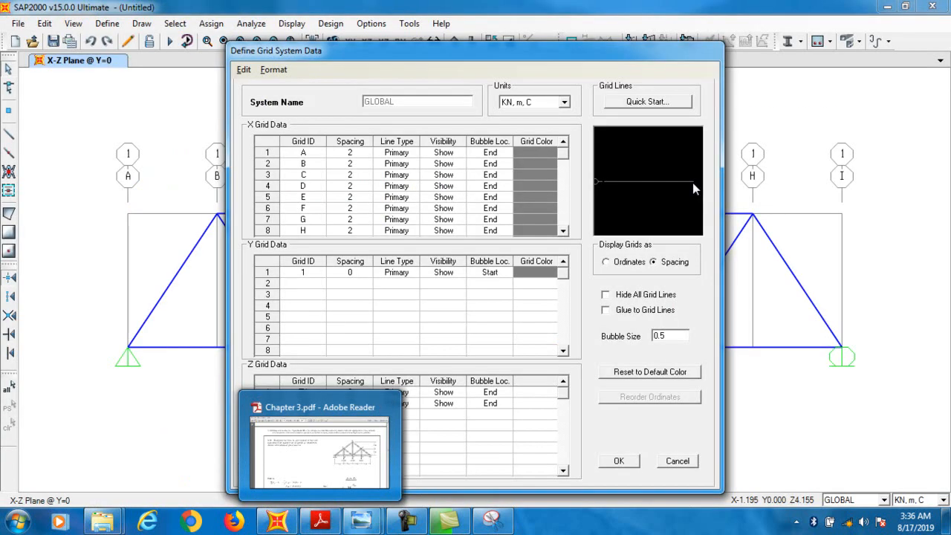
key(Up)
key(Right)
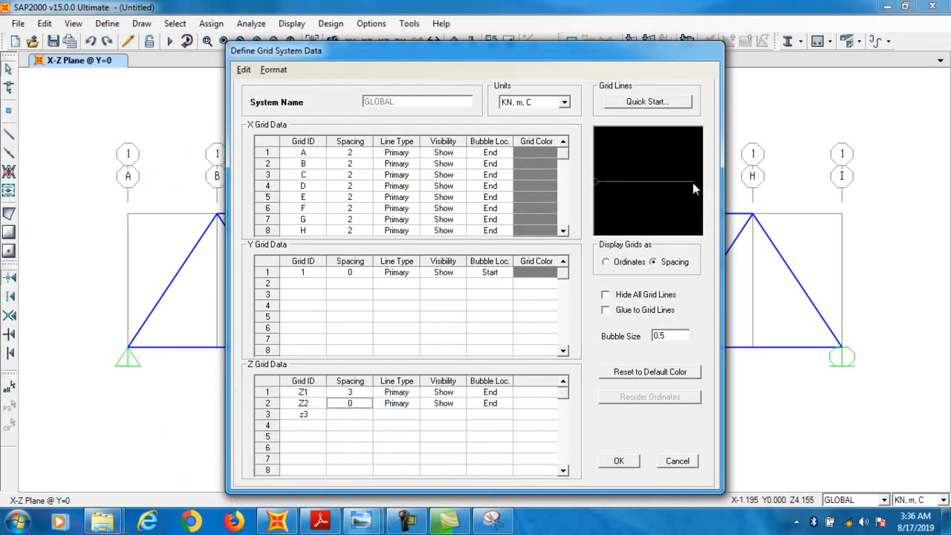
text(3)
key(Return)
text(0)
key(Tab)
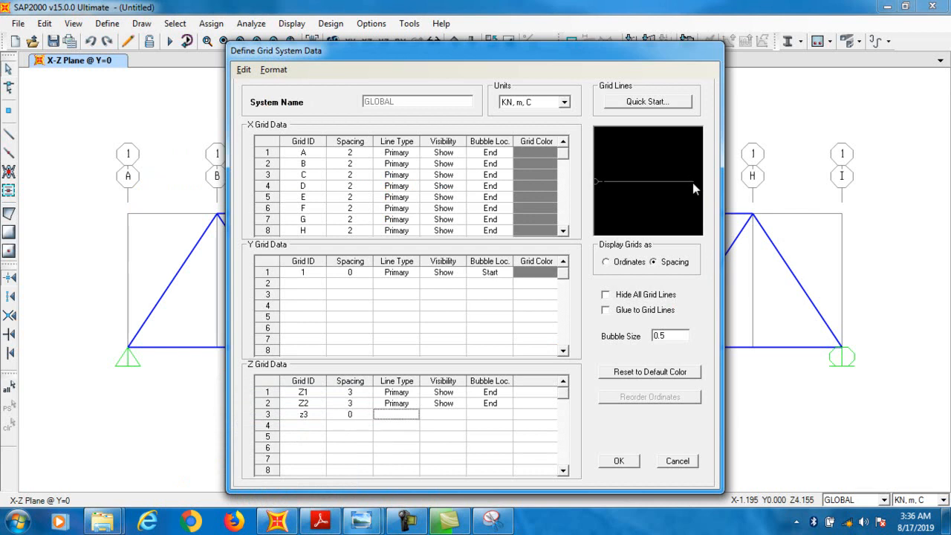
Give the z3 grid line the Primary line type, Show visibility and End bubble location, and apply the grid changes.
key(Tab)
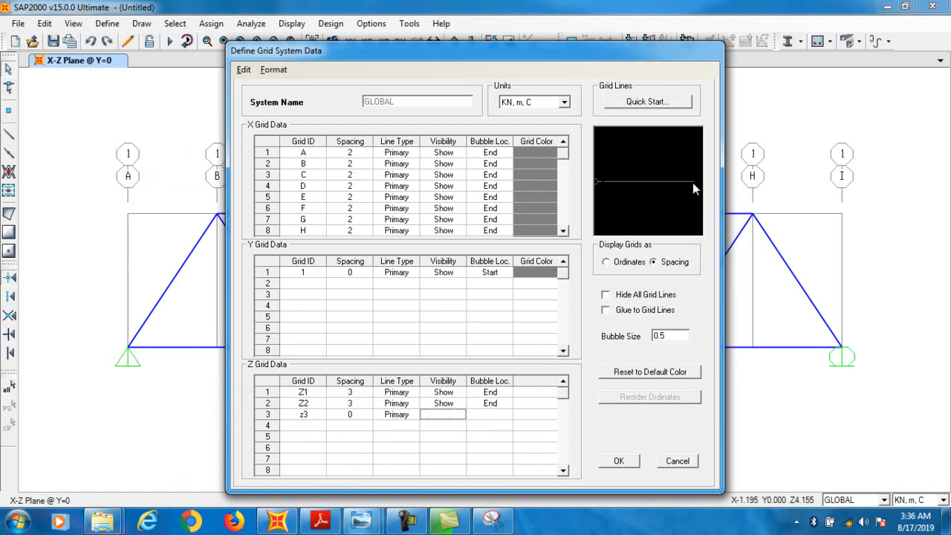
key(space)
key(Tab)
key(Return)
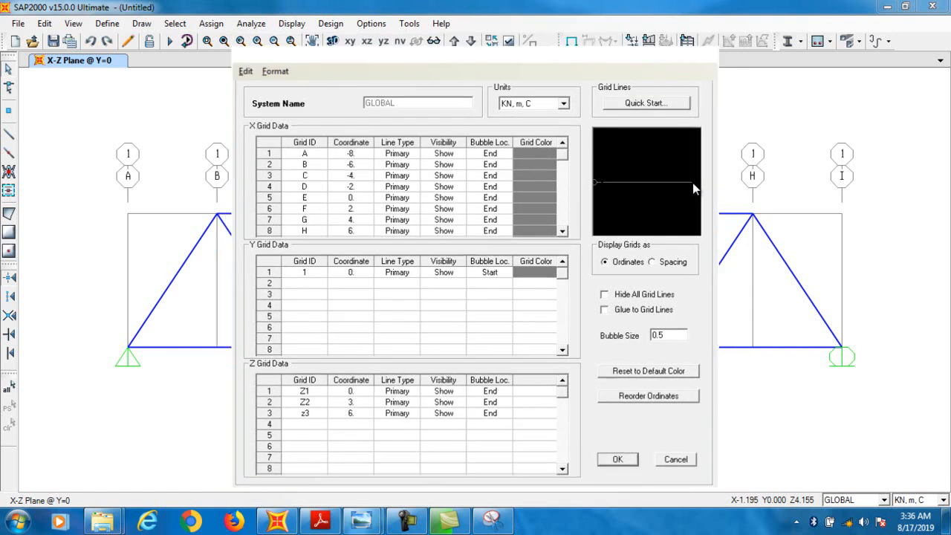
key(Return)
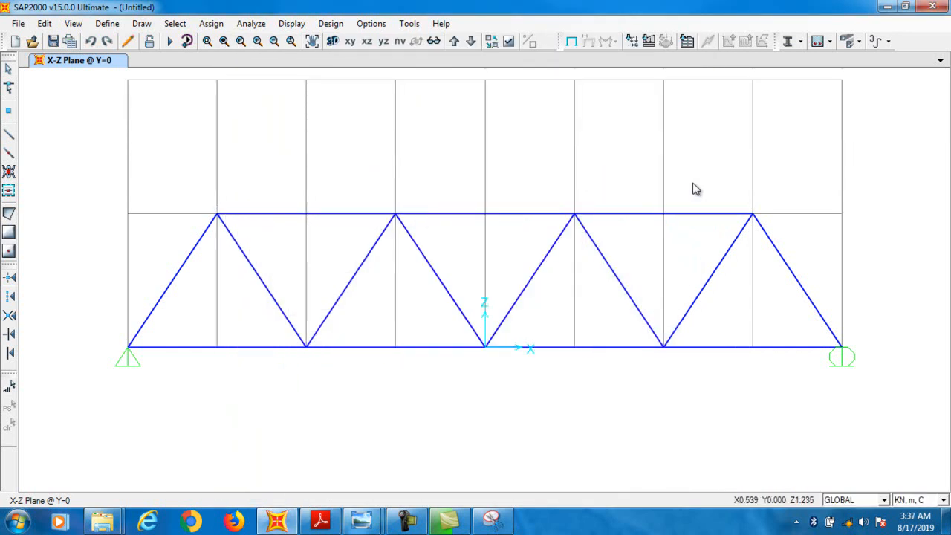
Delete the template truss's upper chord and all diagonals, leaving only the bottom chord and supports.
scroll(695, 189, down, 2)
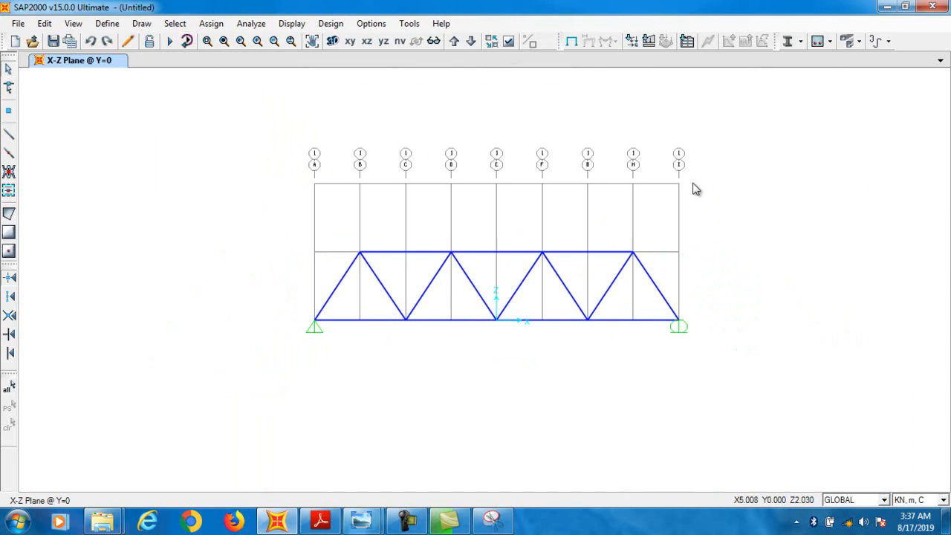
drag(664, 266, 323, 245)
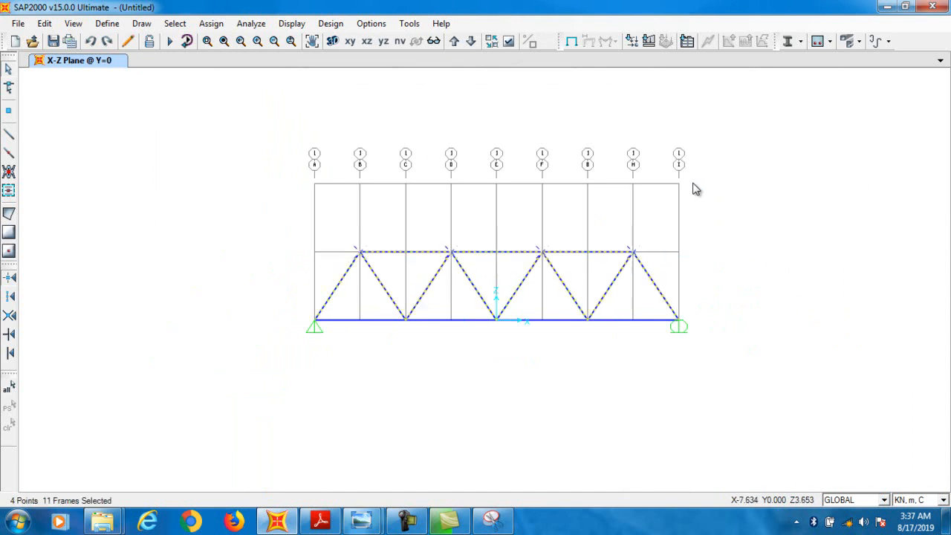
key(Delete)
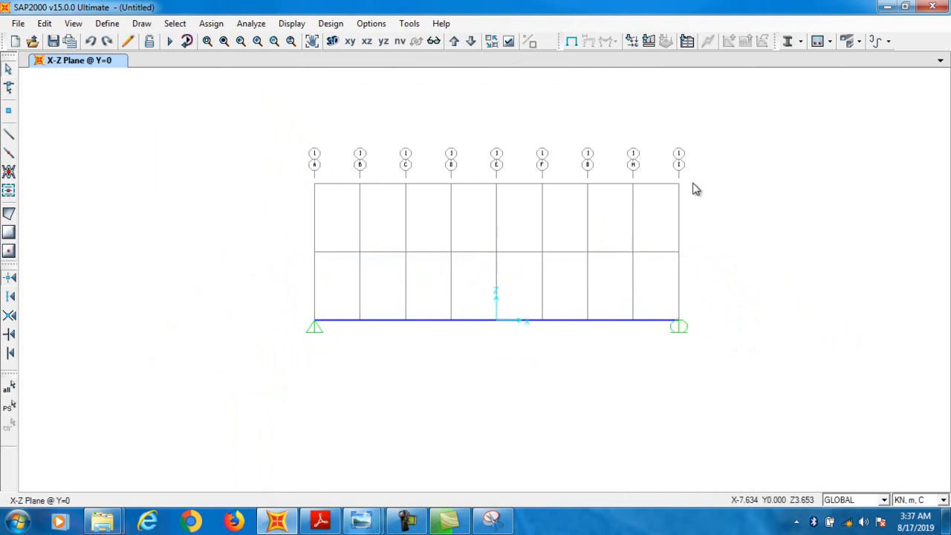
Draw two straight FSEC1 frame members from the pinned support to the apex at grid E on z3 and down to the roller support.
click(9, 134)
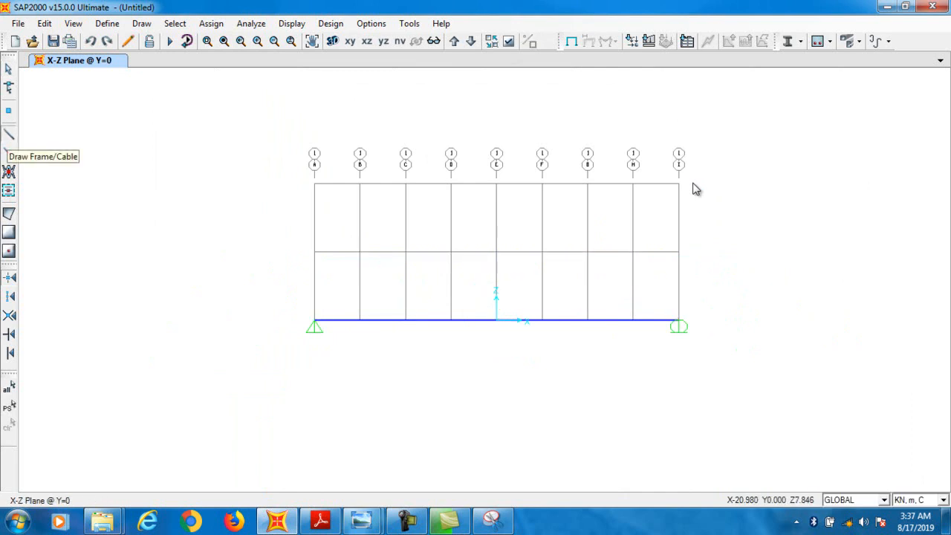
drag(476, 220, 518, 421)
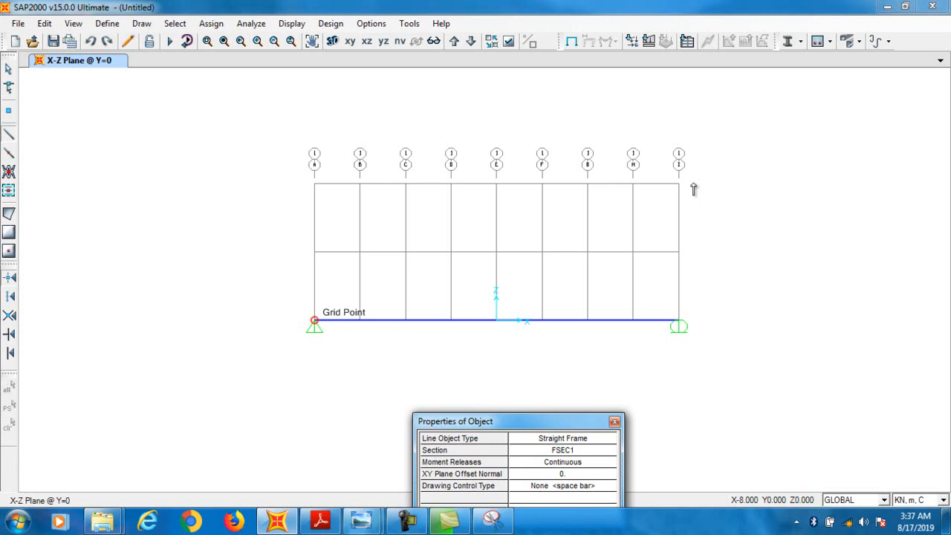
click(315, 320)
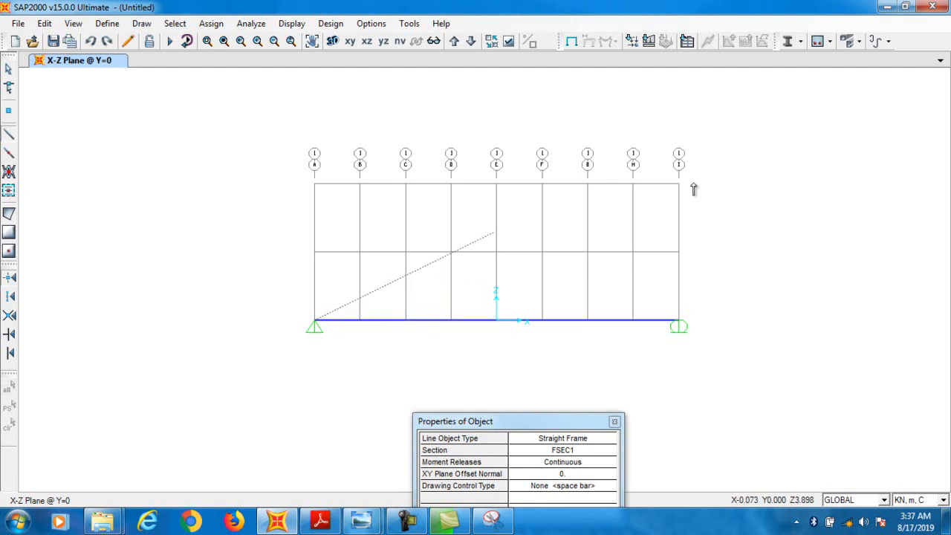
click(496, 183)
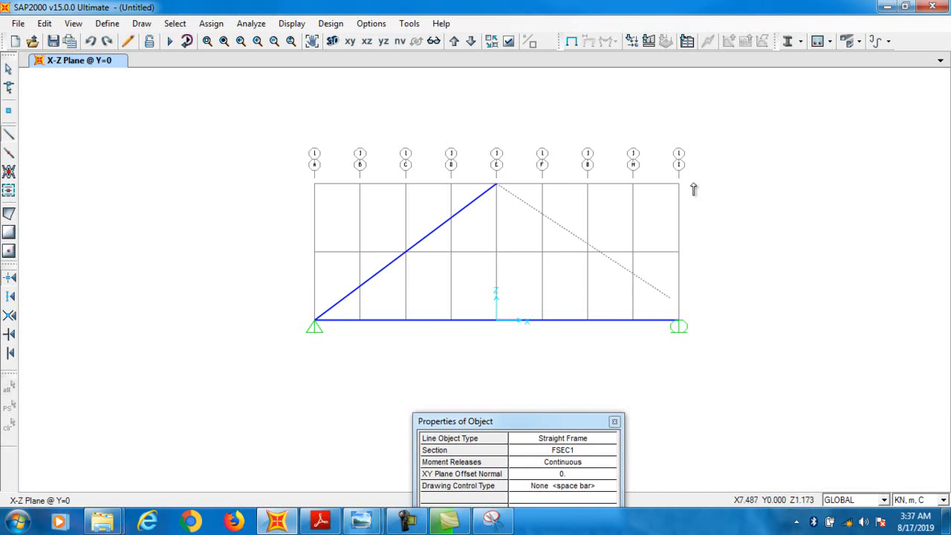
click(678, 320)
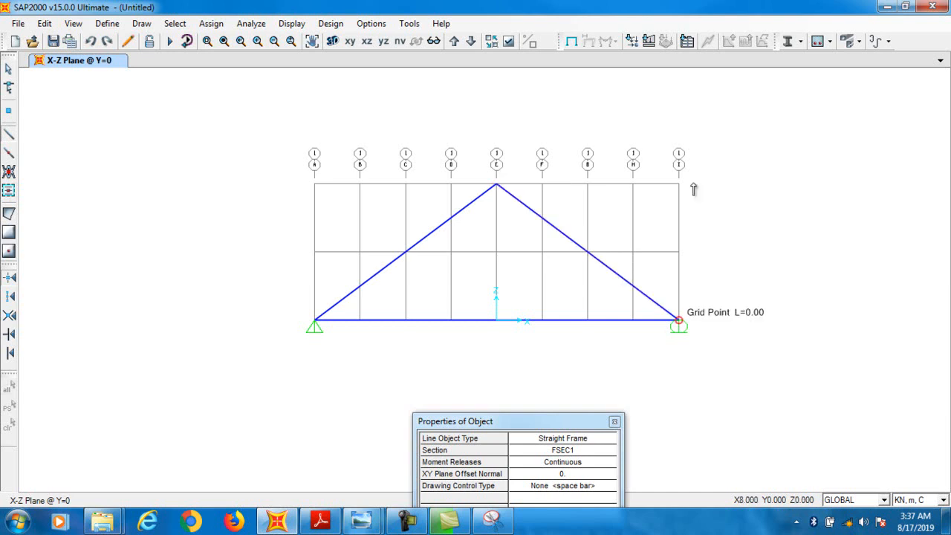
Draw FSEC1 web members: a vertical at grid C up to Z2, a diagonal down to the bottom chord at grid E, and a vertical to the apex.
key(Escape)
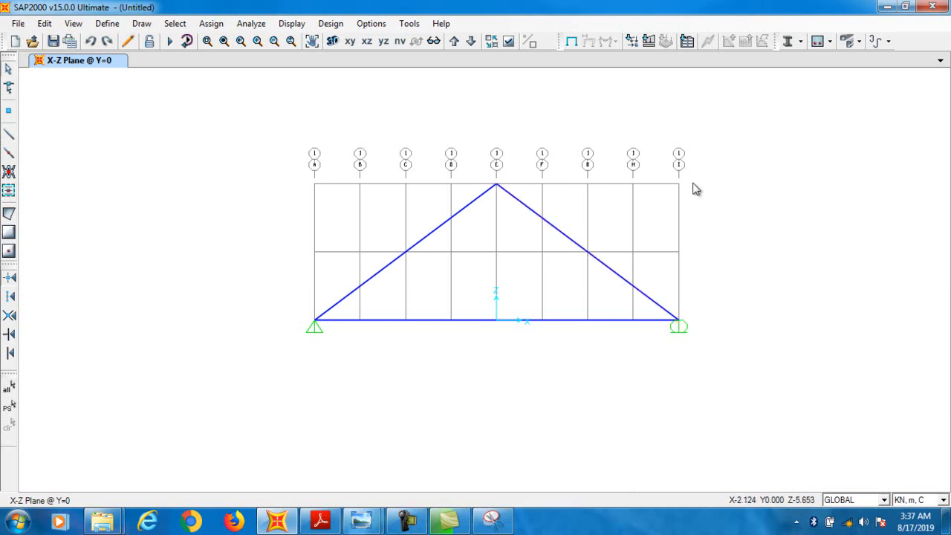
mouse_move(320, 520)
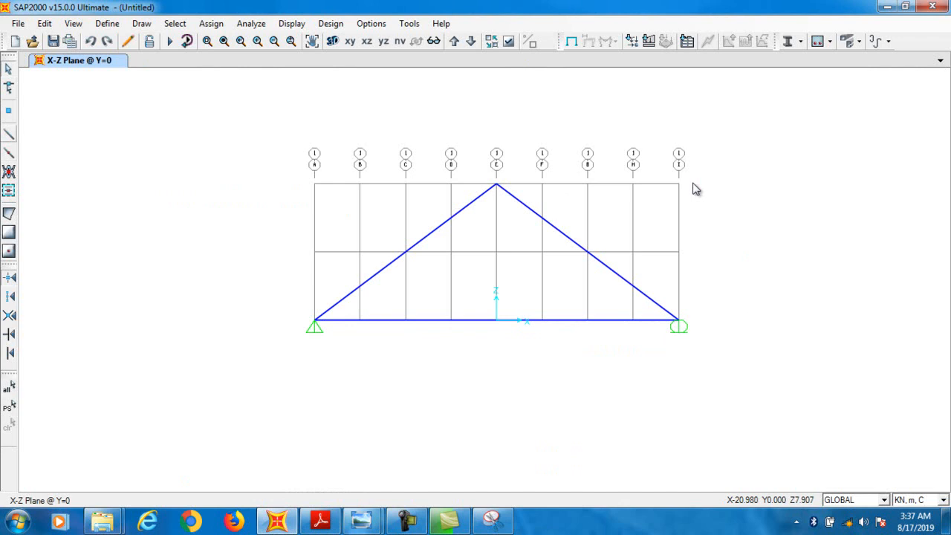
click(9, 135)
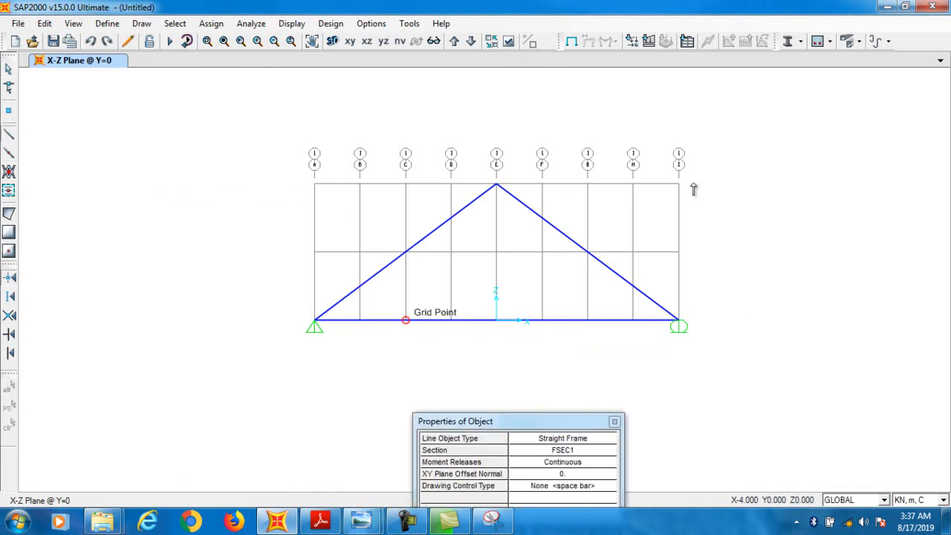
click(406, 251)
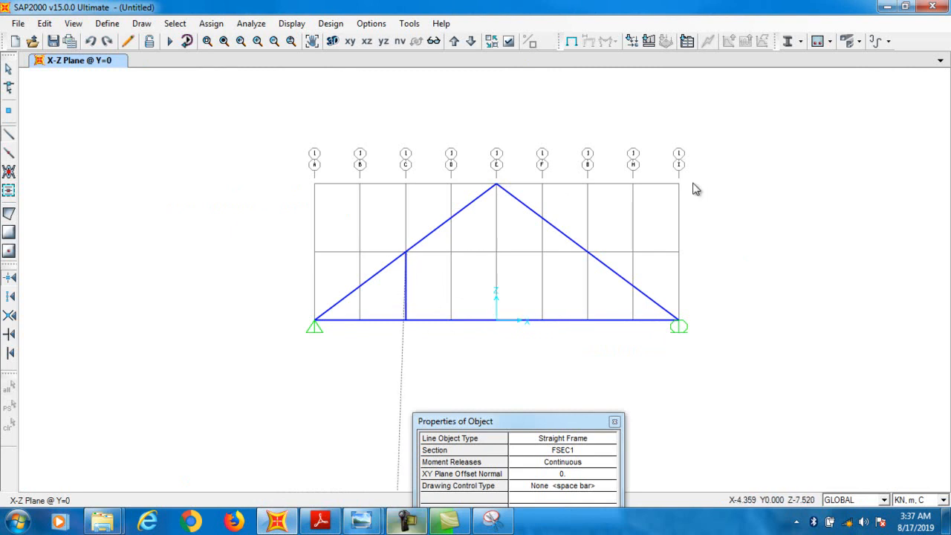
mouse_move(320, 520)
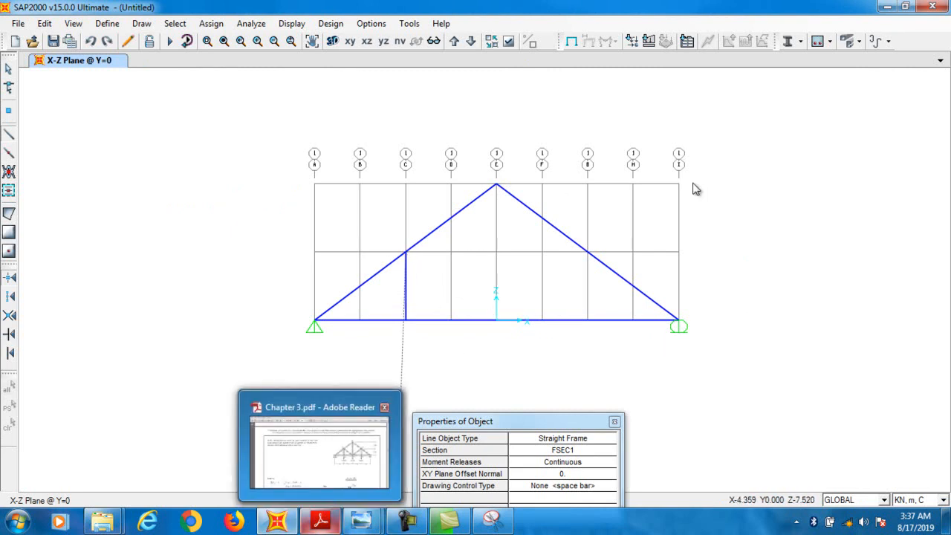
mouse_move(320, 452)
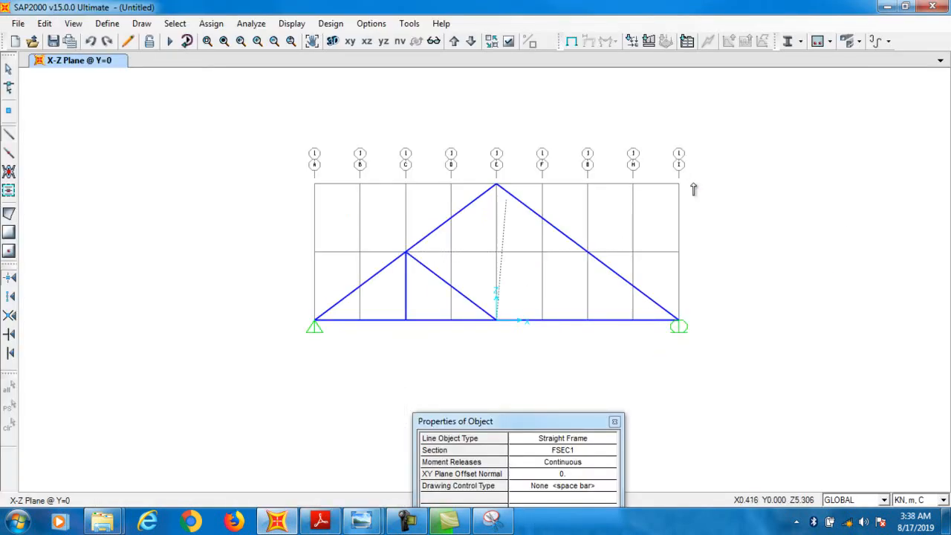
click(496, 184)
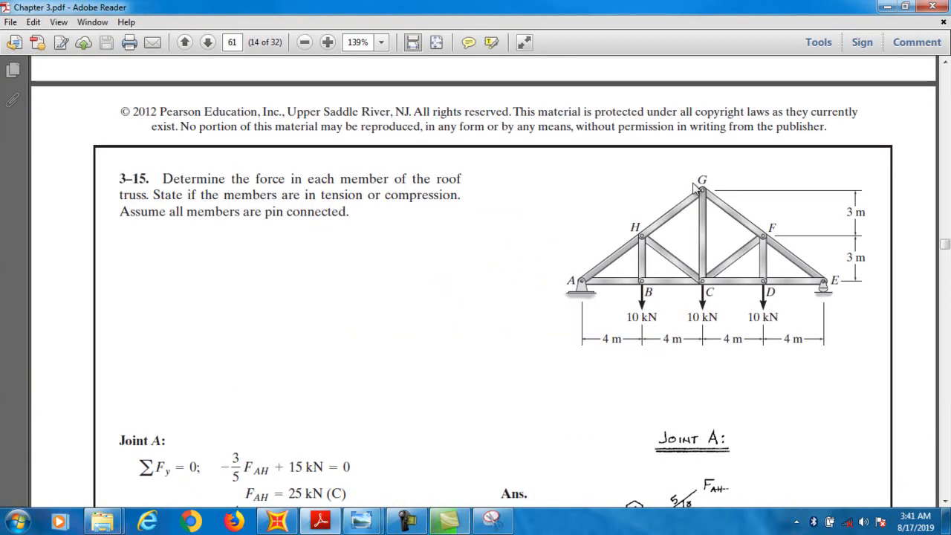
Draw a mirrored FSEC1 diagonal from the bottom chord at grid E up to Z2 at grid G, and a vertical down to the bottom chord.
key(alt+Tab)
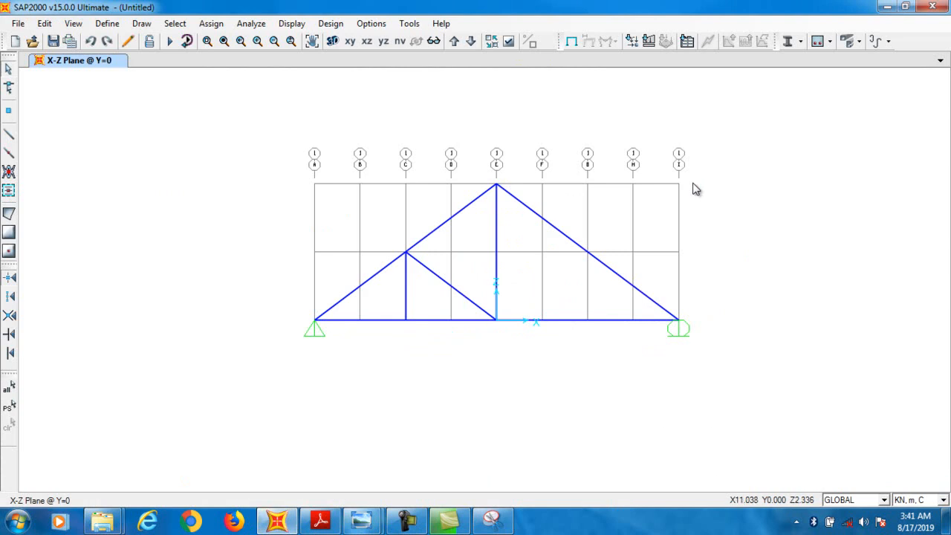
click(9, 135)
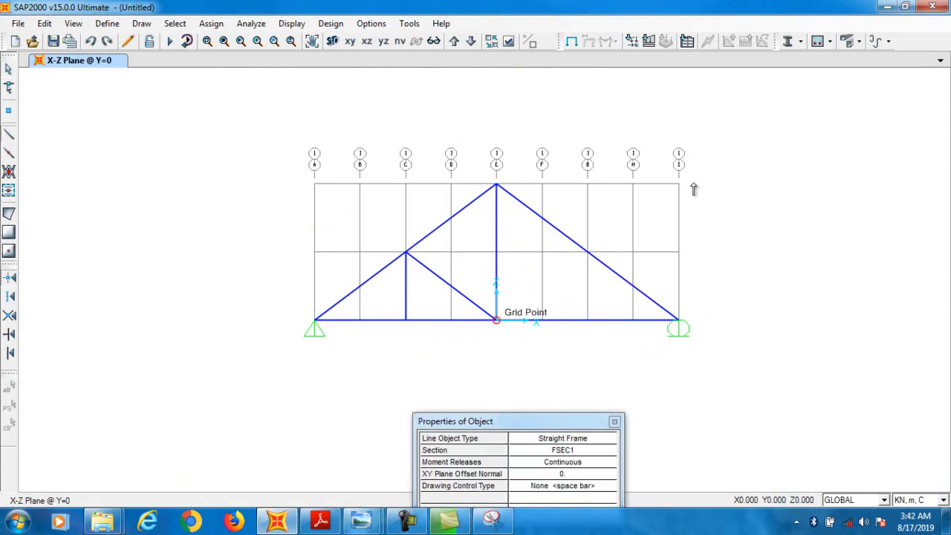
click(496, 319)
click(586, 252)
click(586, 319)
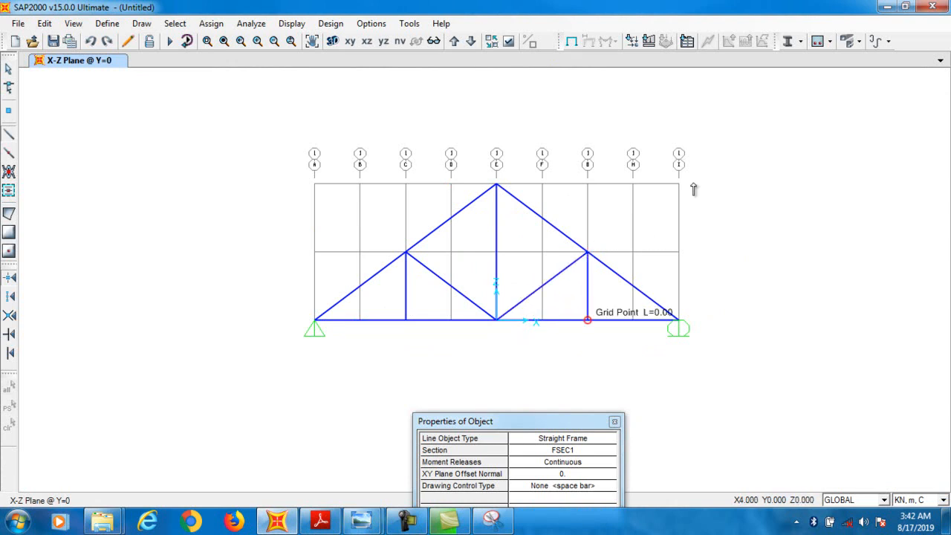
key(Escape)
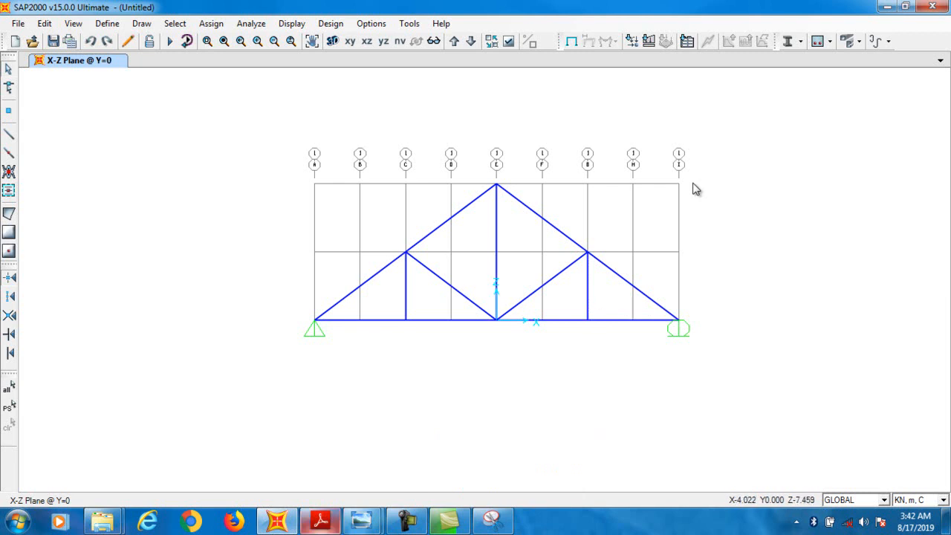
mouse_move(320, 522)
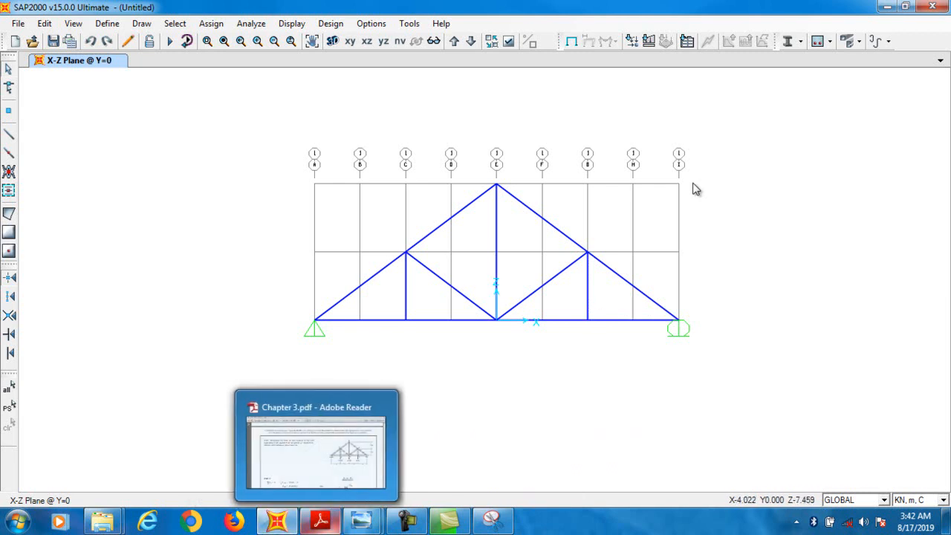
mouse_move(320, 451)
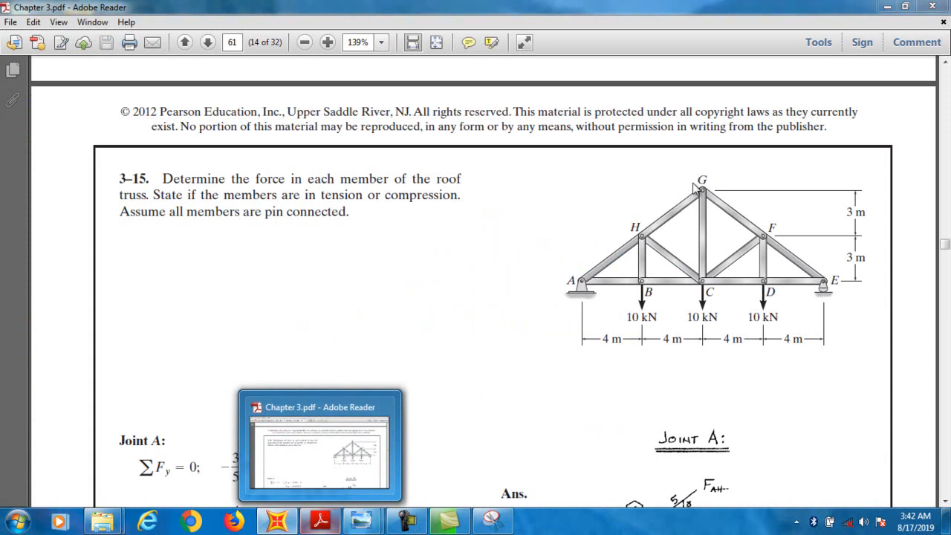
click(496, 319)
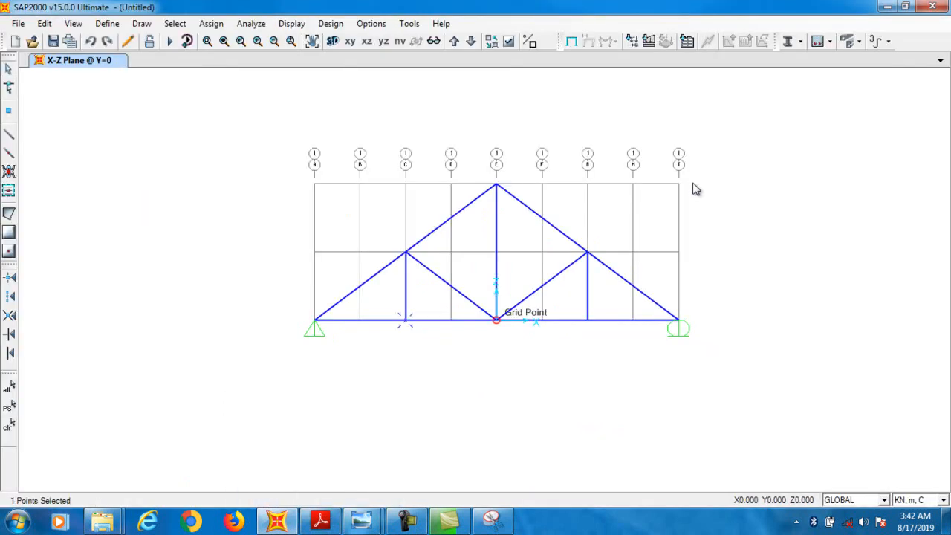
click(496, 320)
click(587, 319)
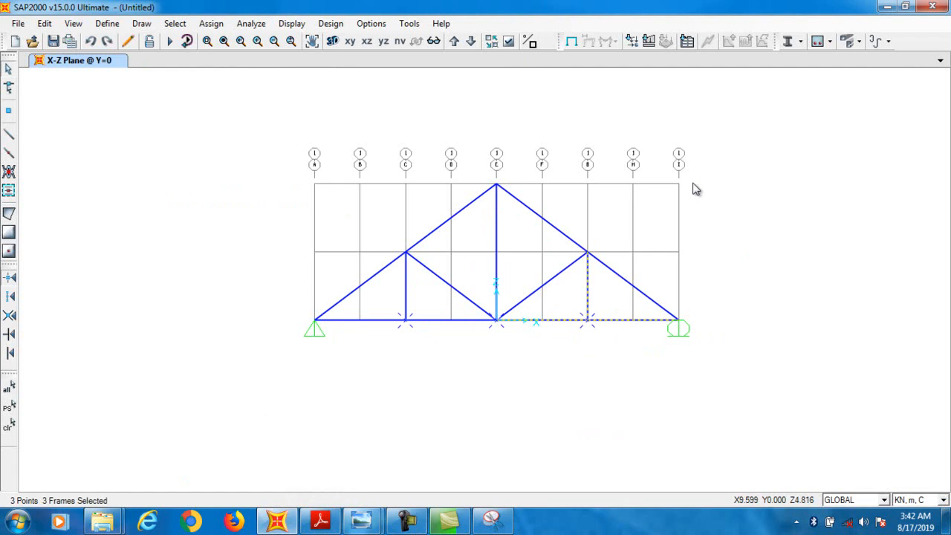
key(ctrl+q)
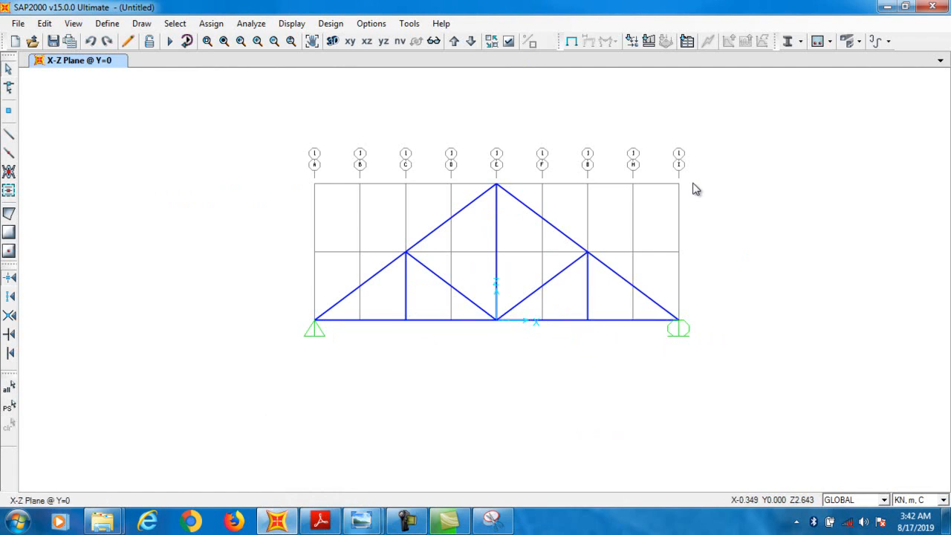
Select the bottom-chord joints at grids C, E and G, and set the DEAD load pattern's self weight multiplier to 0.
click(587, 319)
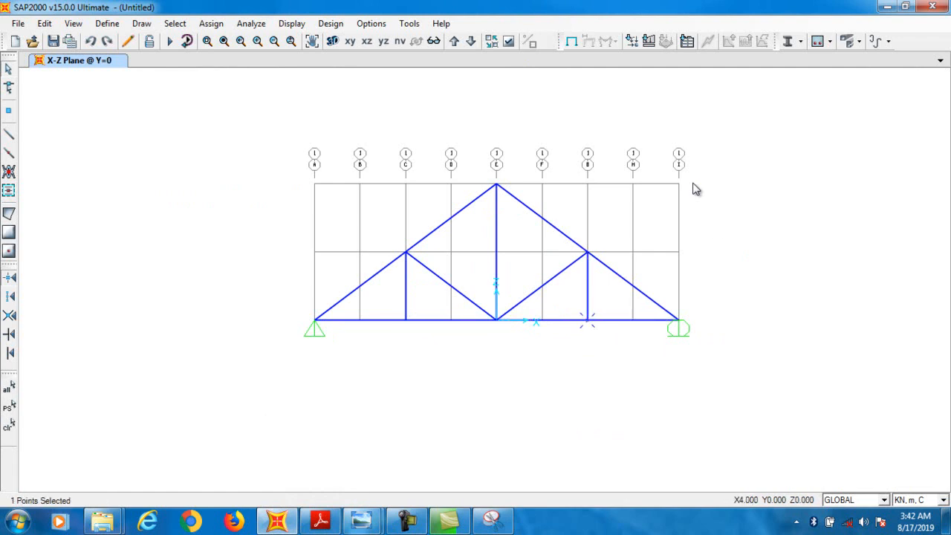
click(496, 319)
click(404, 320)
click(211, 24)
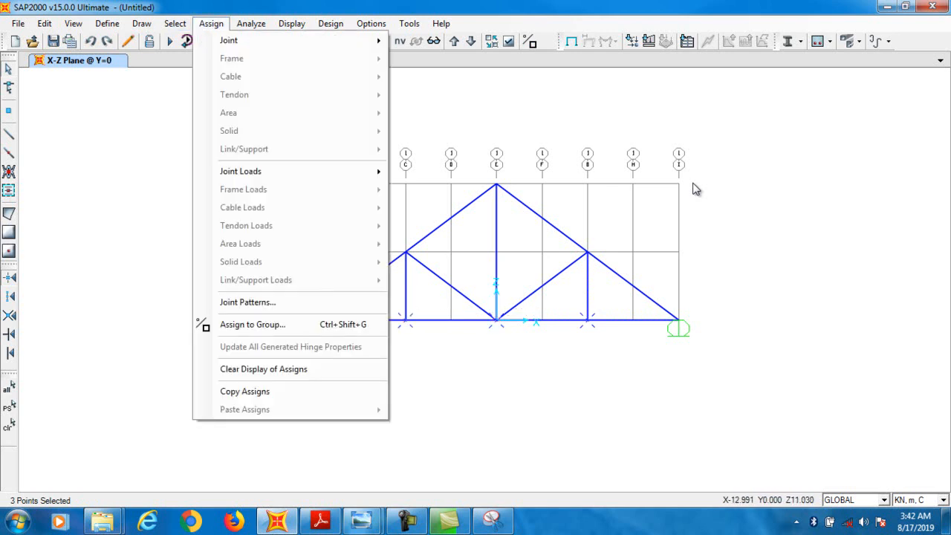
mouse_move(241, 172)
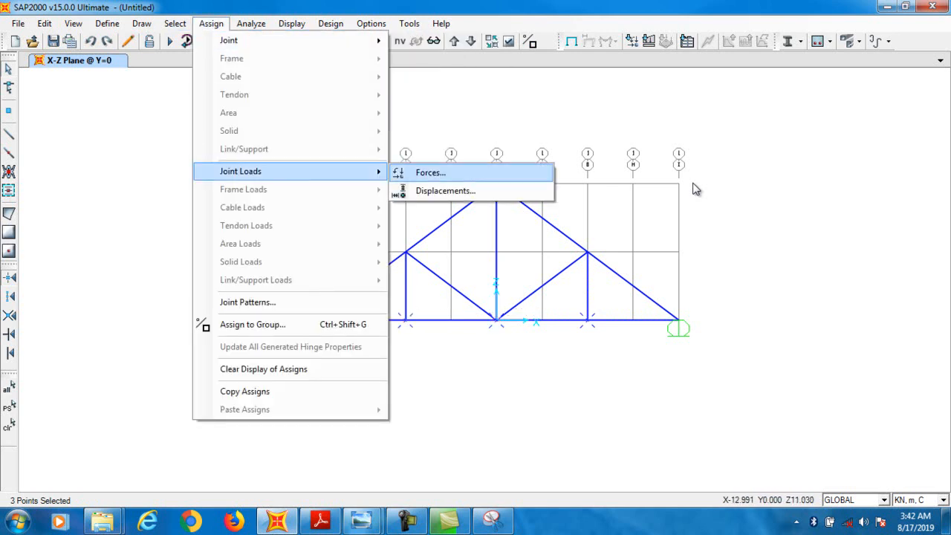
click(431, 172)
click(353, 211)
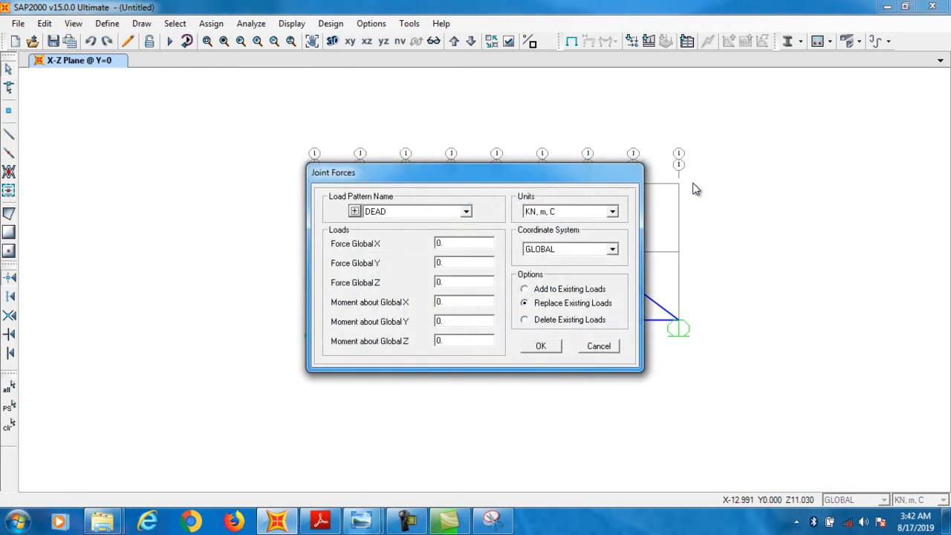
text(0)
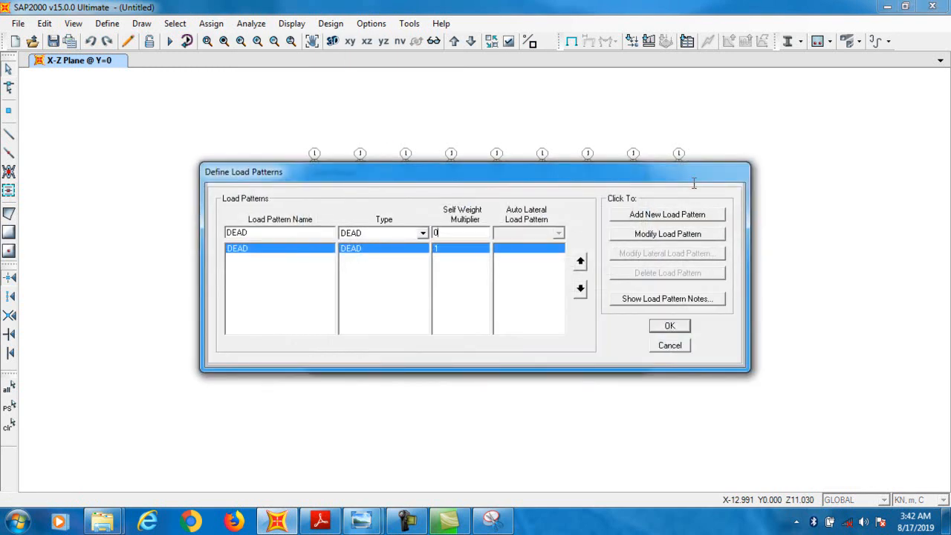
click(667, 234)
click(669, 325)
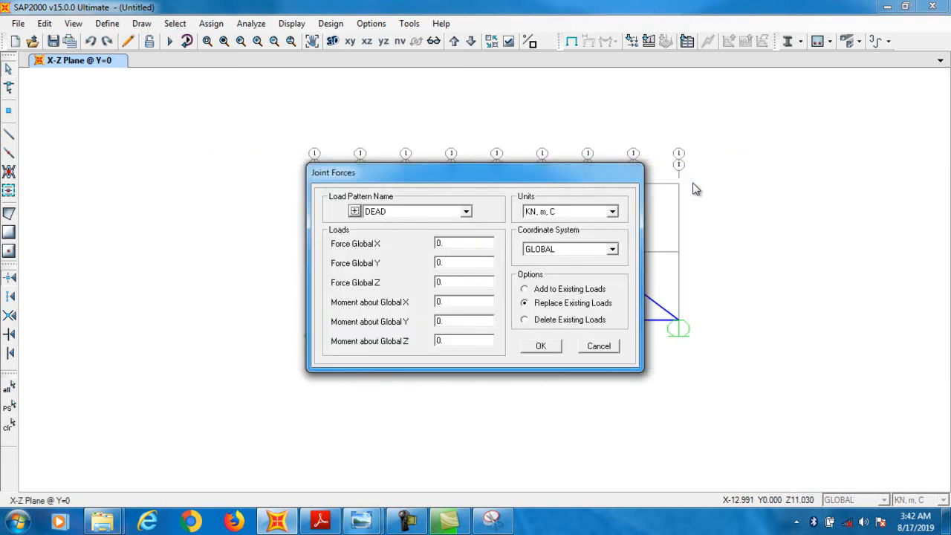
Try a DEAD joint force of 10 kN in Global Z on the three selected joints, and undo the assignment.
key(Tab)
key(Tab)
key(Tab)
text(10)
key(Return)
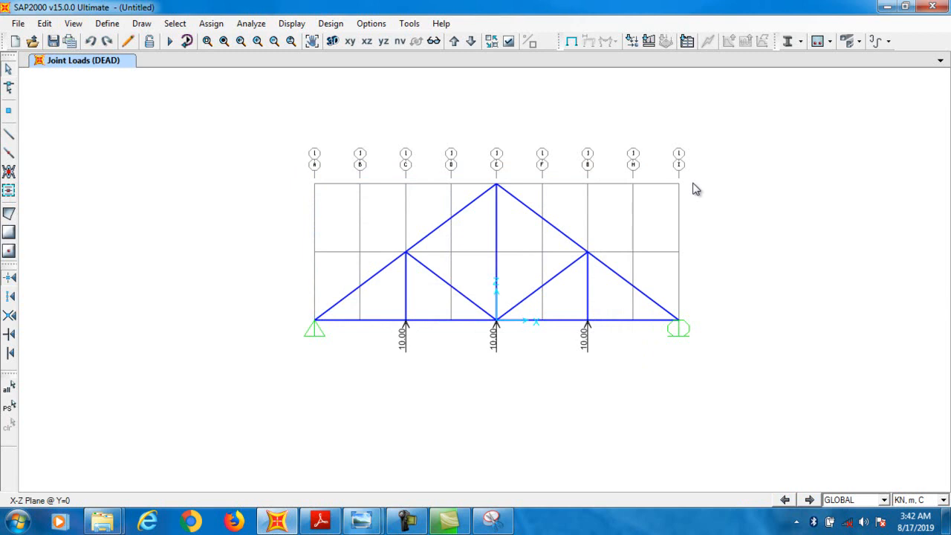
key(ctrl+z)
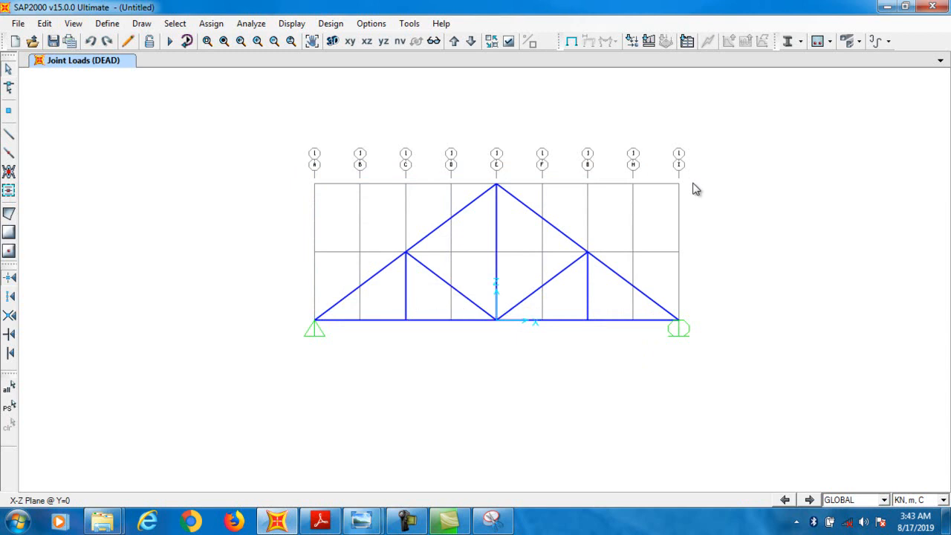
Reselect the three bottom-chord joints and assign them a DEAD joint force of -10 kN in Global Z, replacing existing loads.
click(9, 406)
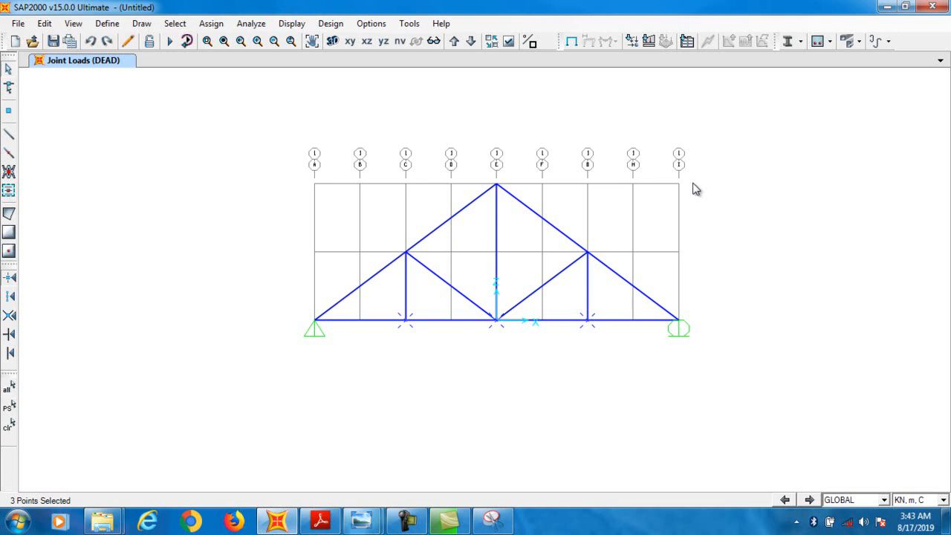
click(211, 24)
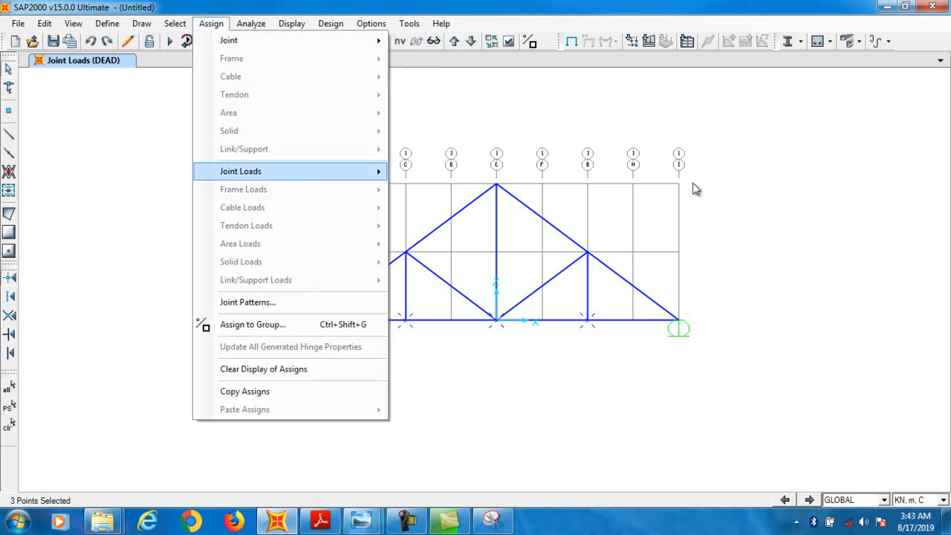
mouse_move(297, 170)
click(429, 172)
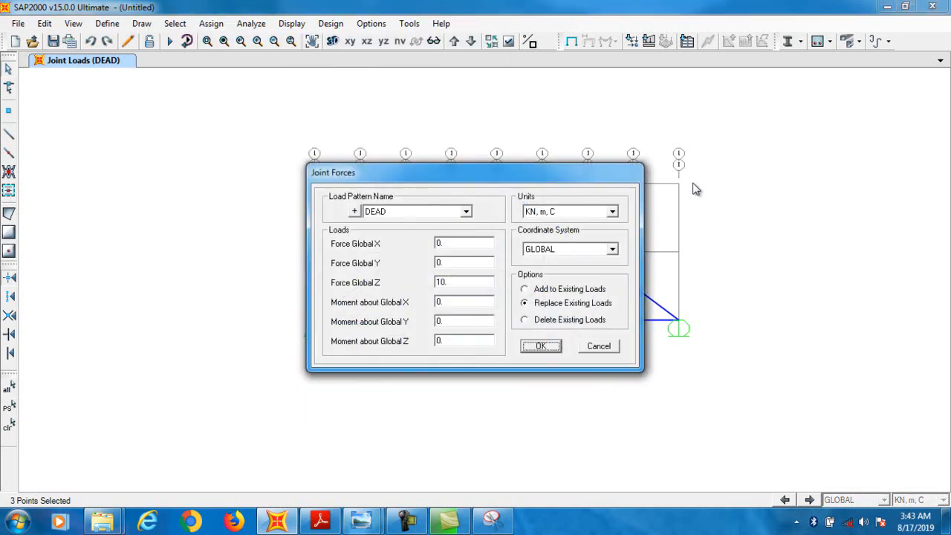
click(436, 283)
click(437, 282)
text(-)
key(Return)
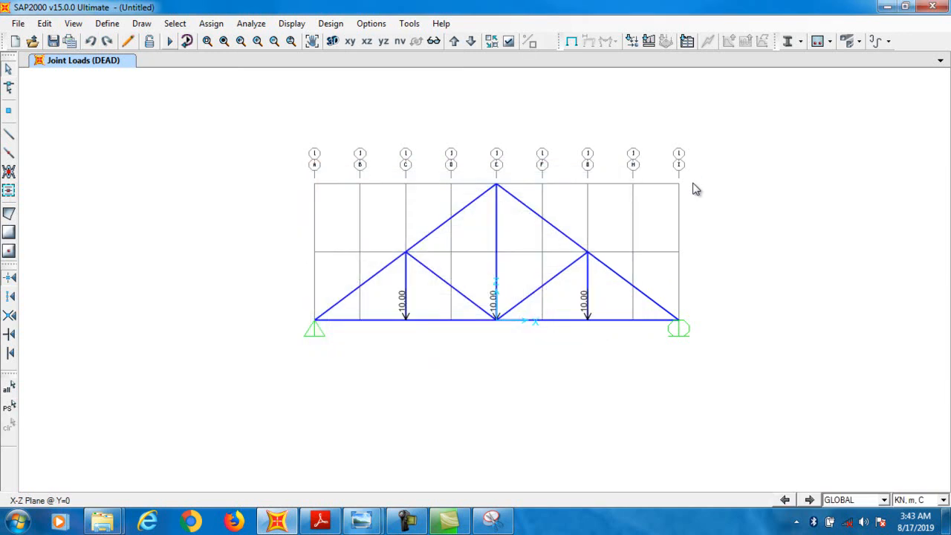
Set the MODAL load case to Do Not Run and start the analysis with only the DEAD case.
key(F5)
key(Down)
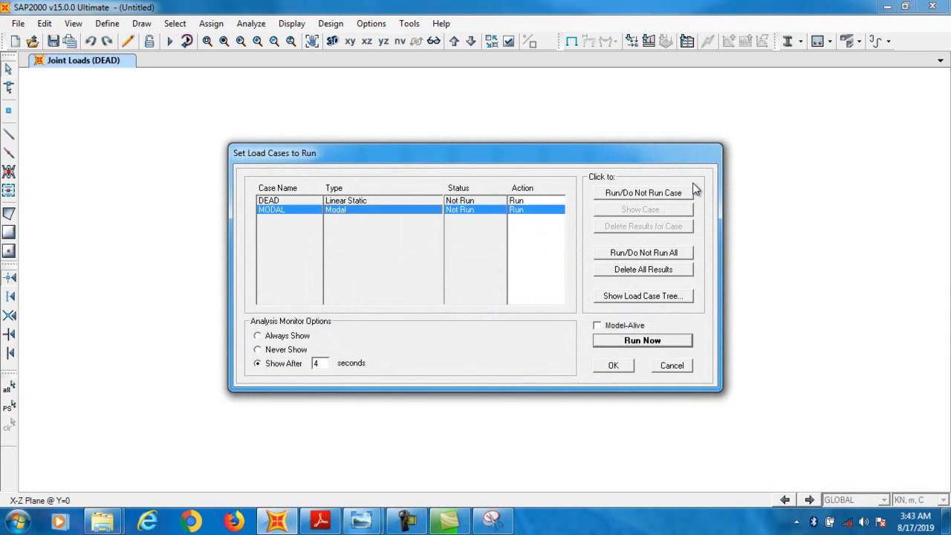
click(690, 190)
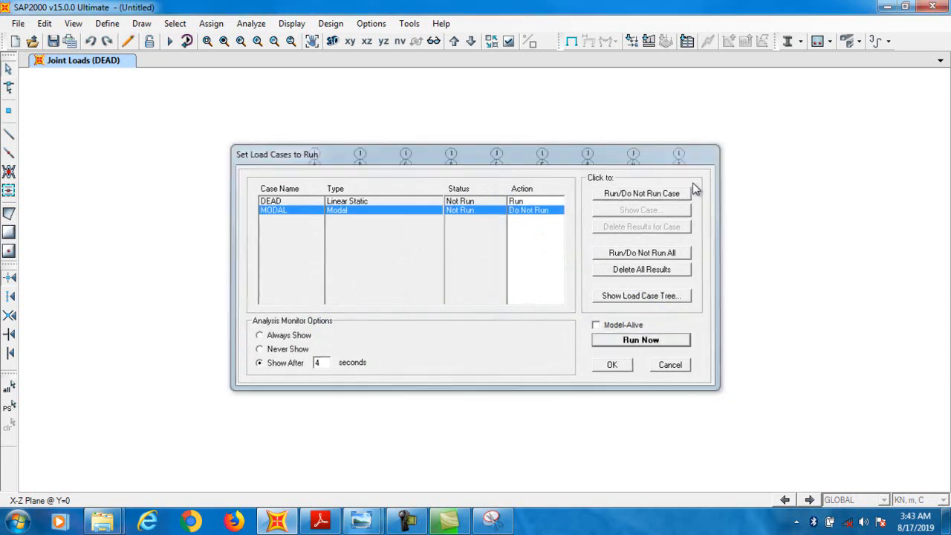
key(Return)
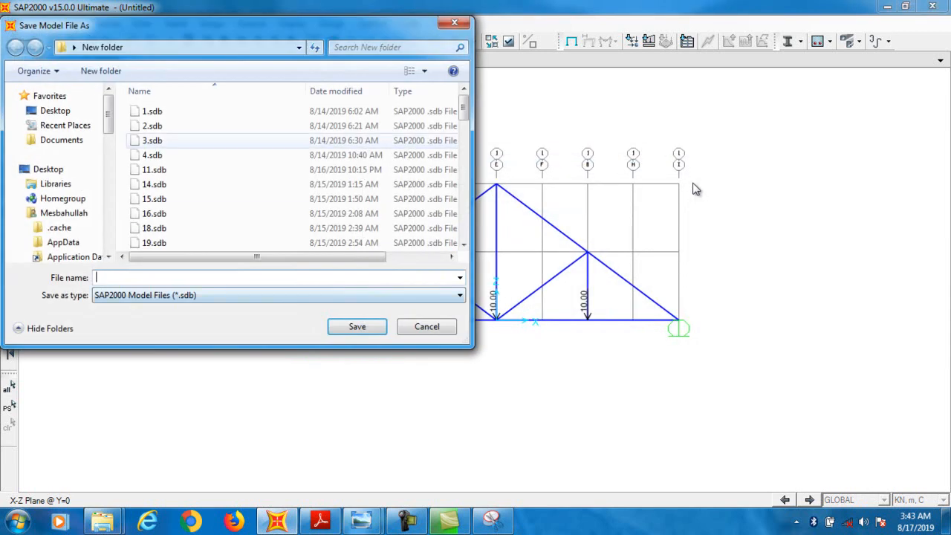
Save the model file as 53 in New folder so the analysis runs.
scroll(297, 178, down, 8)
scroll(695, 189, down, 3)
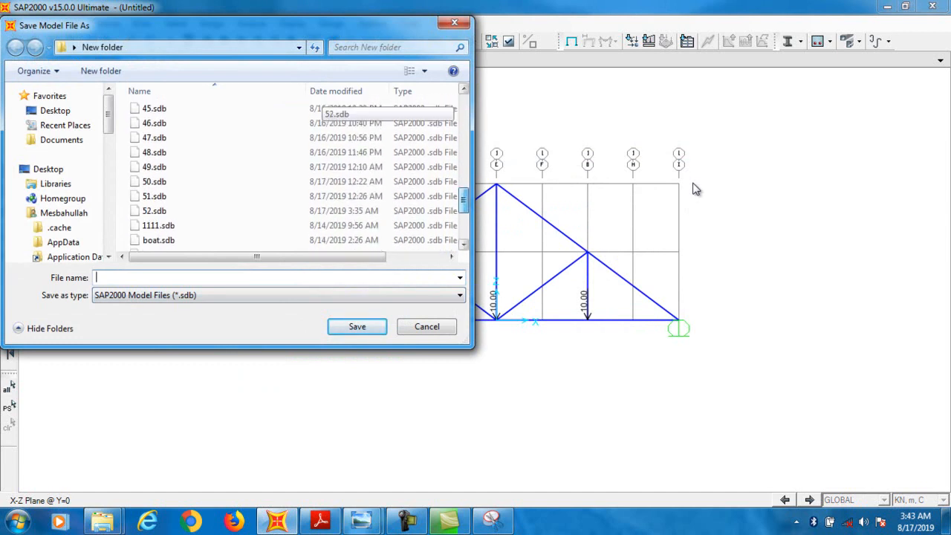
text(53)
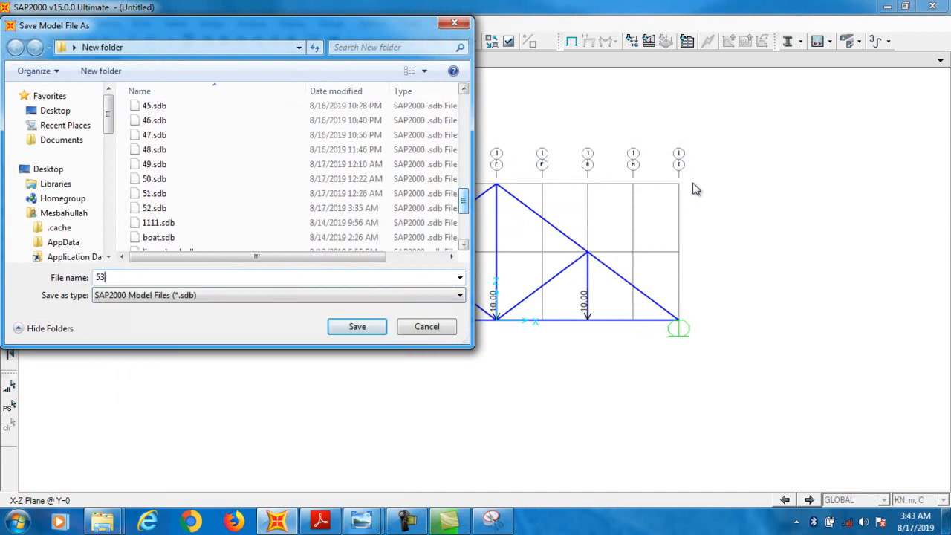
key(Return)
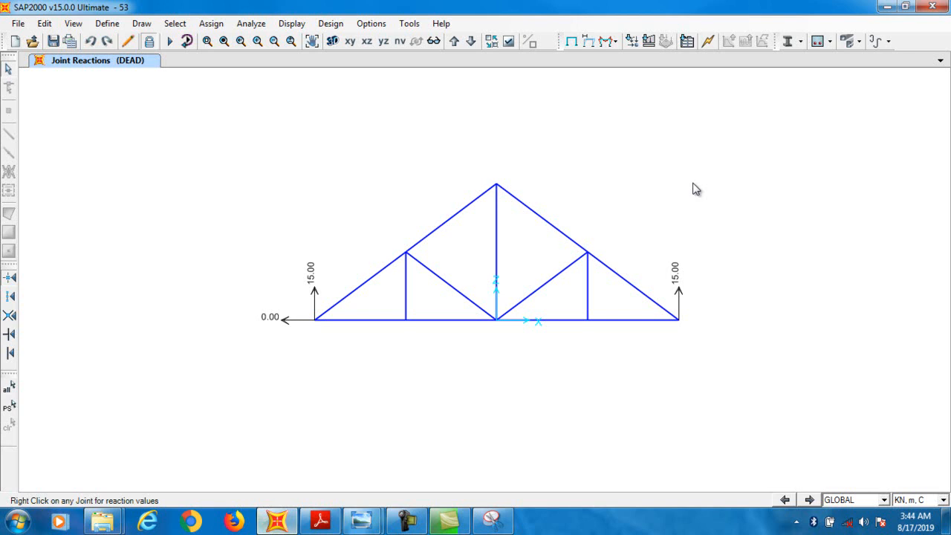
Compare the computed support reactions with the joint A solution of problem 3-15 in Adobe Reader, and return to SAP2000.
click(321, 522)
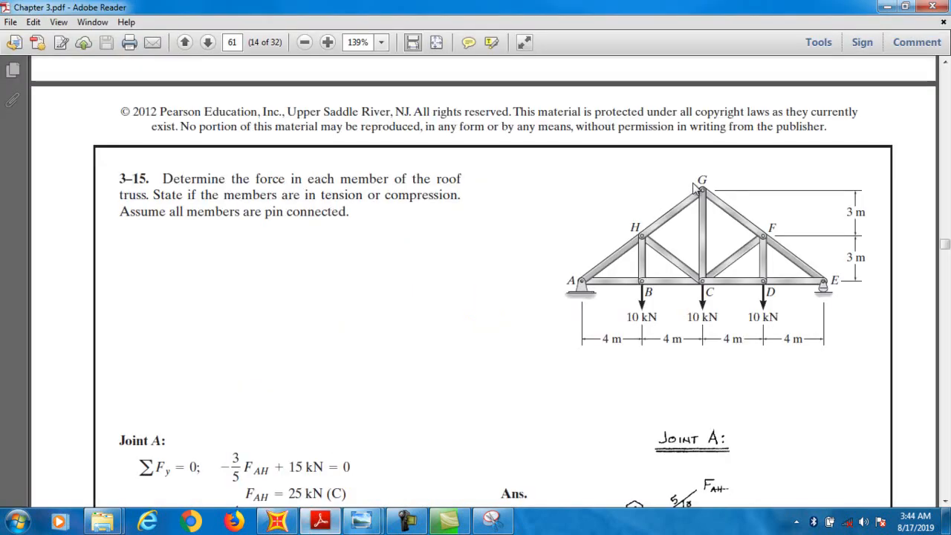
scroll(695, 188, down, 2)
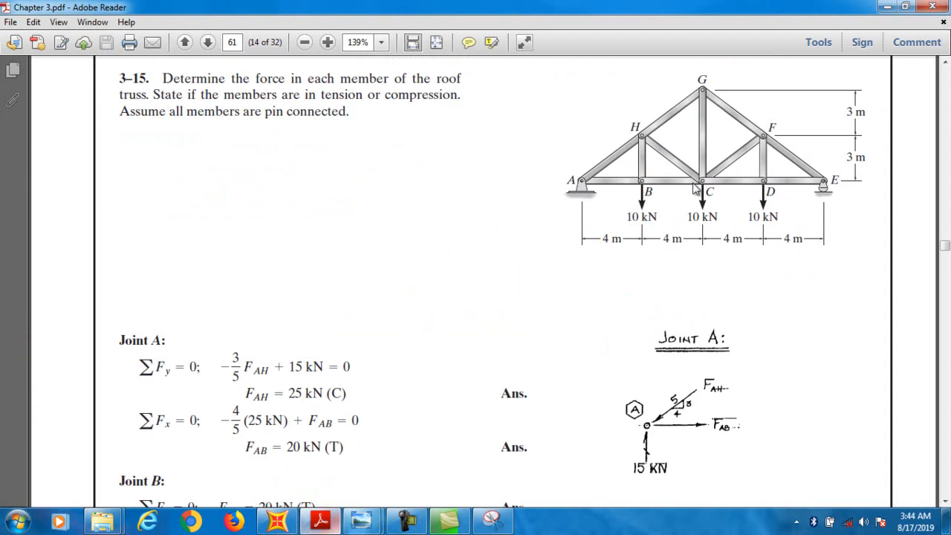
click(277, 521)
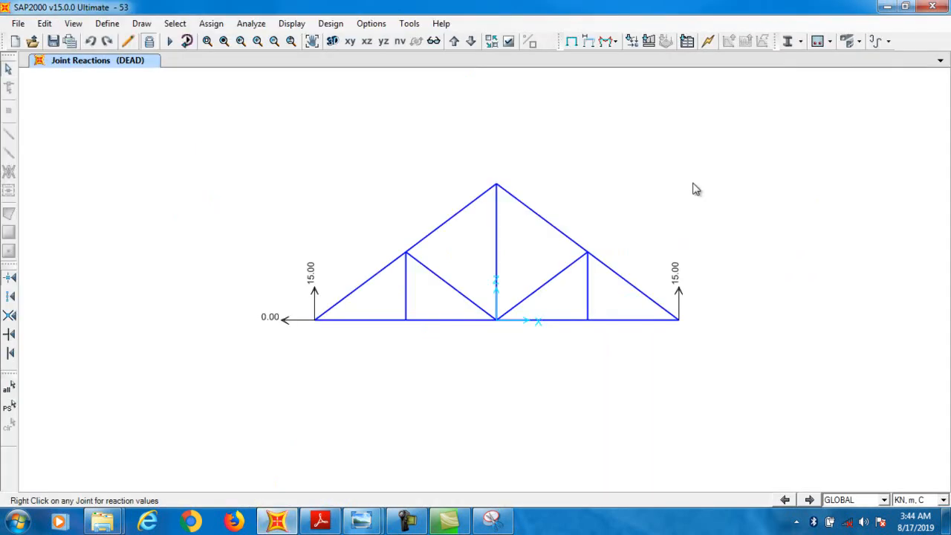
Display the frames' axial force diagram for the DEAD case with auto scaling and values shown on the diagram.
click(614, 42)
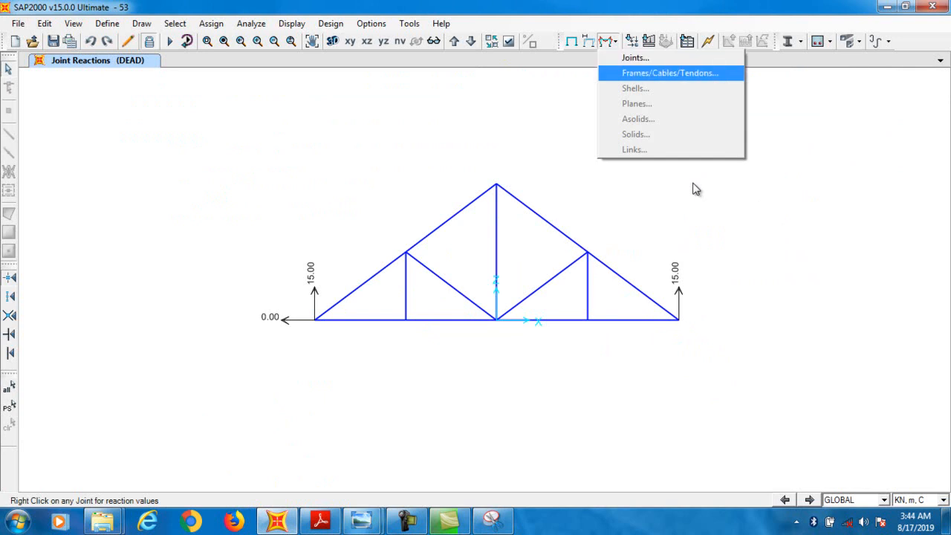
click(669, 72)
click(383, 237)
click(383, 421)
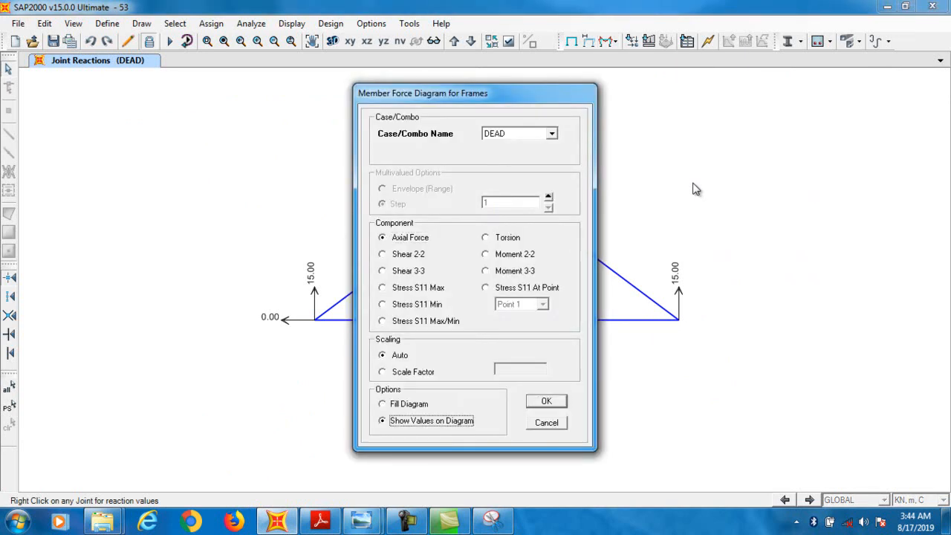
click(546, 402)
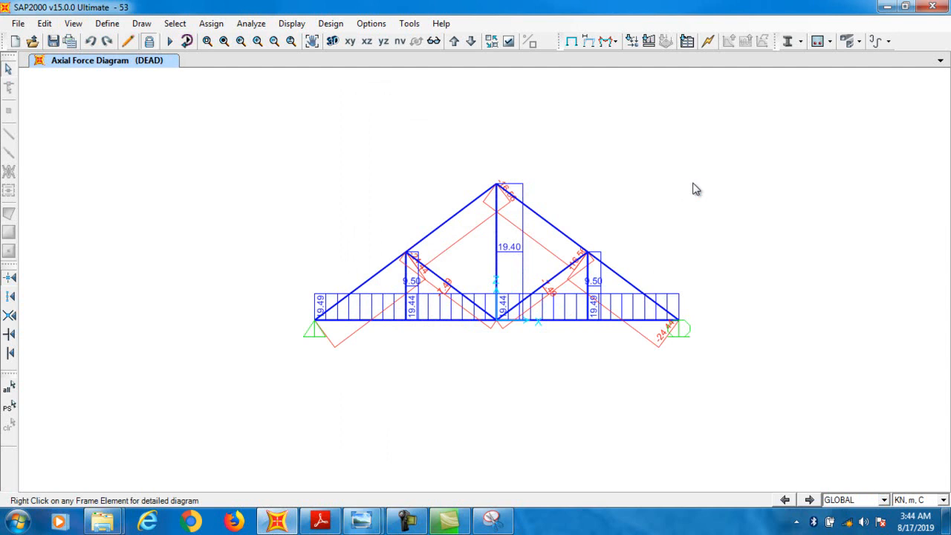
Compare the truss axial forces with the PDF's joint A answers for members AB and AH, marking both answers, and return to SAP2000.
scroll(694, 189, up, 1)
scroll(694, 190, down, 1)
scroll(694, 190, up, 1)
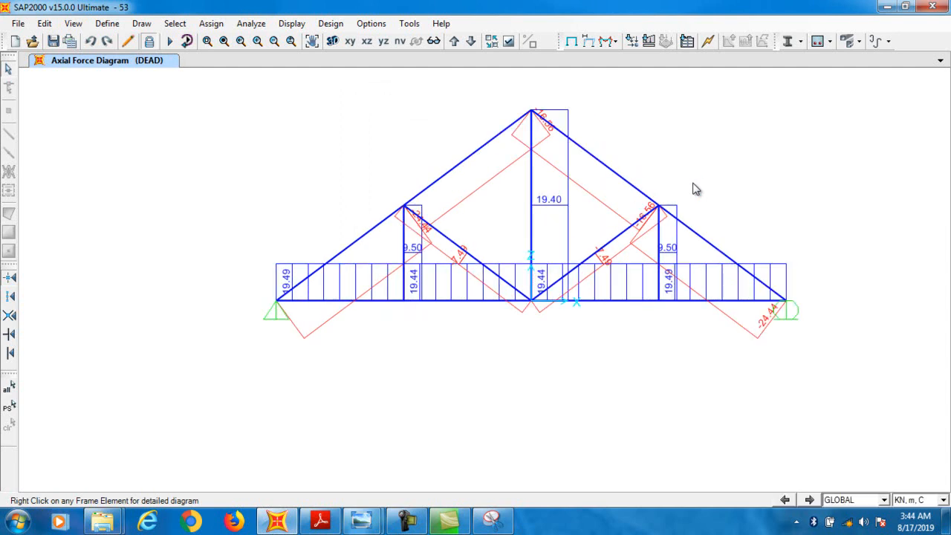
scroll(695, 189, up, 1)
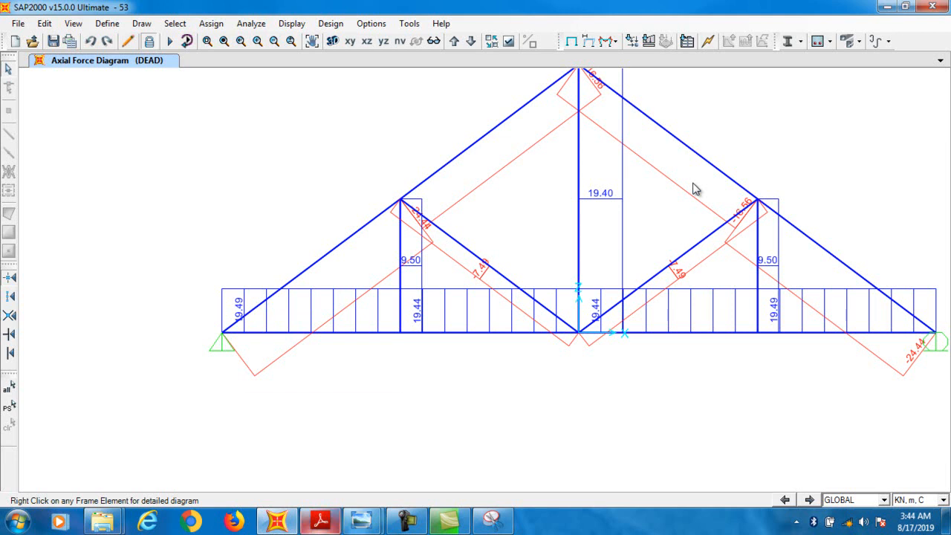
mouse_move(321, 521)
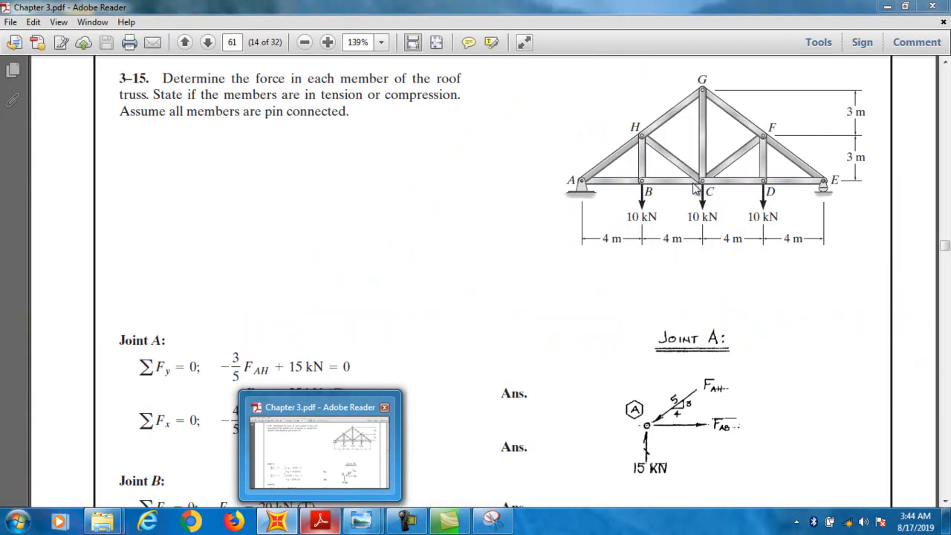
click(319, 446)
drag(287, 447, 330, 447)
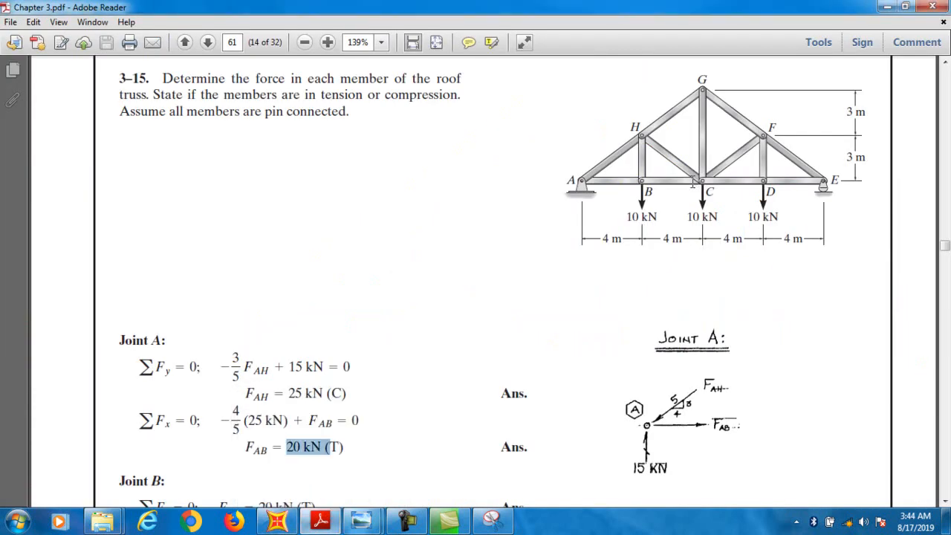
drag(289, 394, 323, 394)
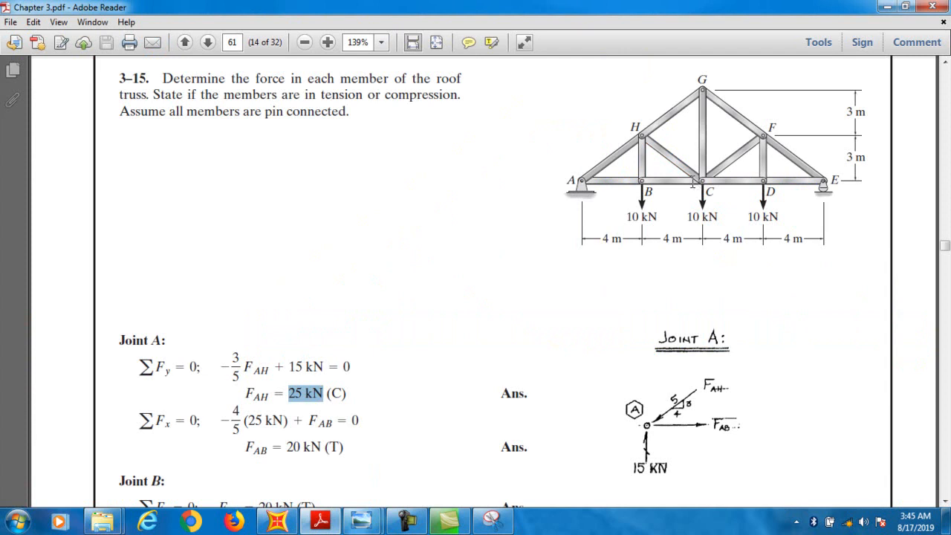
click(887, 7)
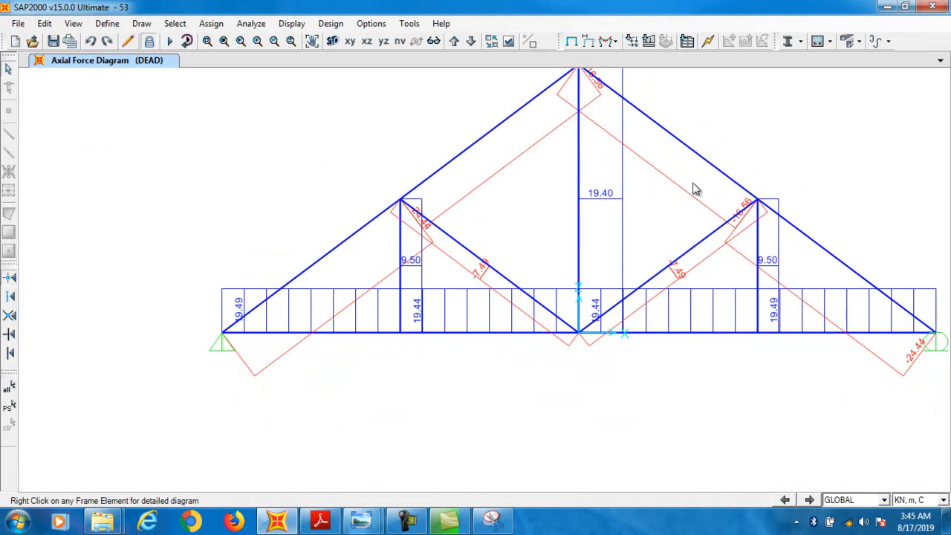
scroll(695, 189, down, 5)
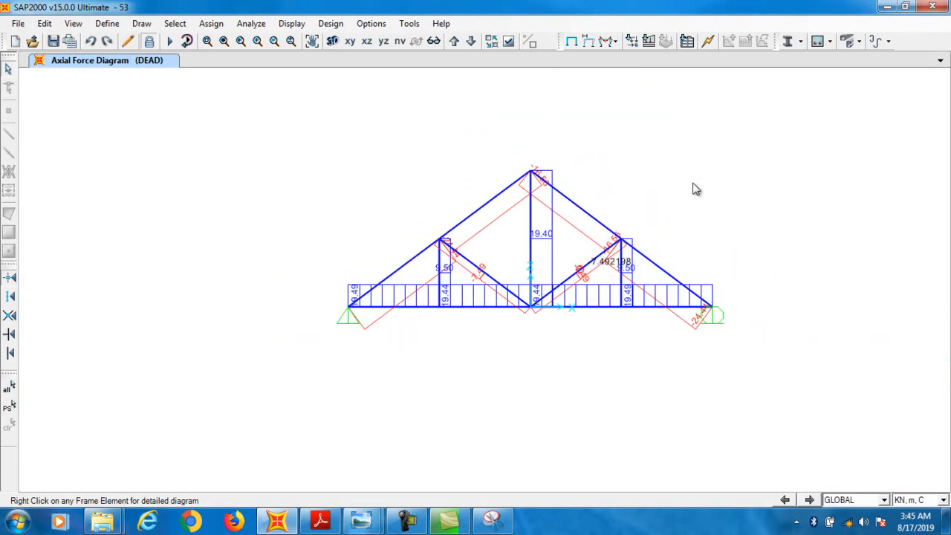
click(406, 520)
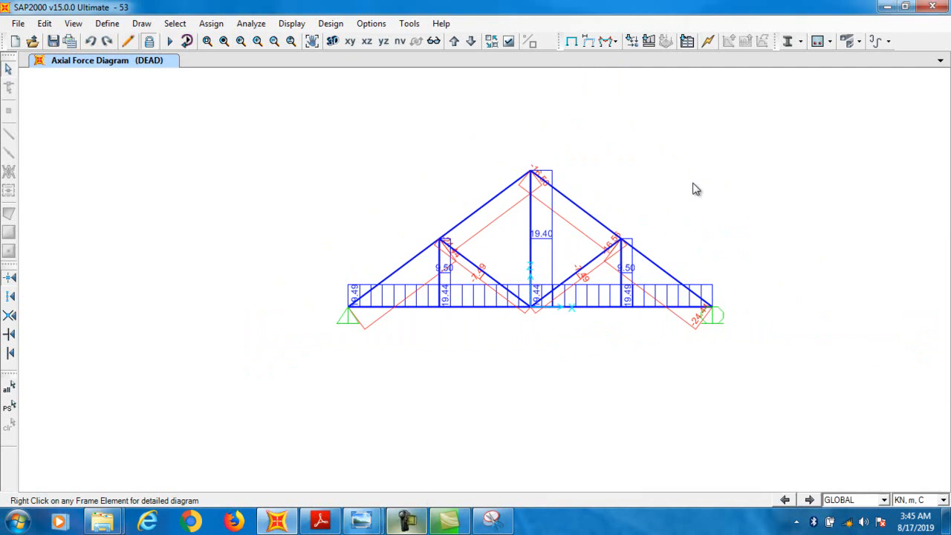
Review the rest of the 3-15 solution and the following Chapter 3 problems in Adobe Reader, and bring up intro.PNG in Windows Photo Viewer.
click(320, 520)
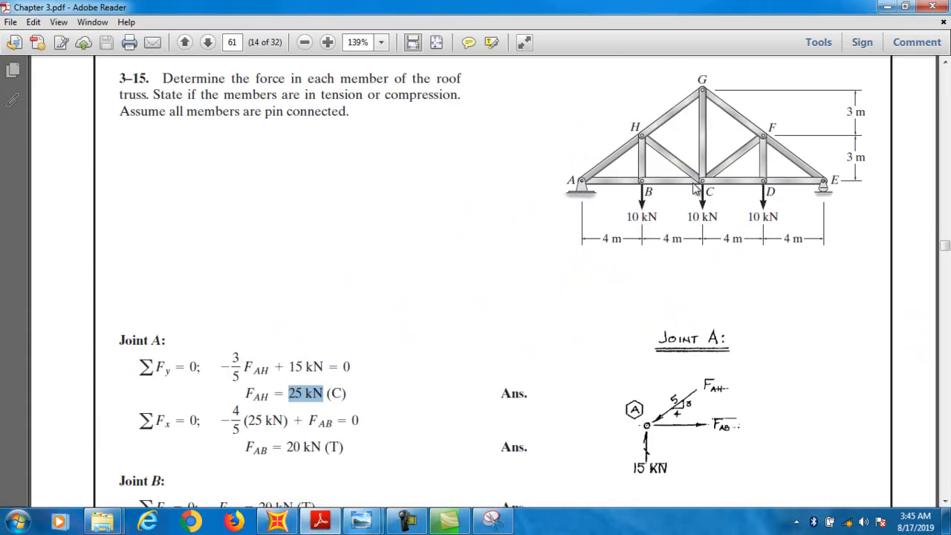
scroll(694, 188, down, 20)
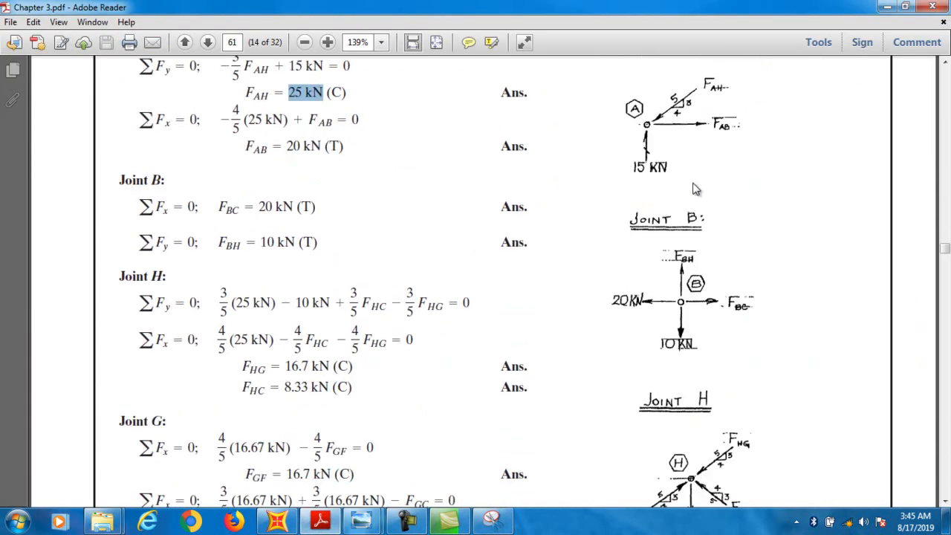
scroll(694, 189, down, 20)
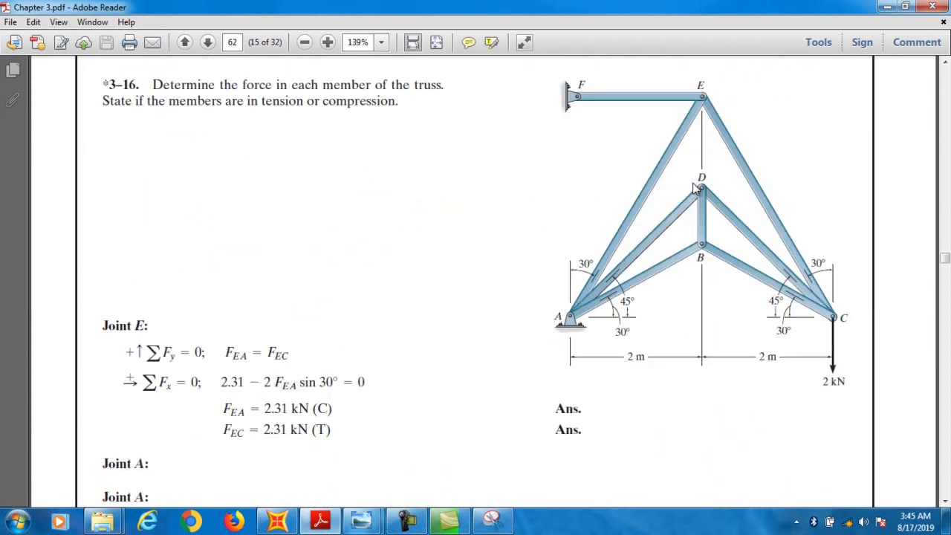
scroll(694, 188, down, 20)
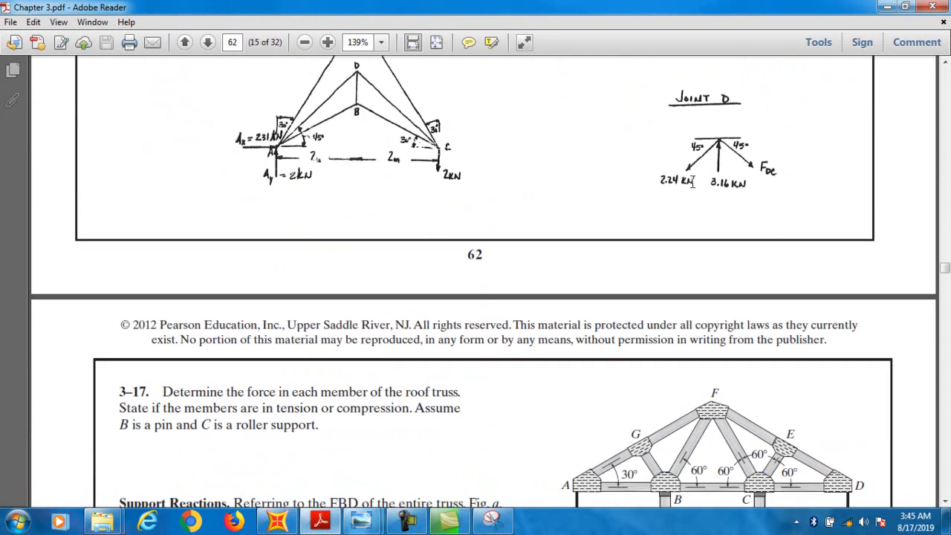
scroll(694, 188, down, 20)
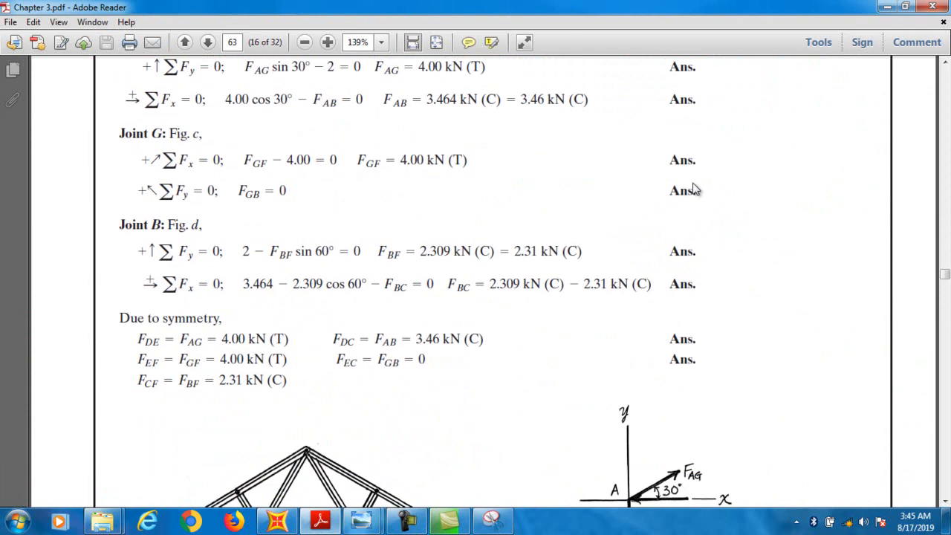
scroll(692, 183, down, 10)
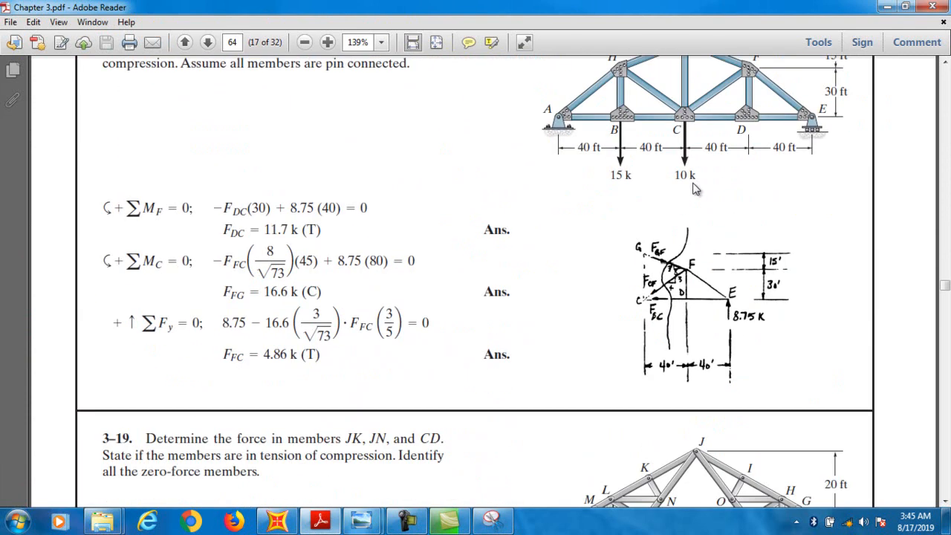
scroll(692, 189, up, 3)
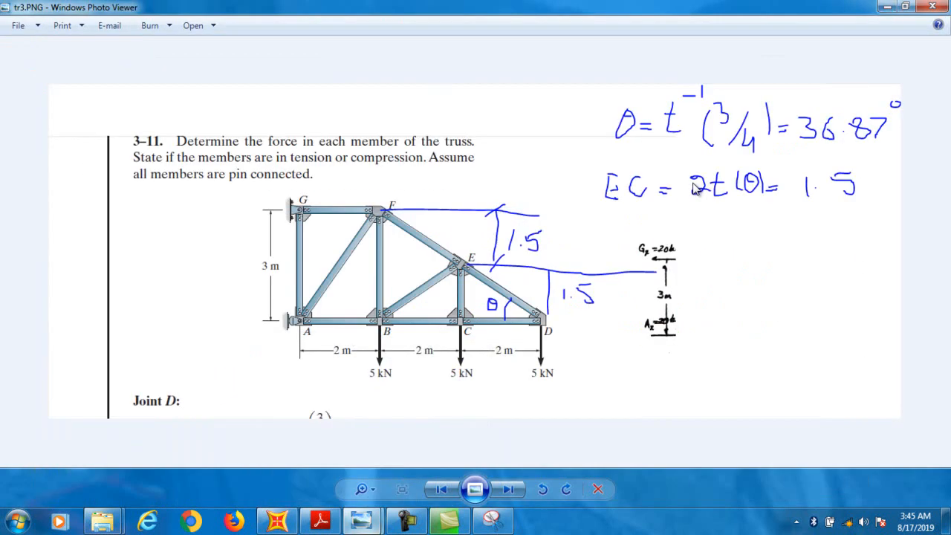
mouse_move(361, 520)
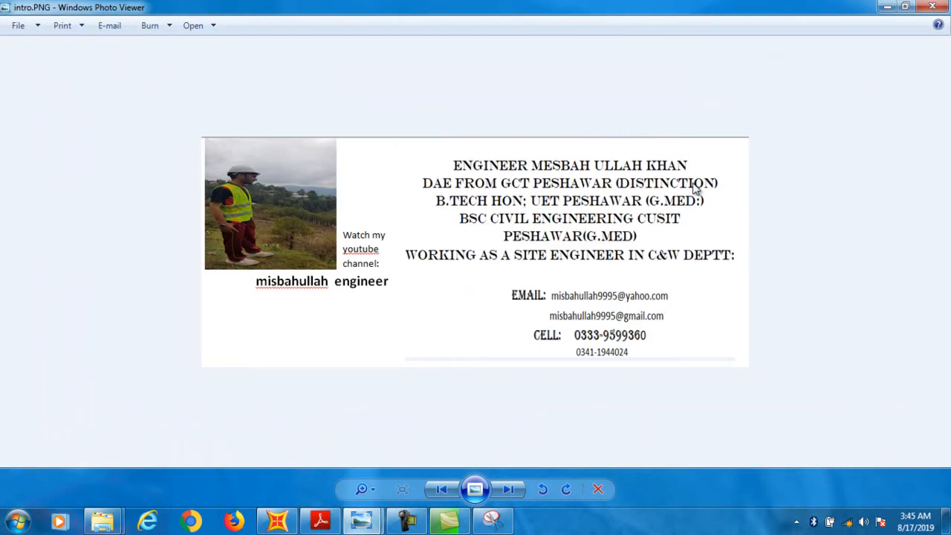